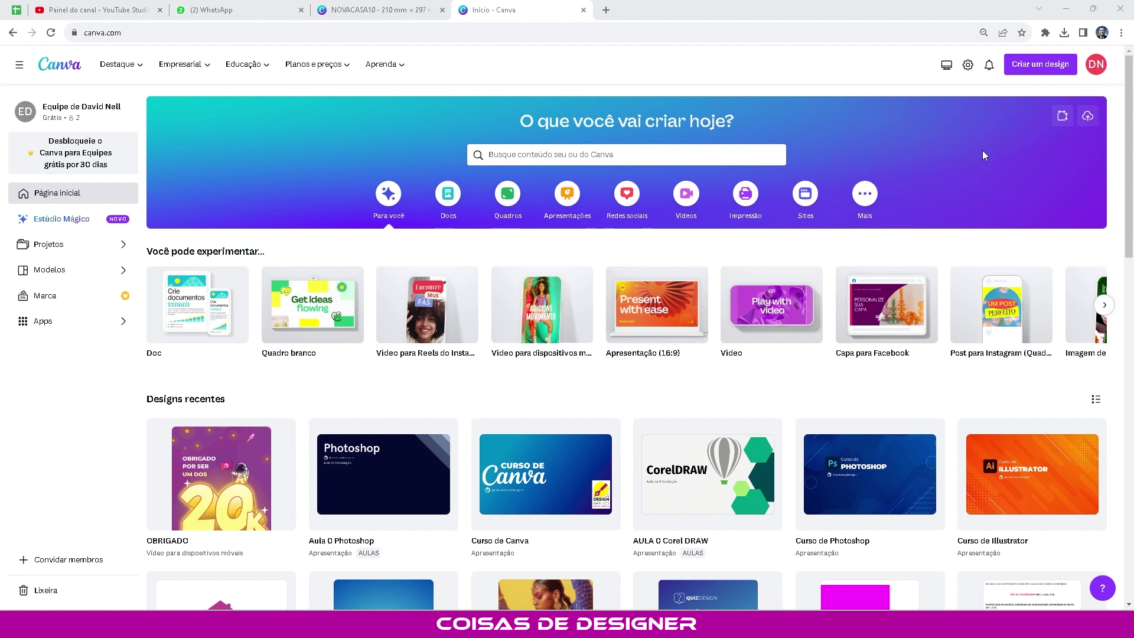
Step: Create a new custom-size design 297 mm wide and 210 mm high
click(1047, 78)
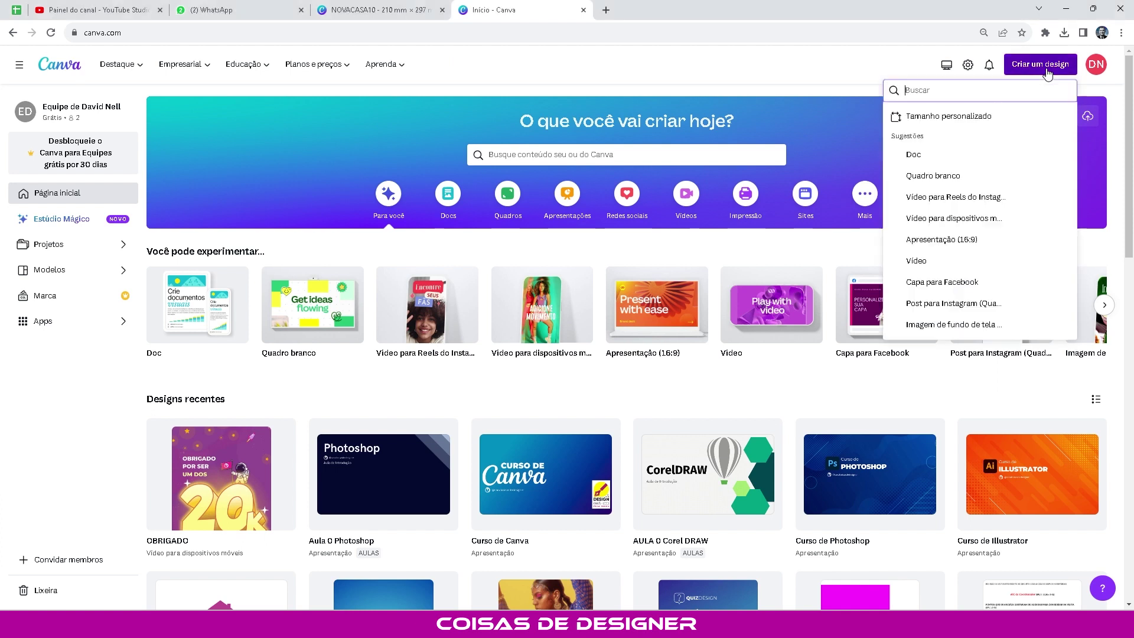
click(951, 119)
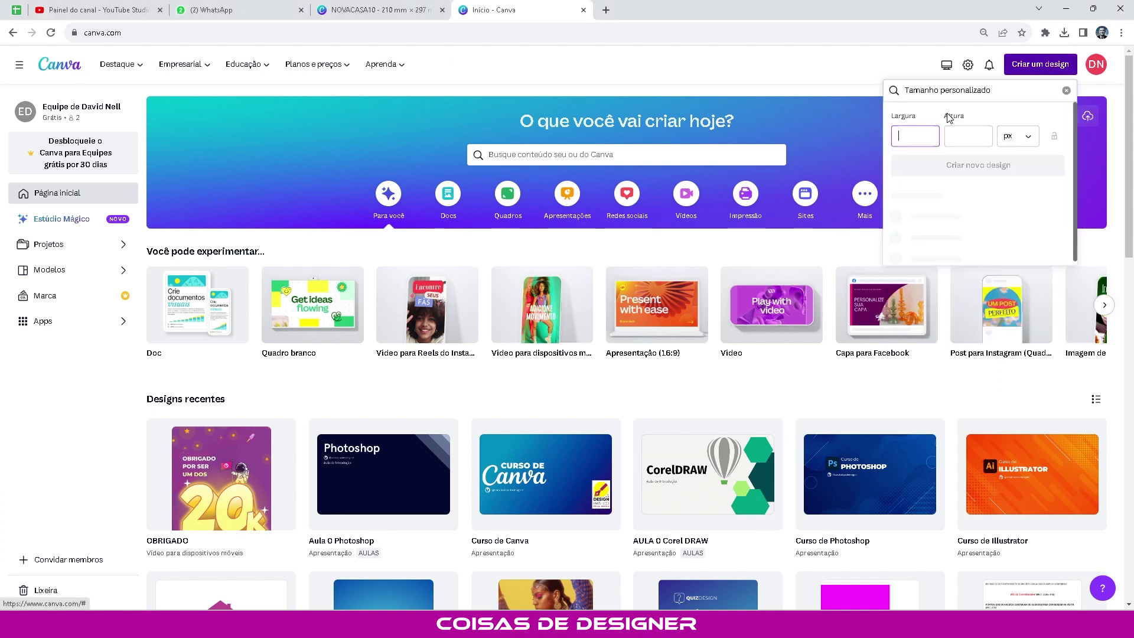
click(1019, 136)
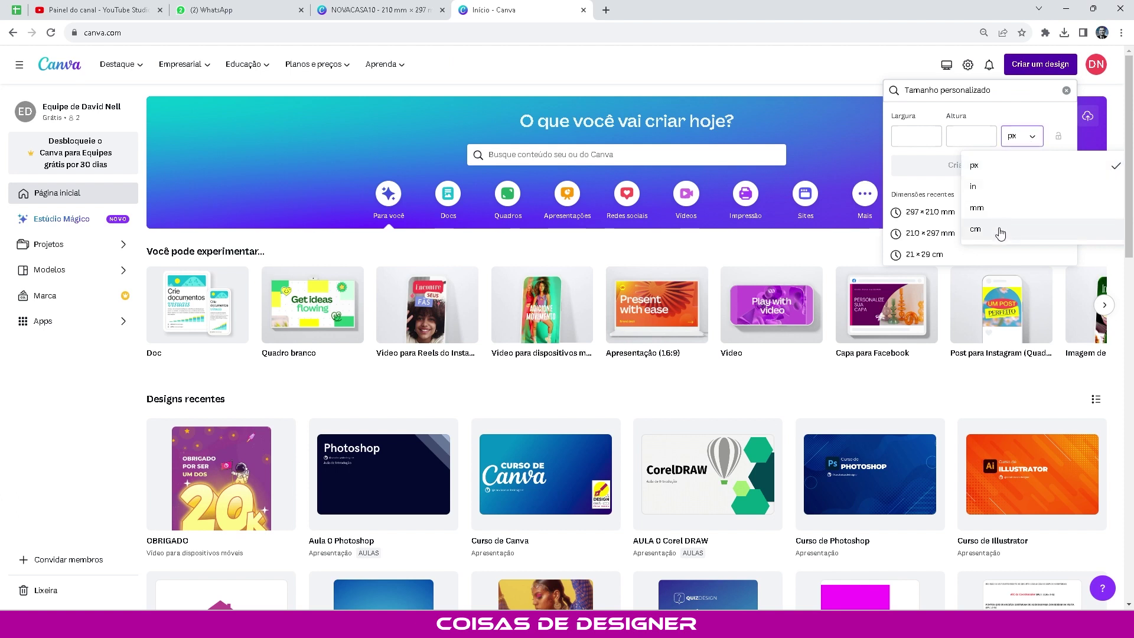
click(999, 209)
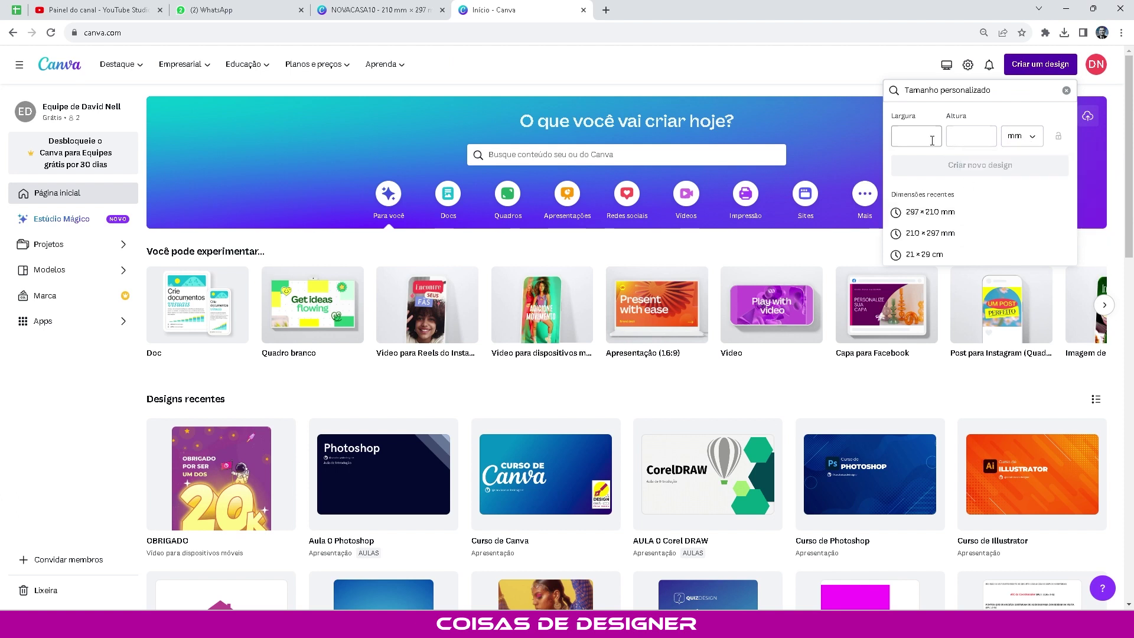
click(916, 134)
text(297)
click(972, 138)
text(210)
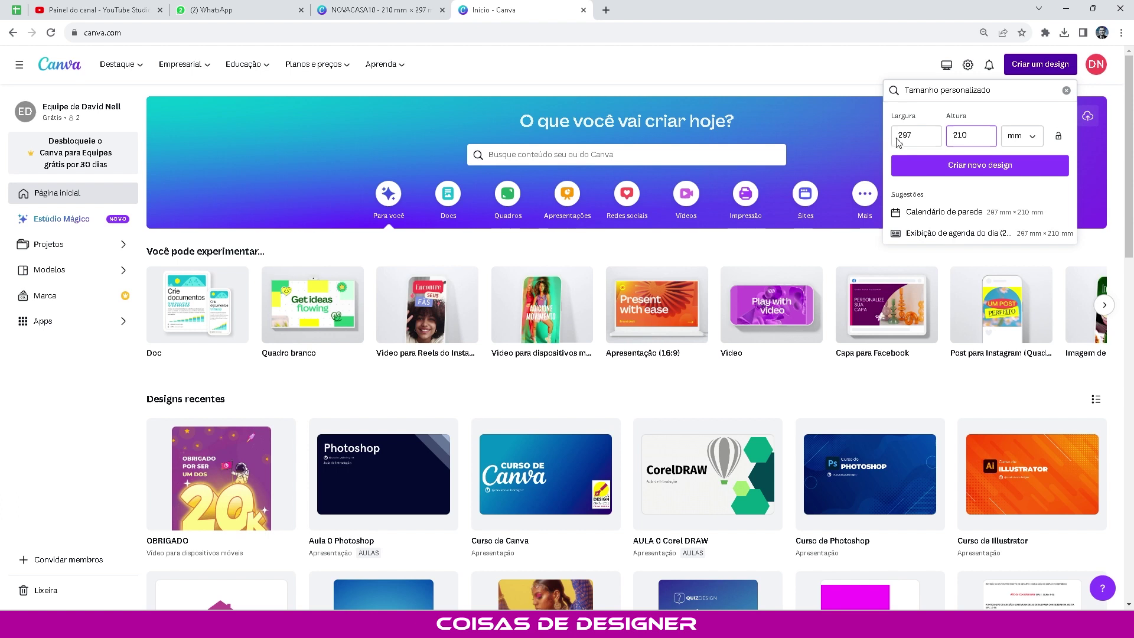
click(963, 165)
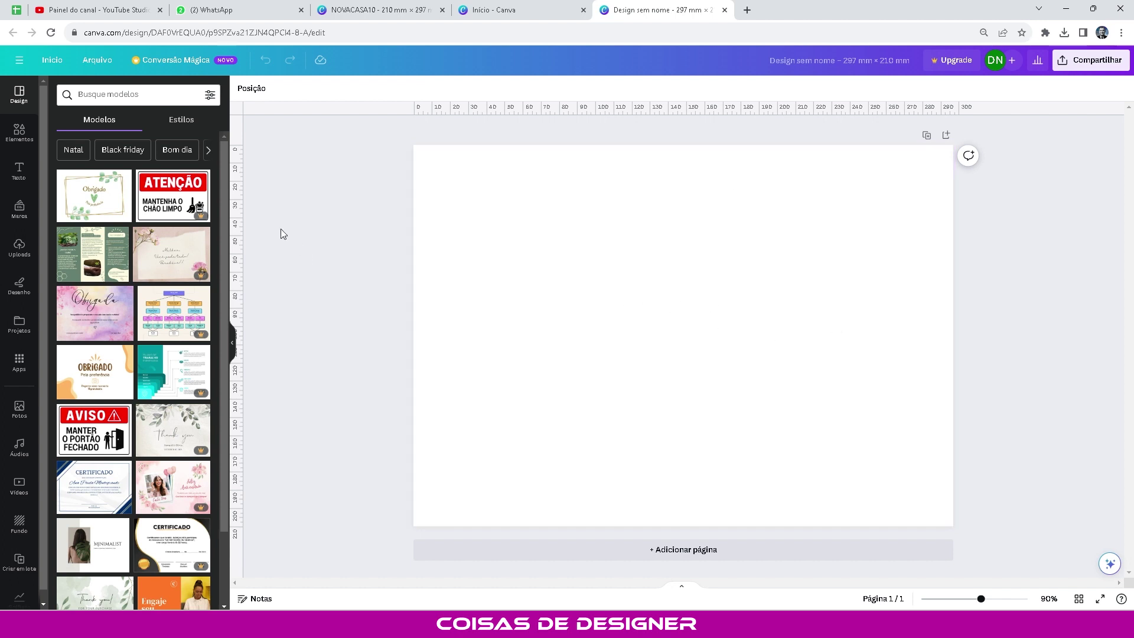
Step: Open the elements library for the blank page
click(19, 133)
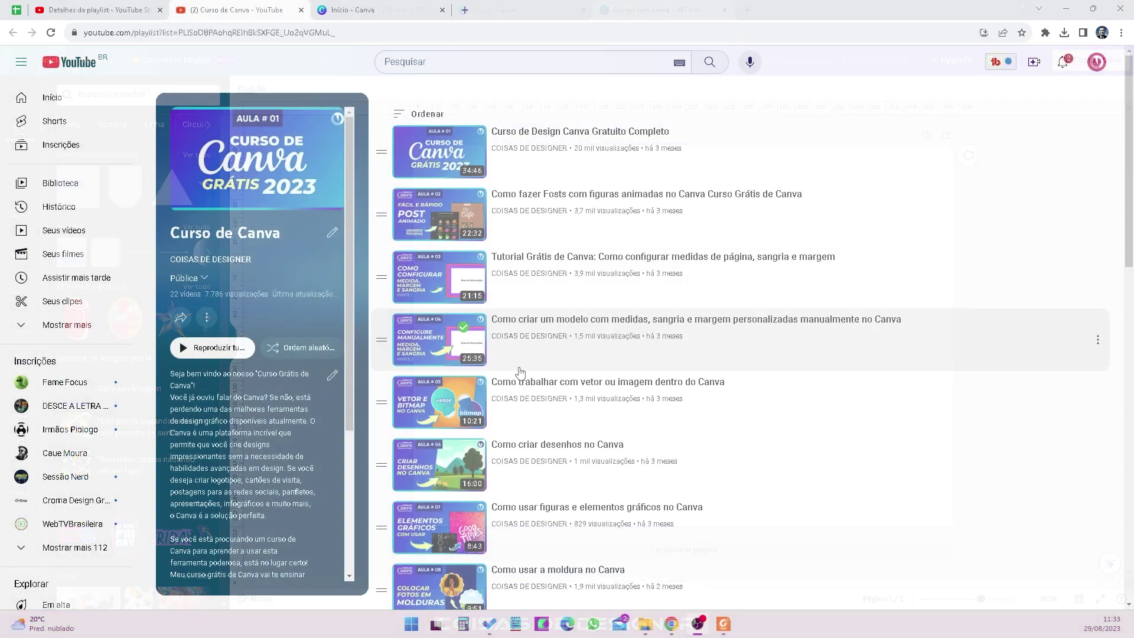
Step: Look through the lessons in the Curso de Canva playlist on YouTube
scroll(522, 366, down, 6)
scroll(522, 450, down, 2)
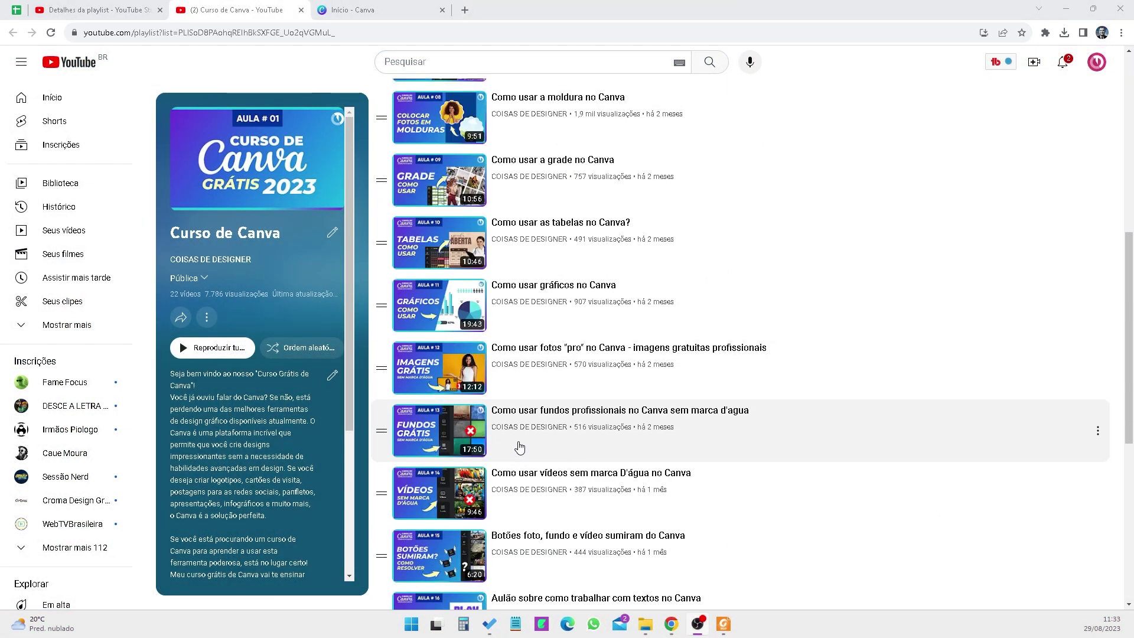
scroll(520, 447, down, 2)
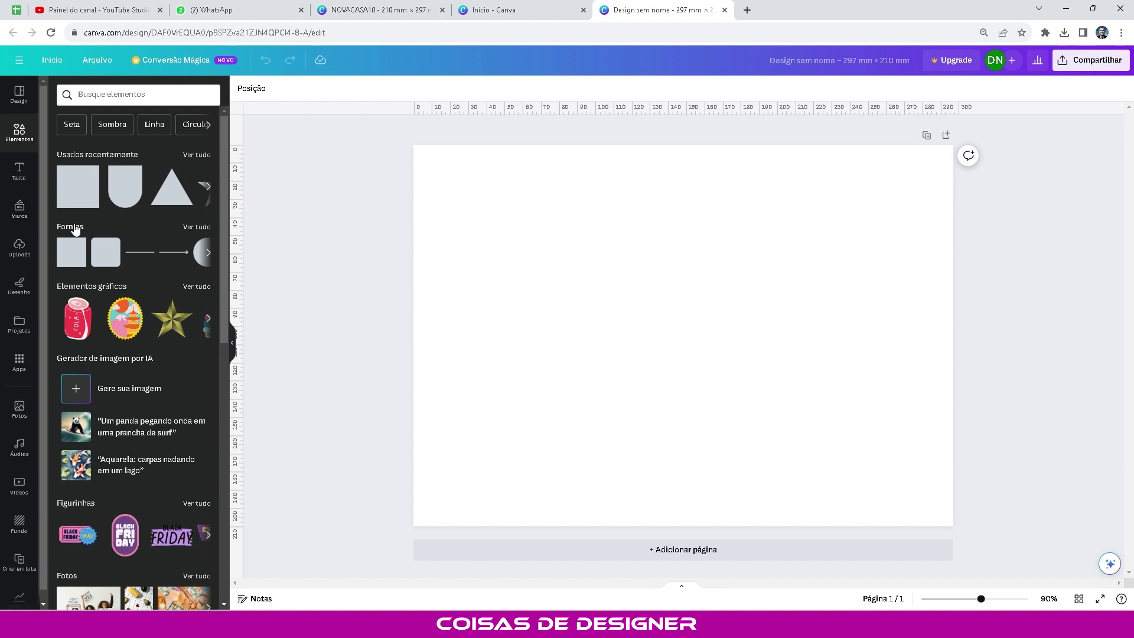
Step: From the full shapes collection, add a triangle and a square and spread them apart on the page
click(198, 228)
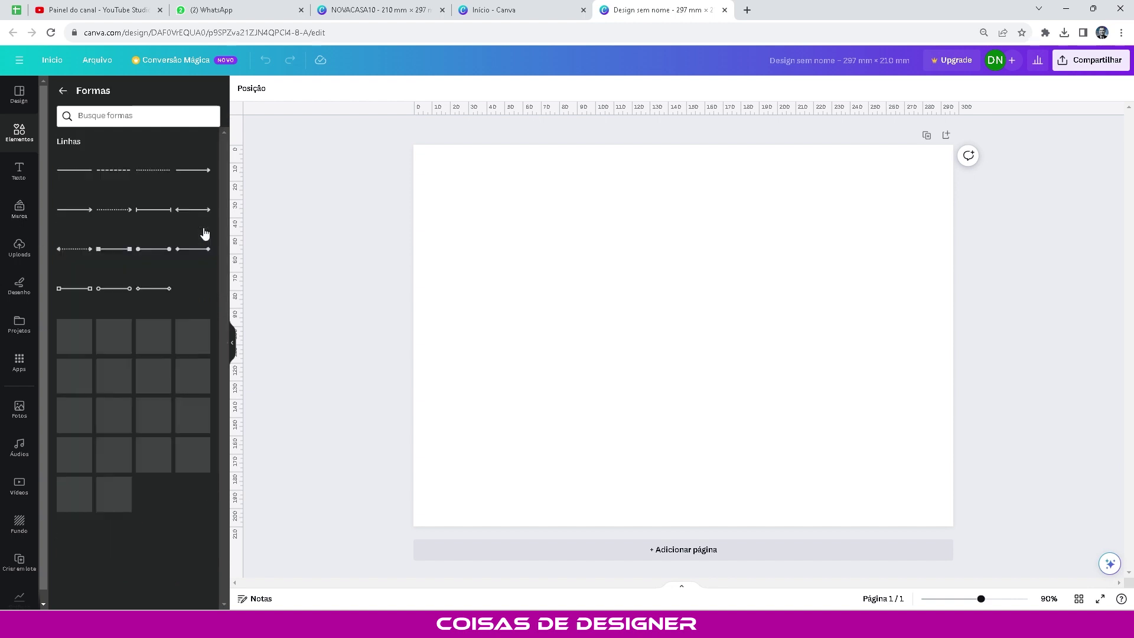
scroll(135, 319, down, 3)
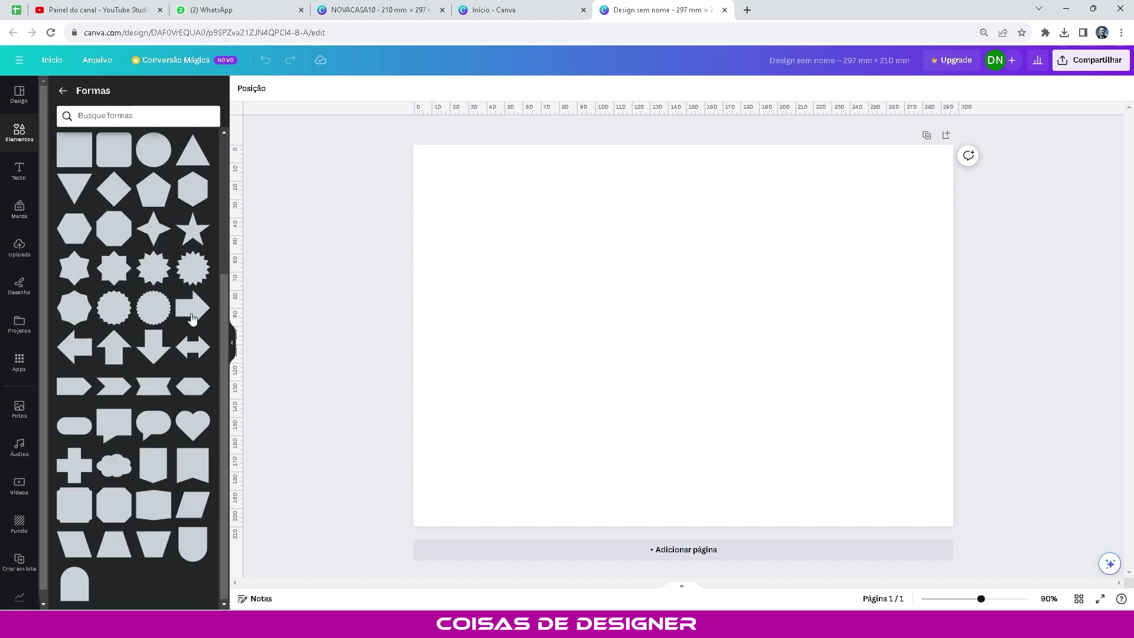
scroll(192, 319, up, 2)
scroll(112, 210, down, 2)
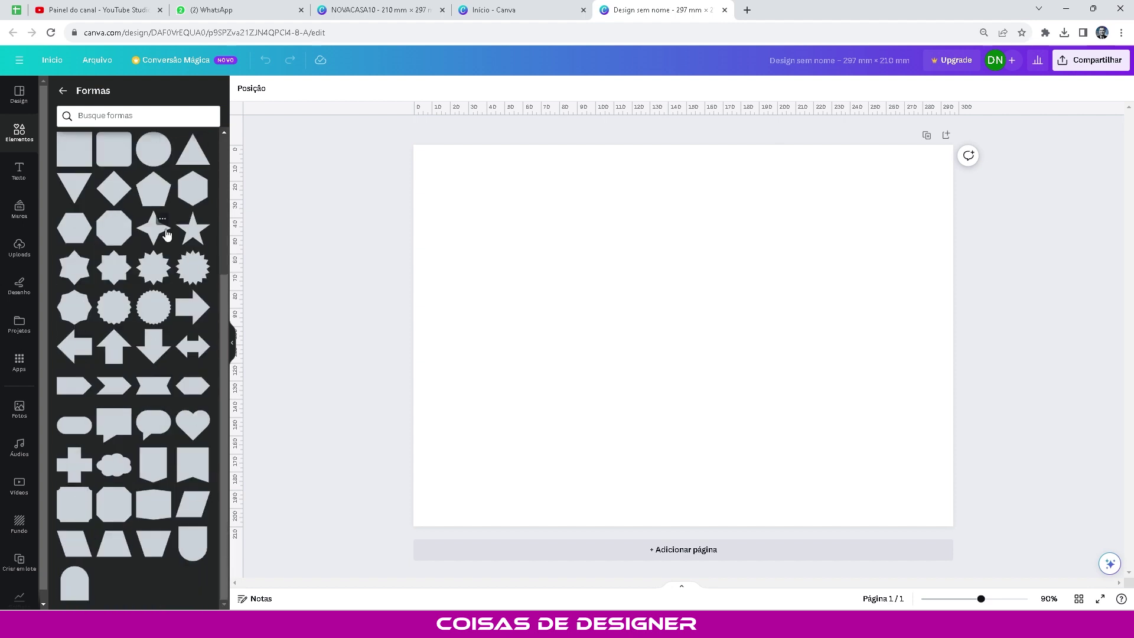
click(617, 271)
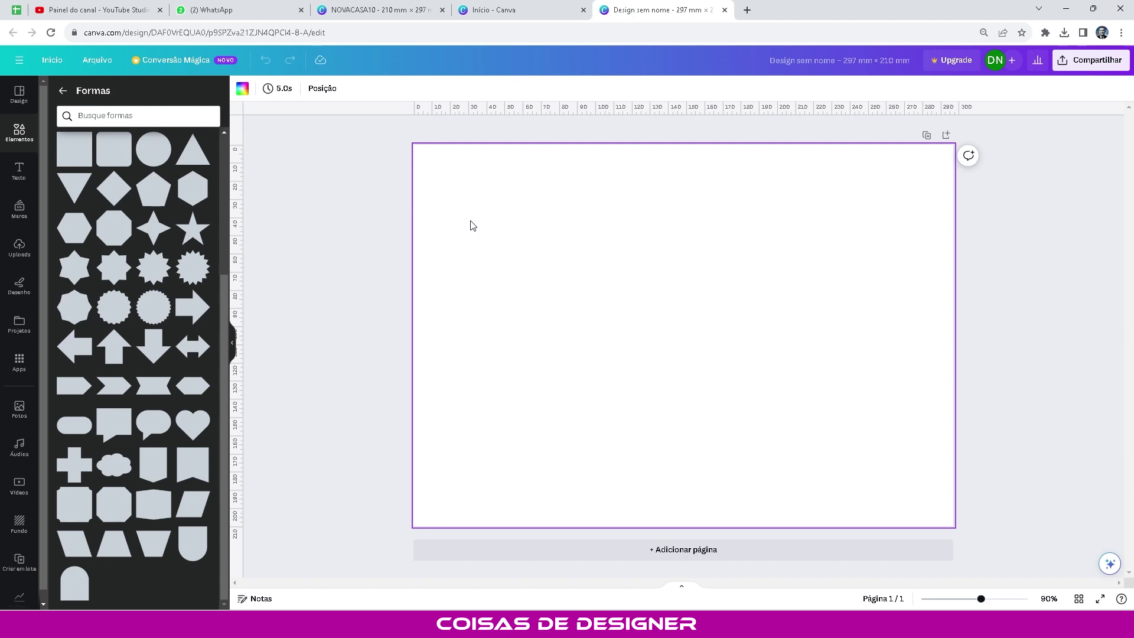
click(189, 161)
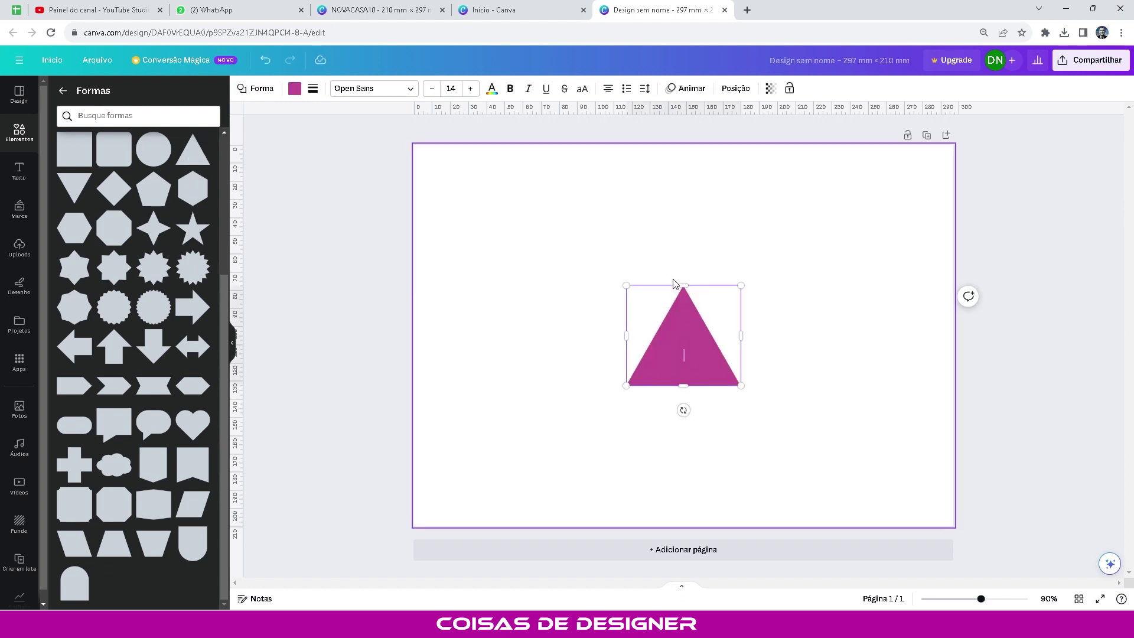
click(80, 158)
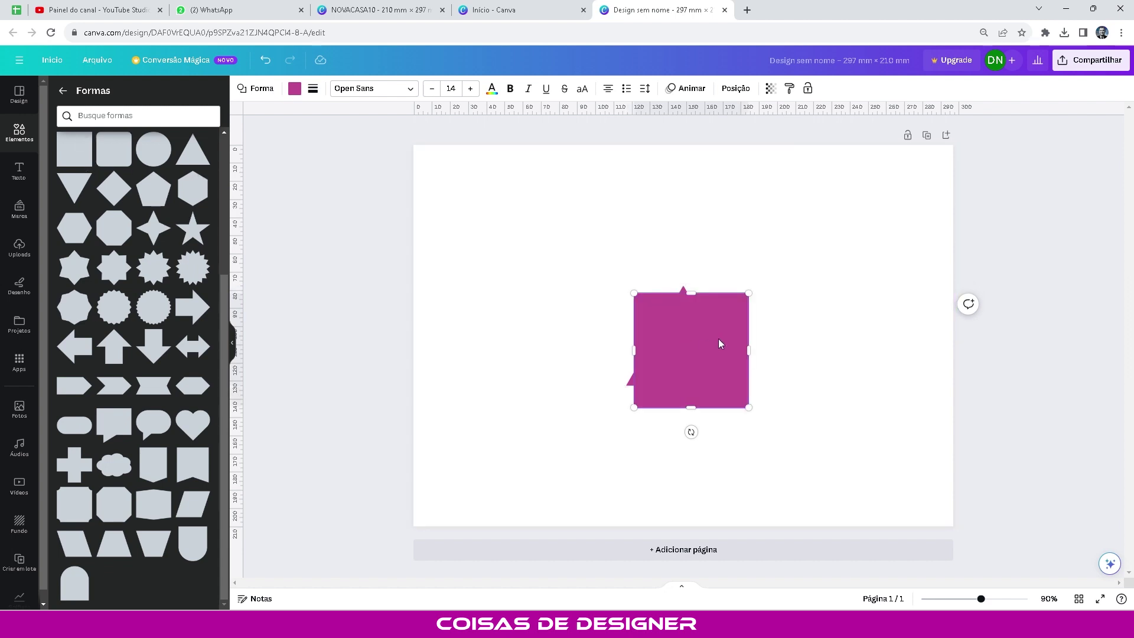
drag(719, 342, 700, 250)
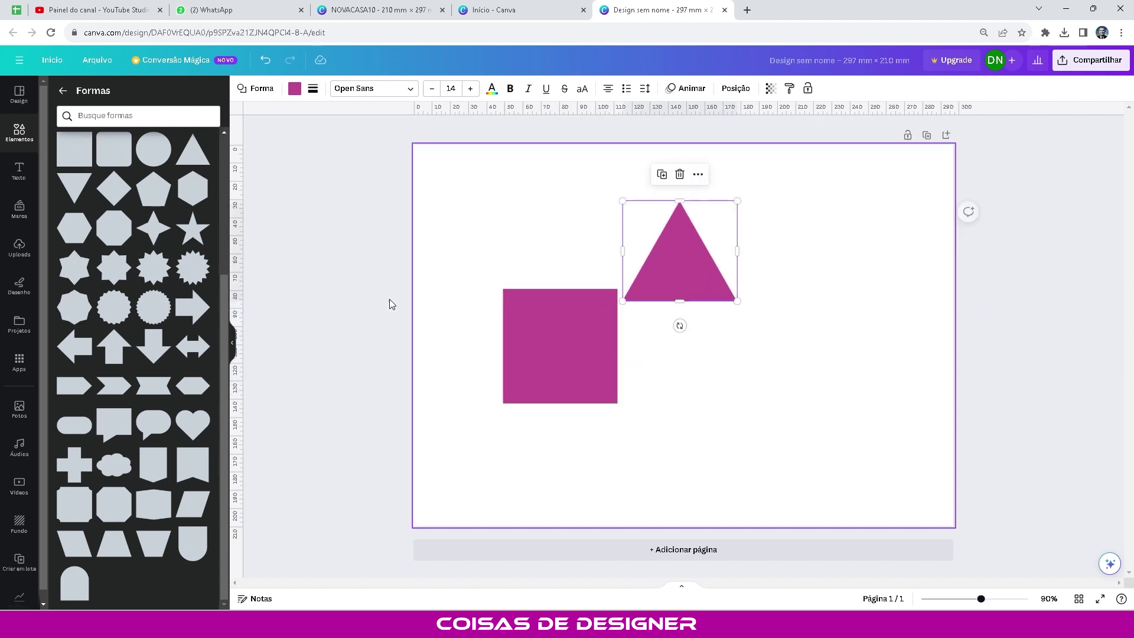
Step: Add the round-bottomed rectangle shape and place it beneath the triangle
click(197, 552)
drag(690, 372, 692, 421)
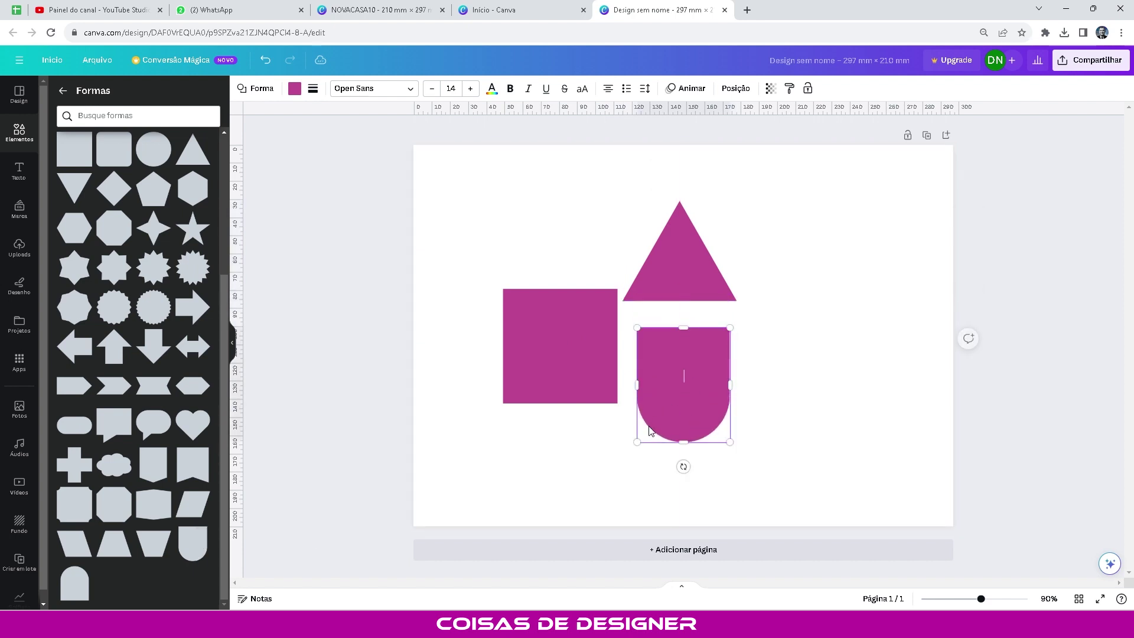
click(793, 335)
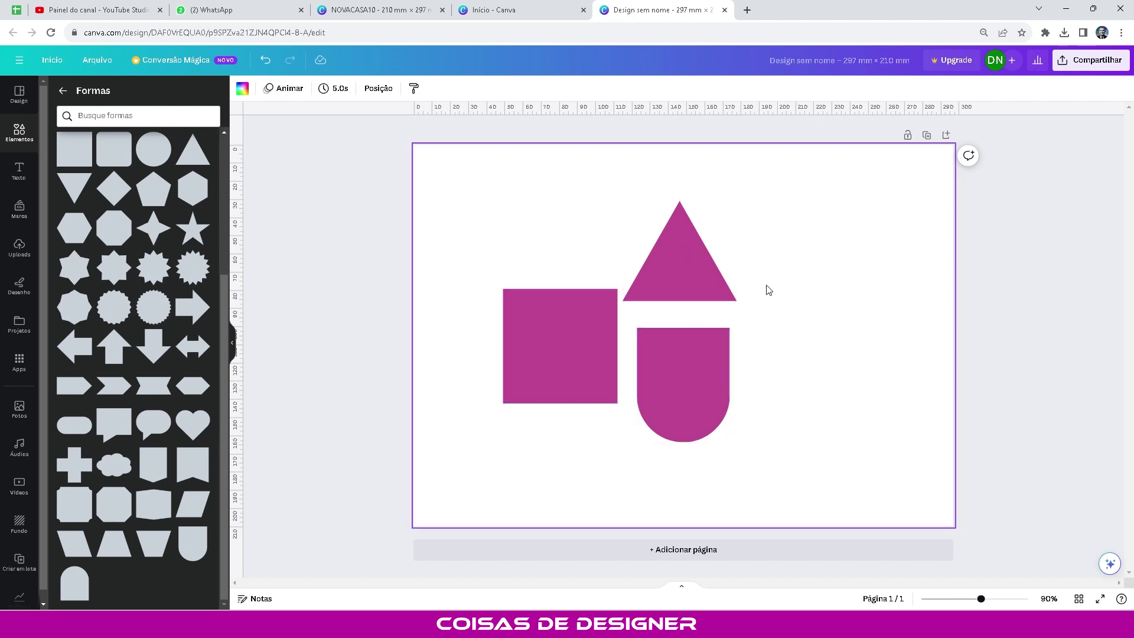
Step: Flatten the triangle into a low roof shape and shift it slightly to the right above the rounded shape
scroll(774, 295, up, 3)
scroll(752, 335, down, 2)
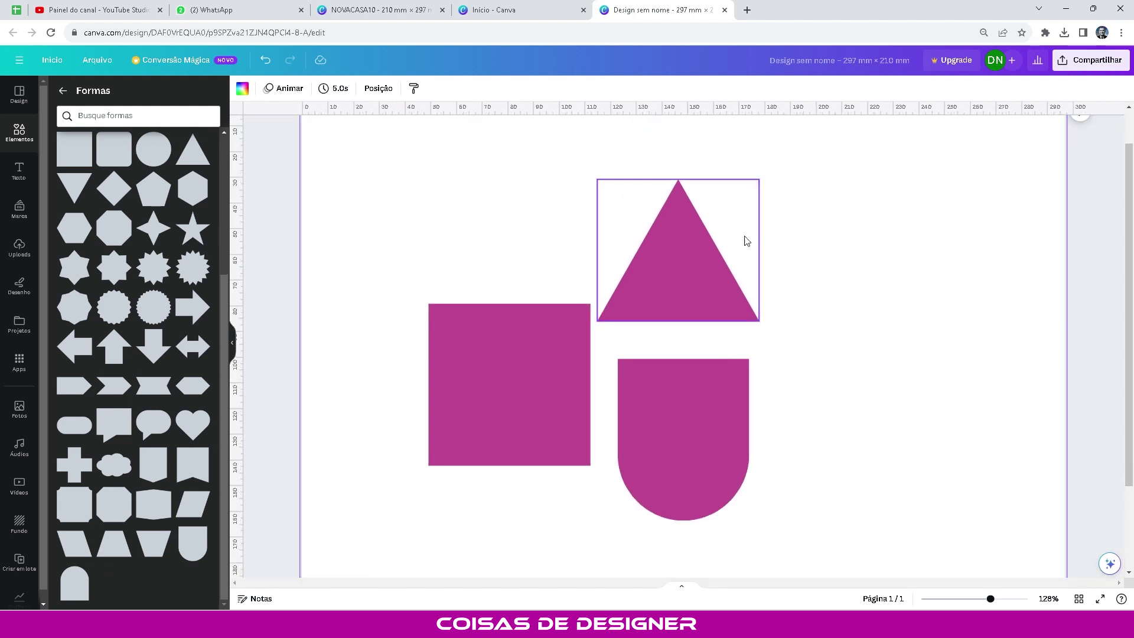
scroll(762, 222, up, 2)
click(719, 329)
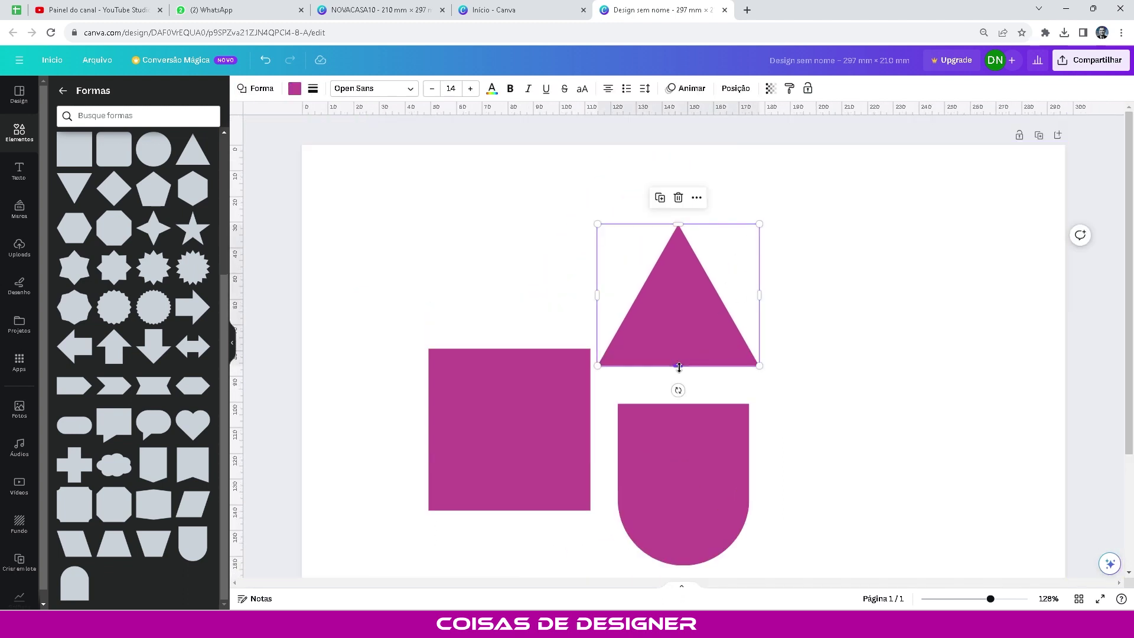
drag(679, 367, 730, 271)
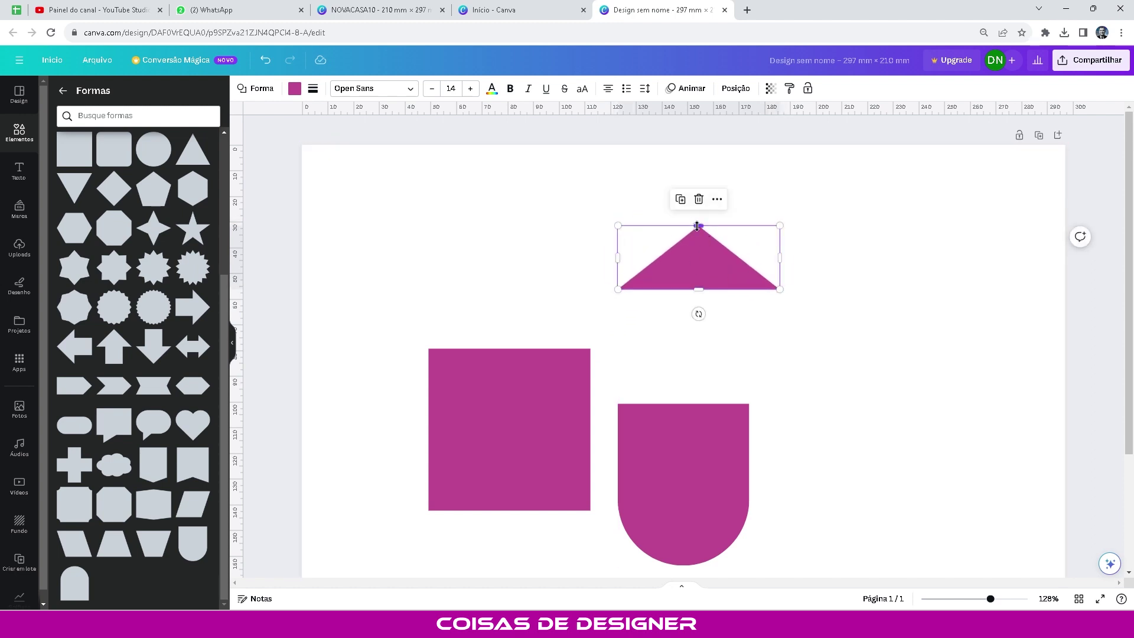
drag(698, 227, 698, 233)
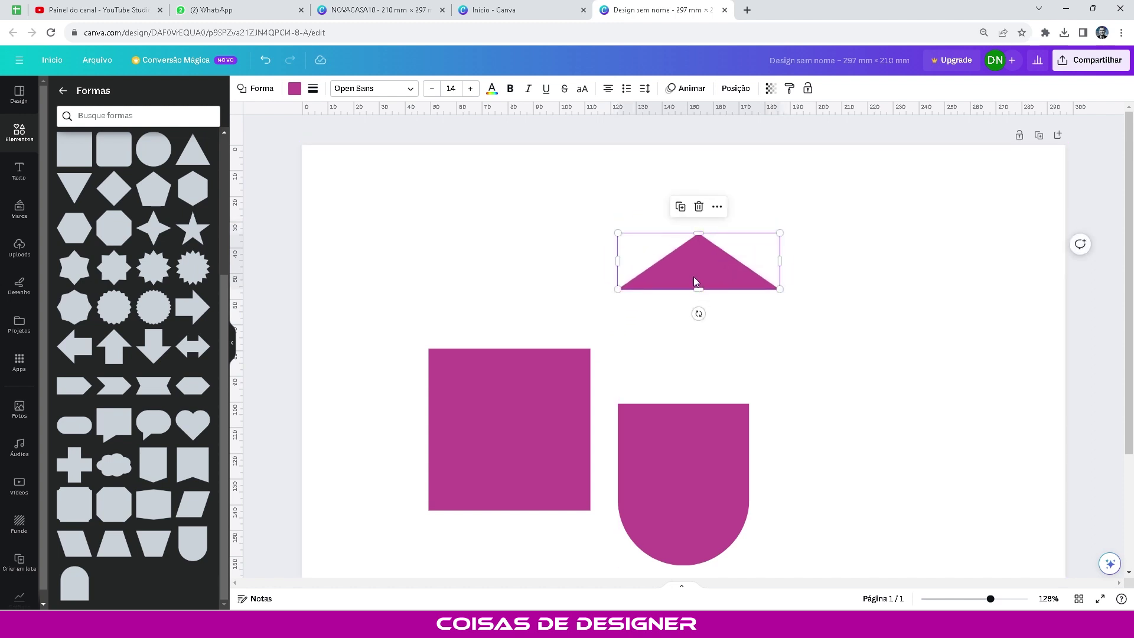
Step: Shrink the rounded shape under the roof and square off its left half with the resized square to form the house body
drag(704, 459, 723, 335)
drag(769, 444, 751, 423)
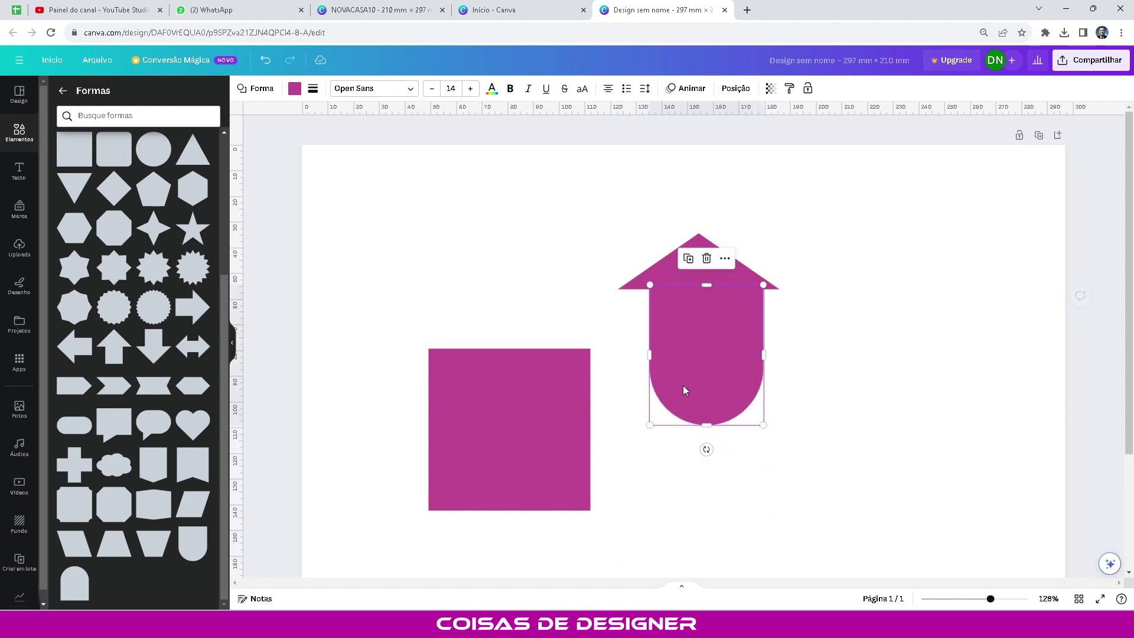
click(544, 451)
drag(544, 452, 639, 387)
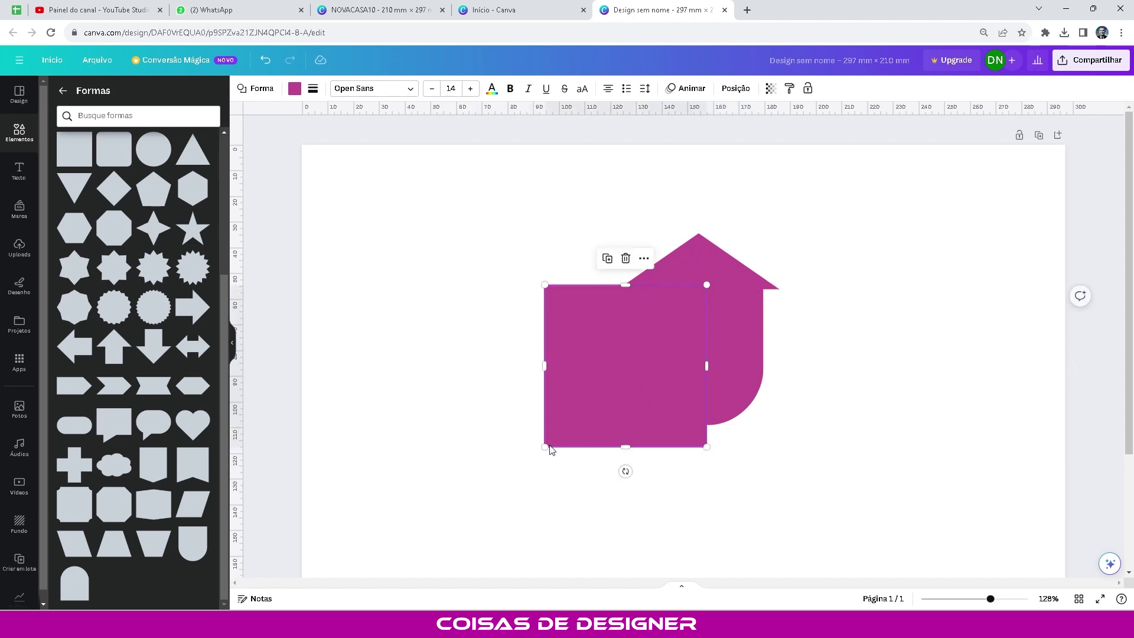
drag(545, 448, 709, 423)
click(691, 438)
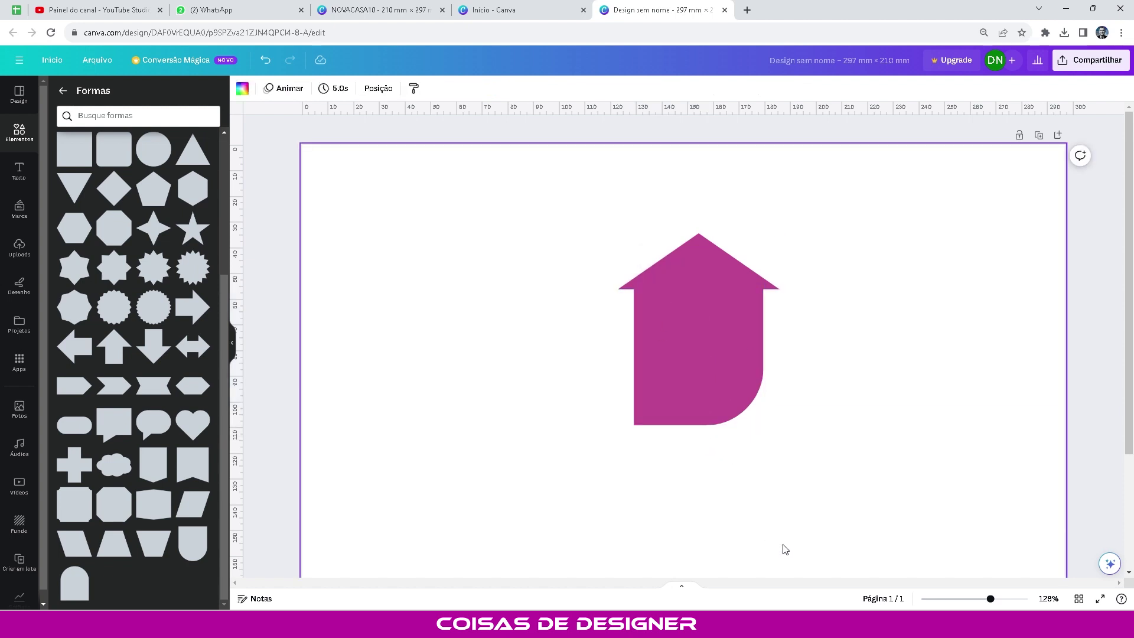
Step: Widen the triangular roof on both sides and raise its peak slightly
click(733, 262)
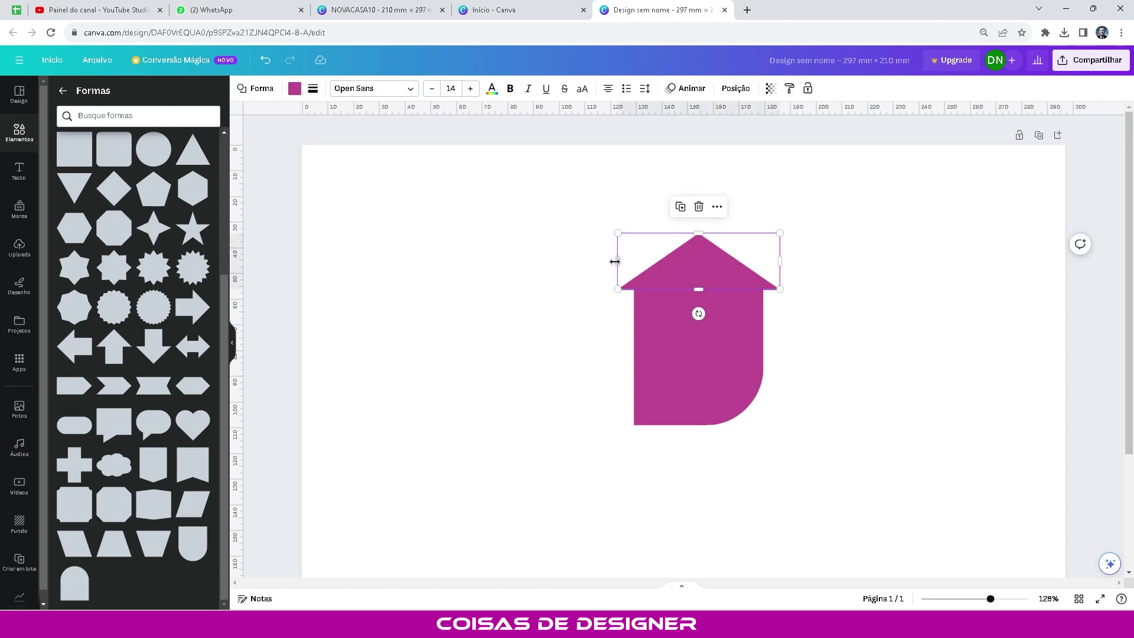
drag(609, 259, 604, 259)
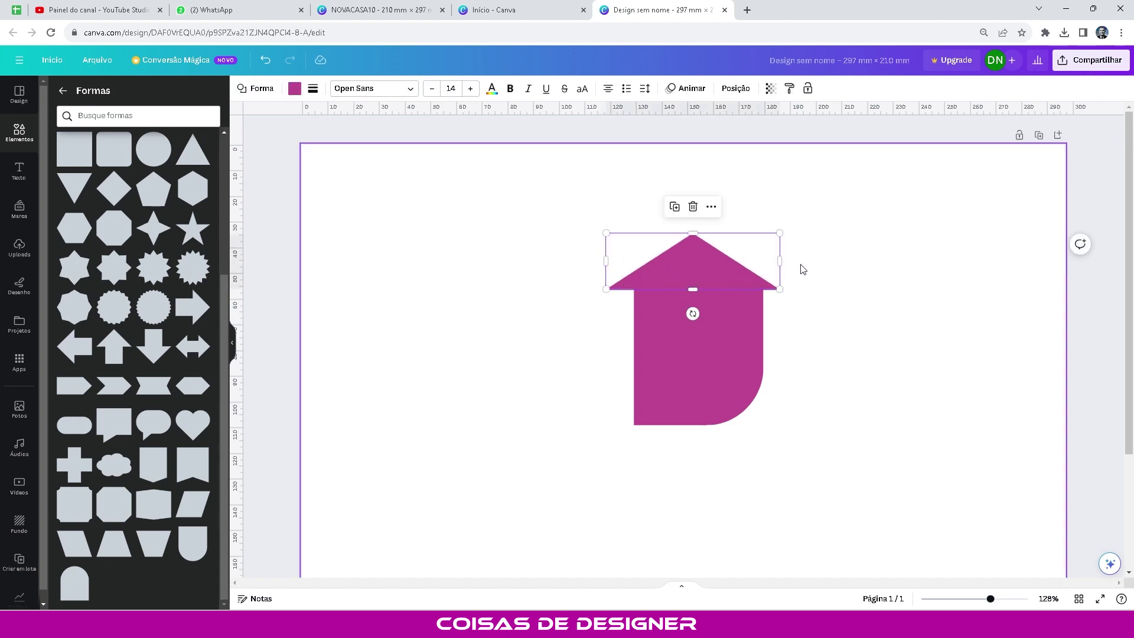
drag(780, 258, 784, 258)
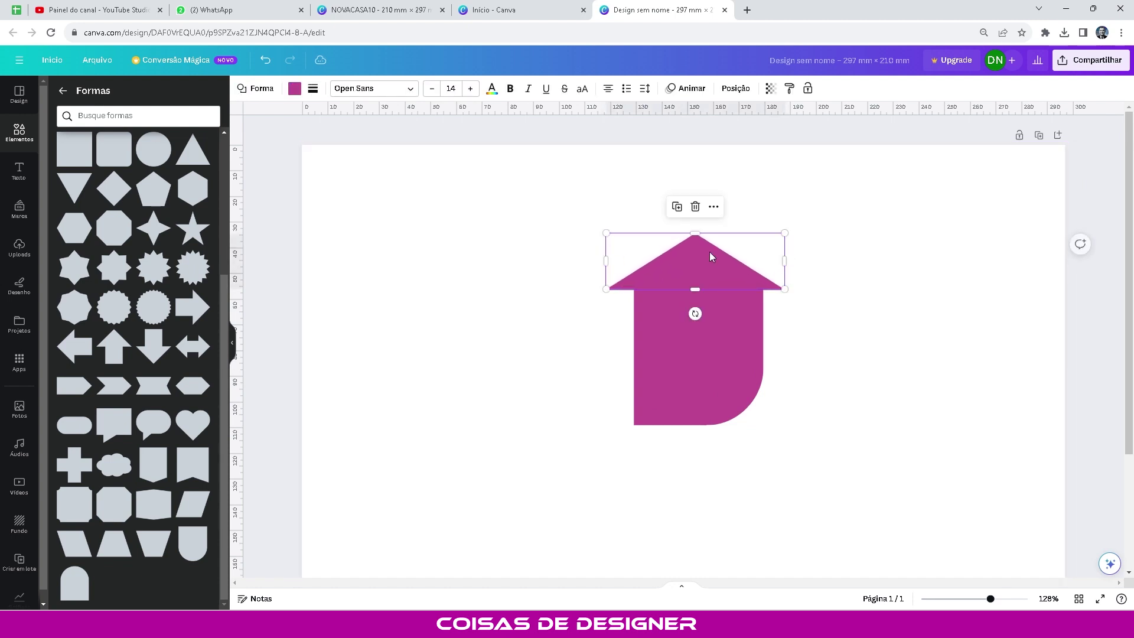
drag(698, 234, 696, 228)
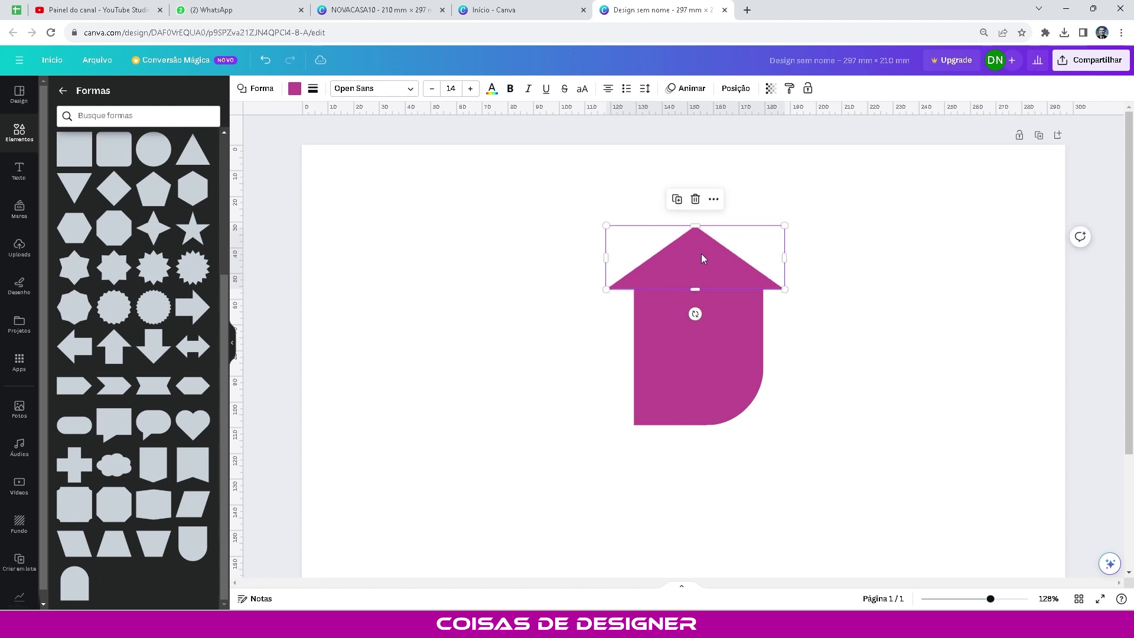
click(881, 397)
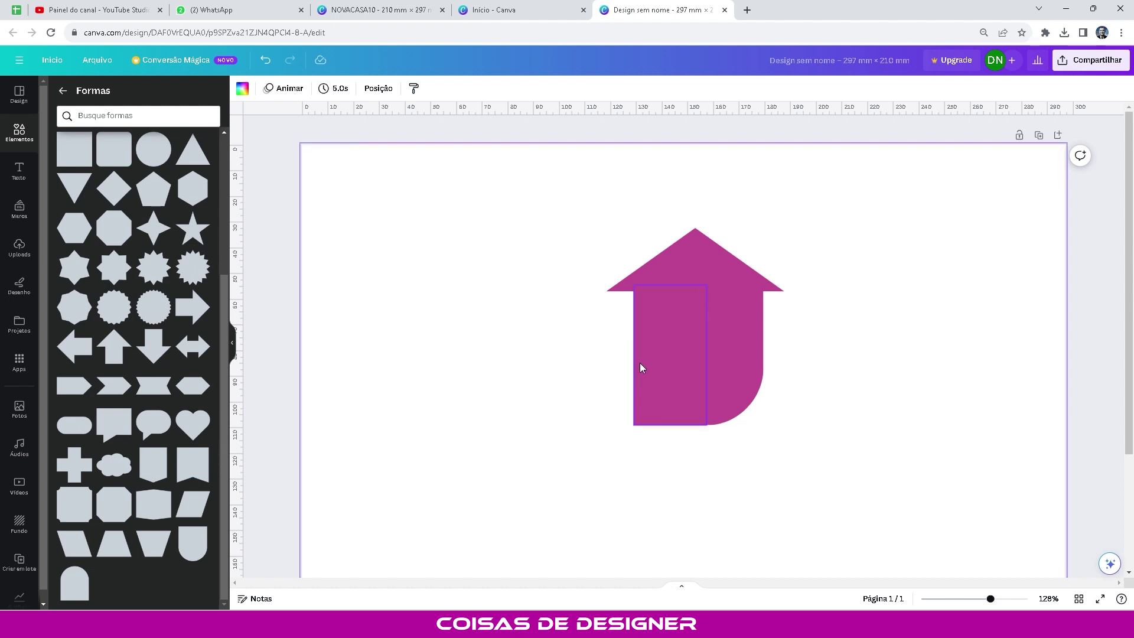
Step: Duplicate the body's rectangle, shrink the copy to a narrow chimney and place it on the roof's right slope
drag(641, 354, 526, 377)
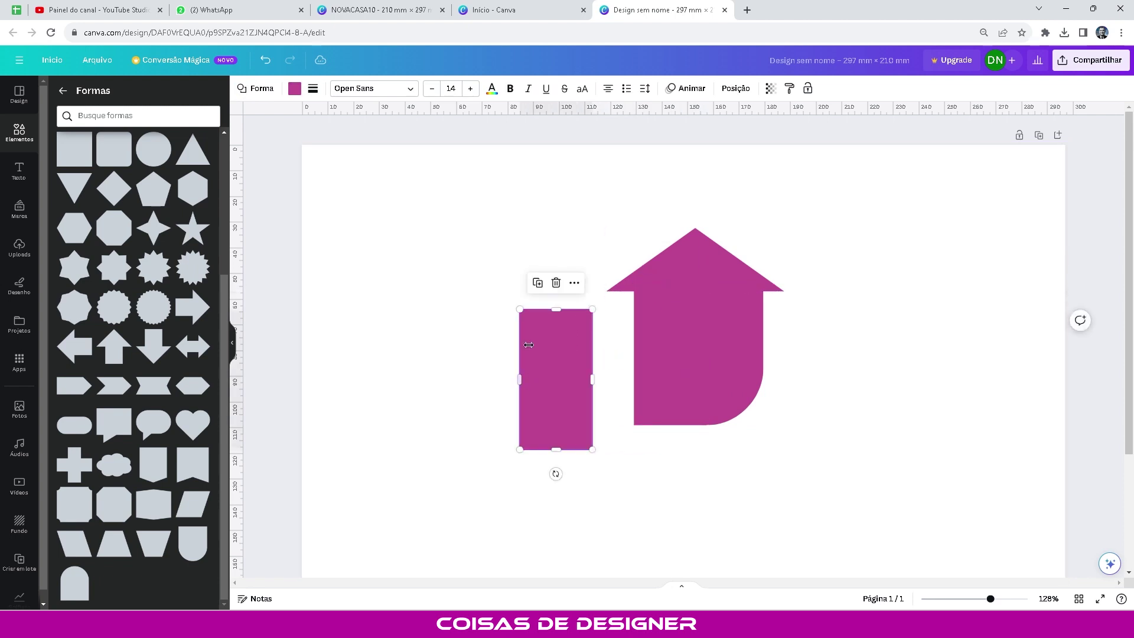
drag(592, 309, 749, 269)
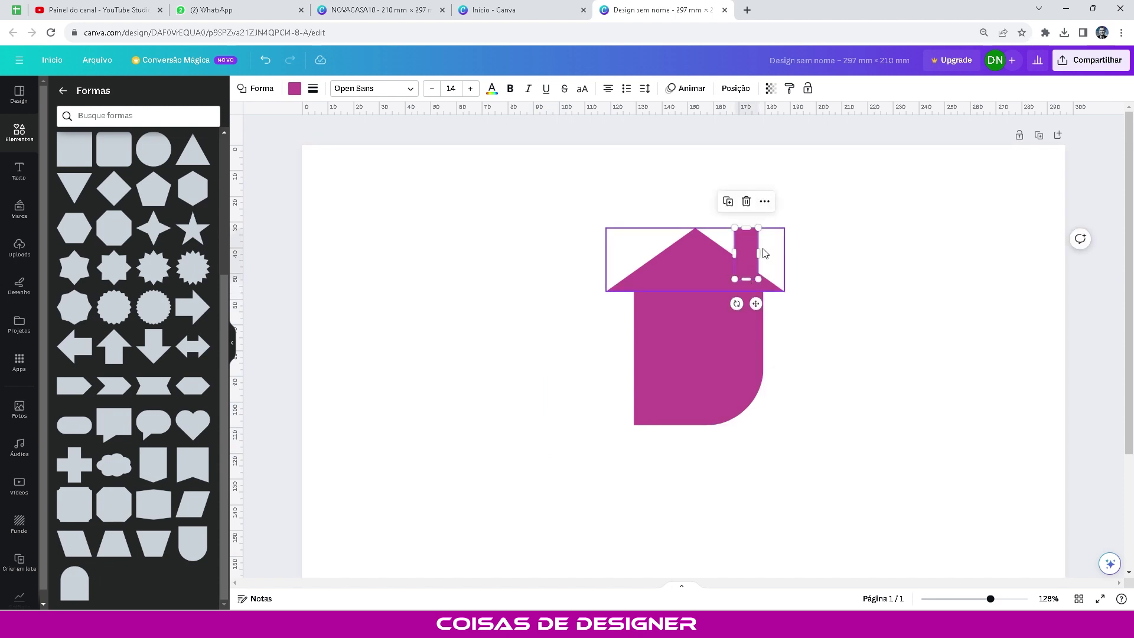
mouse_move(752, 242)
mouse_down()
mouse_move(758, 269)
mouse_move(748, 246)
mouse_up()
click(896, 299)
click(749, 258)
click(847, 350)
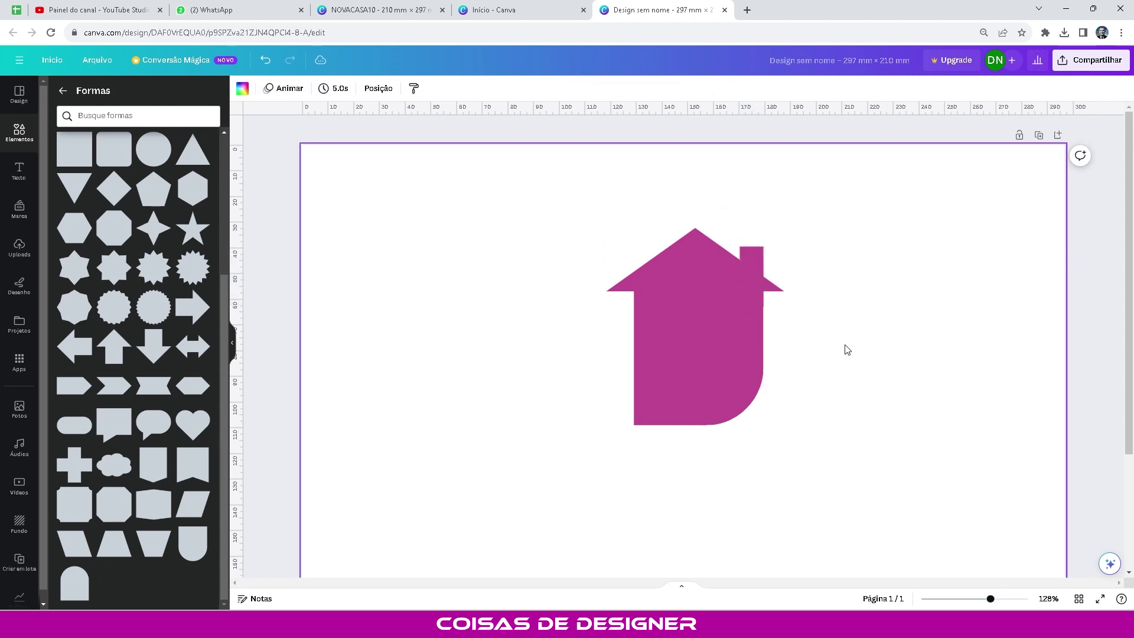
Step: Select all the house shapes together and shift them slightly to the left and down on the page
click(784, 534)
drag(535, 193, 856, 490)
drag(740, 354, 732, 350)
click(777, 335)
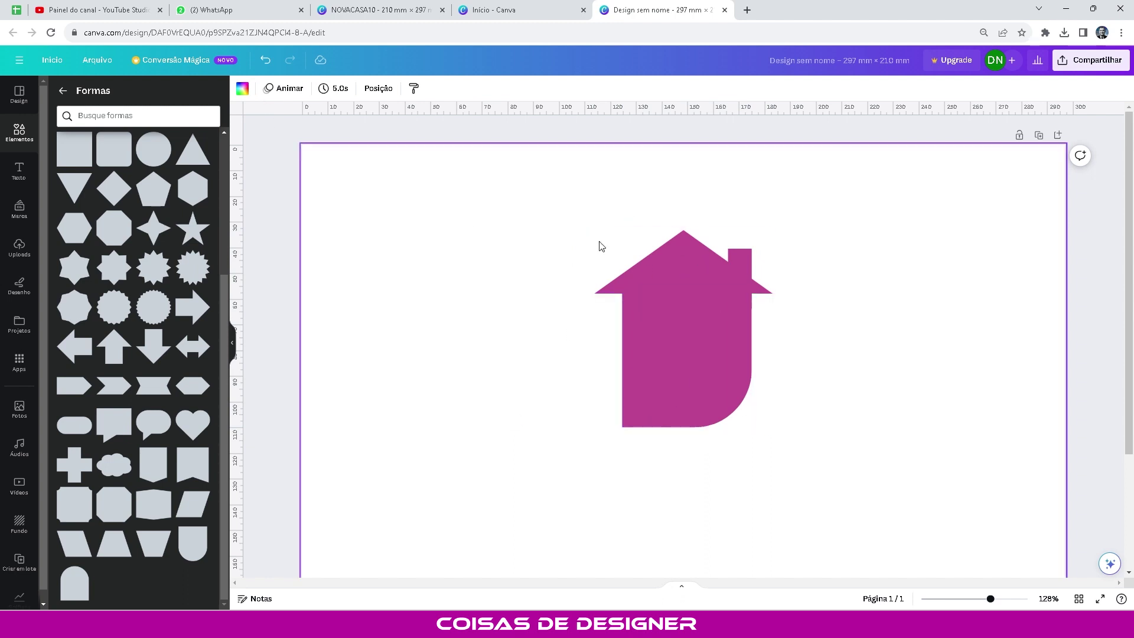
drag(523, 229, 486, 225)
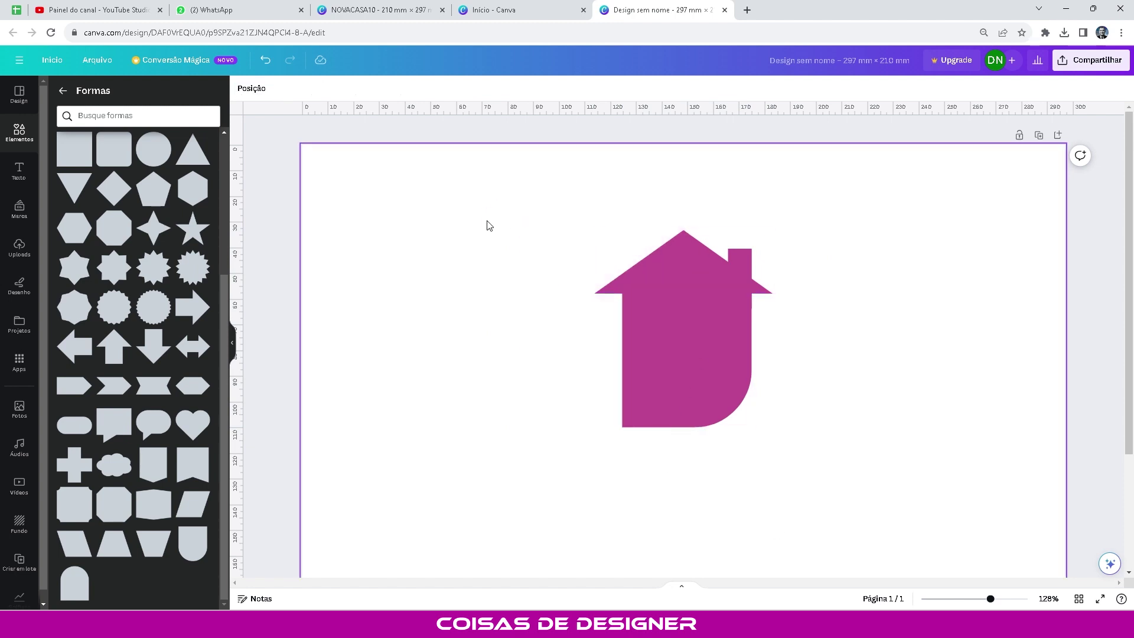
Step: Place a yellow copy of the chimney rectangle against the body's left side, directly under the left eave, as a spacing guide
drag(530, 191, 582, 293)
click(742, 262)
drag(740, 257, 837, 336)
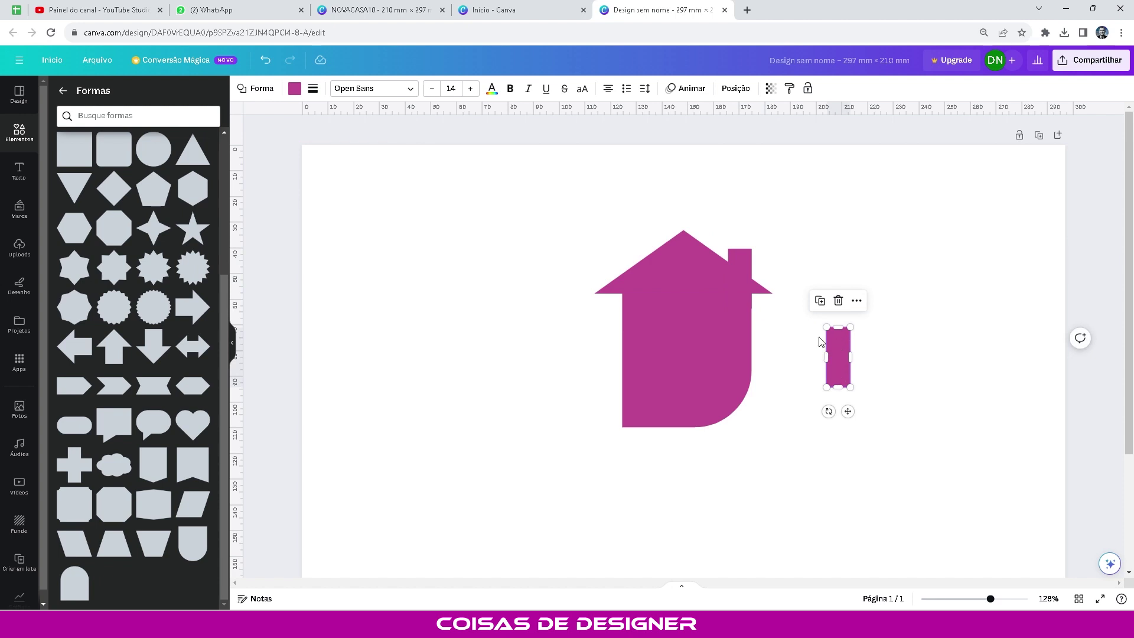
click(295, 89)
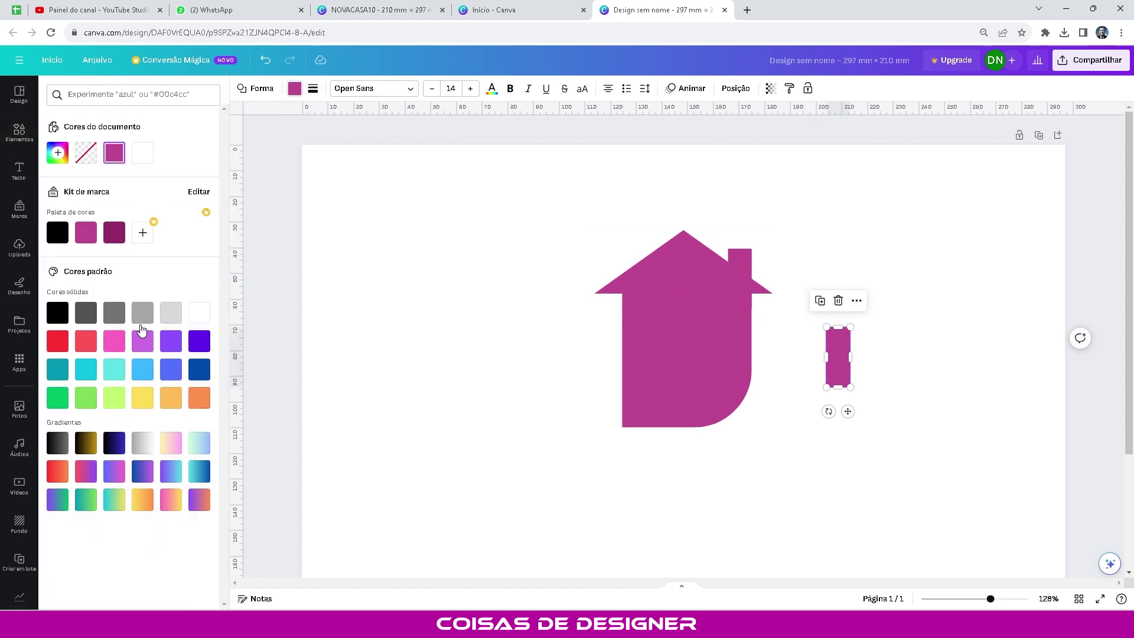
click(142, 398)
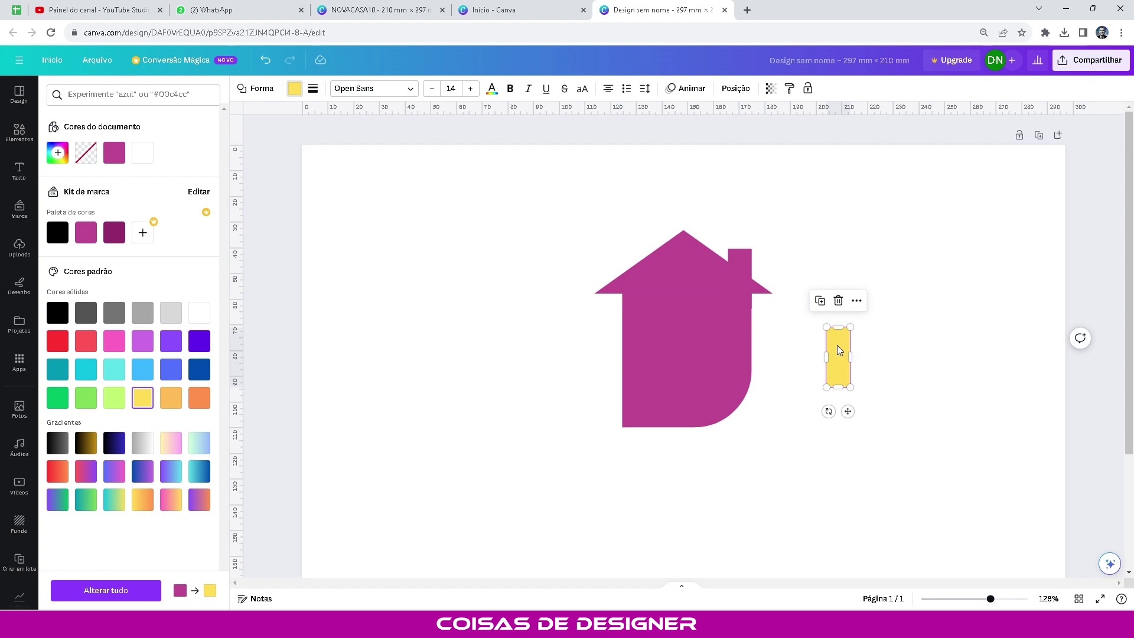
drag(839, 350, 611, 316)
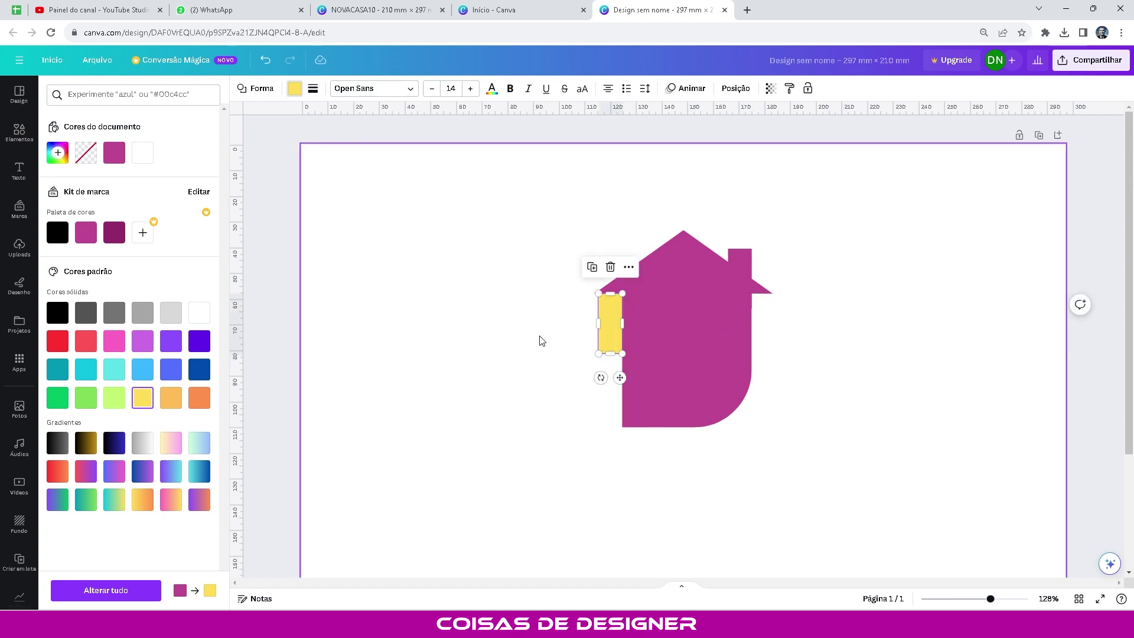
Step: Duplicate the yellow guide rectangle against the body's right side, directly under the right eave
click(665, 294)
scroll(668, 292, up, 5)
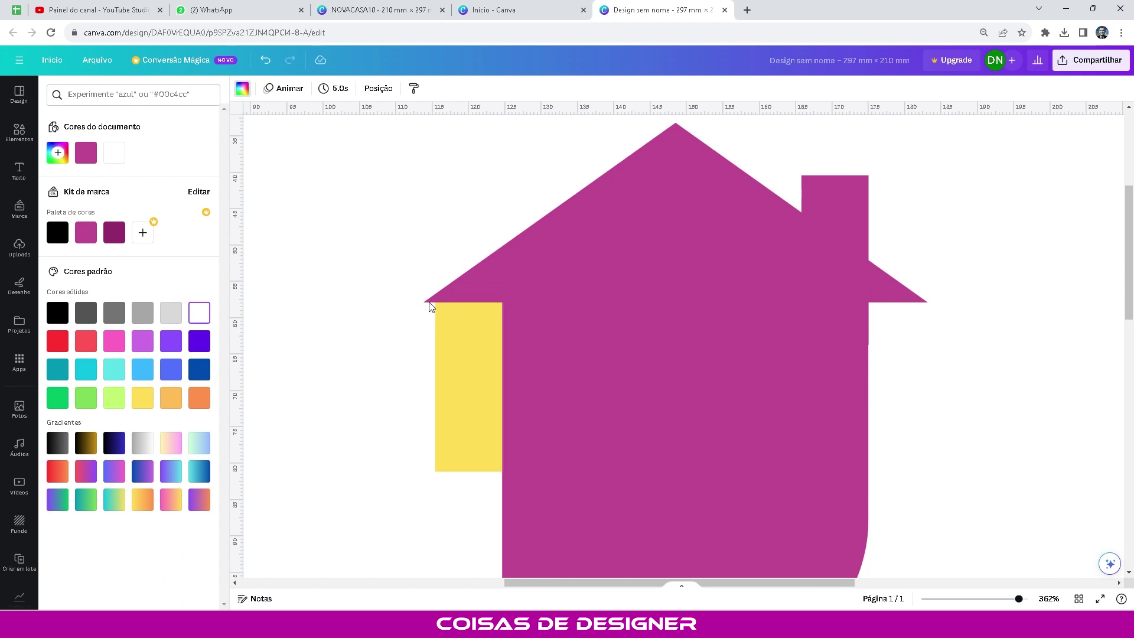
alt+drag(445, 347, 903, 350)
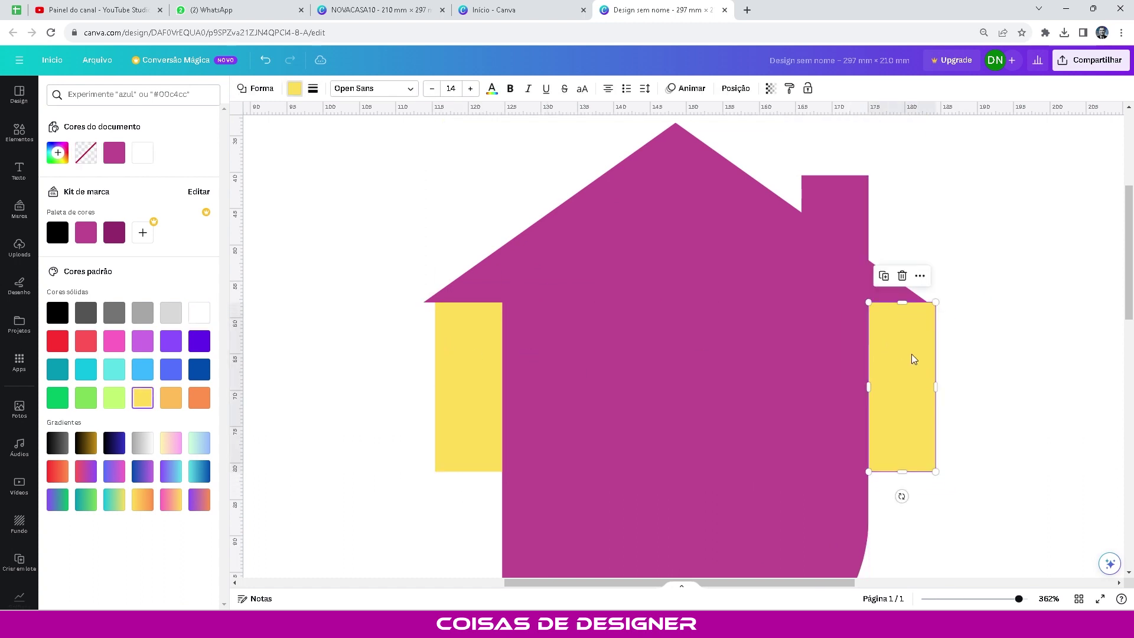
click(970, 463)
Step: Shift the roof triangle and trim its width so both eaves end flush with the outer edges of the yellow guides
click(462, 294)
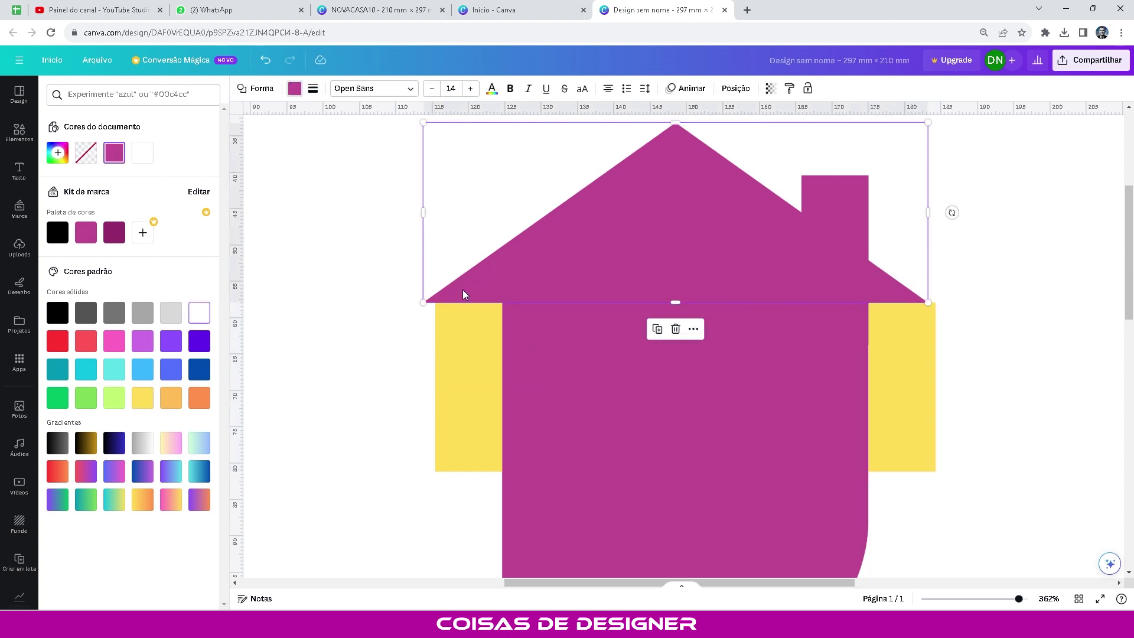
drag(455, 295, 465, 292)
click(369, 362)
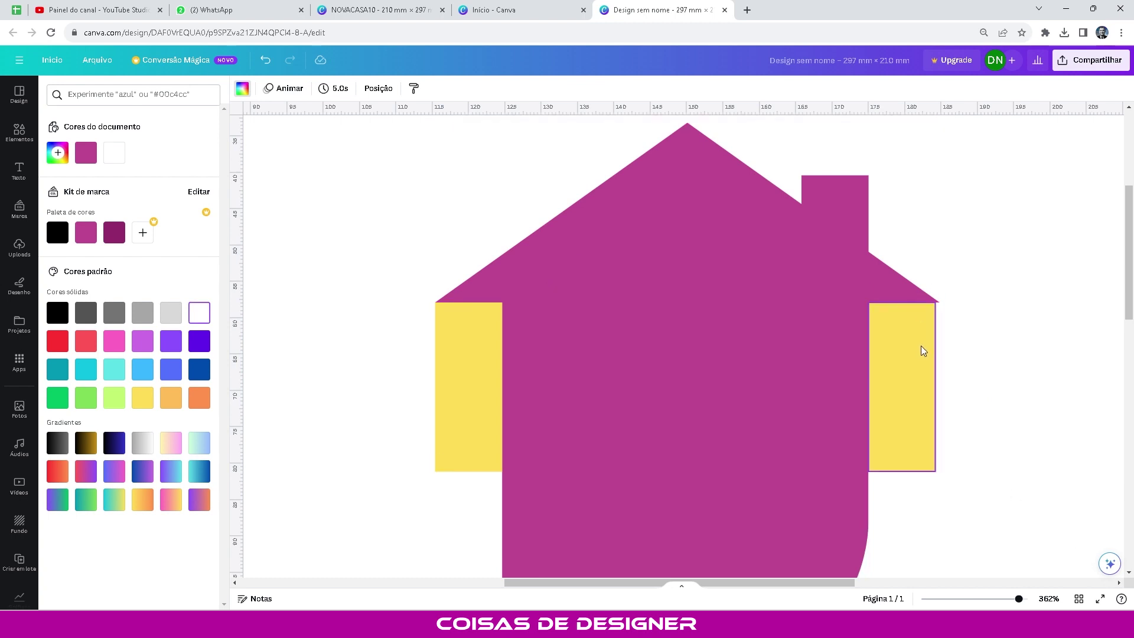
click(915, 298)
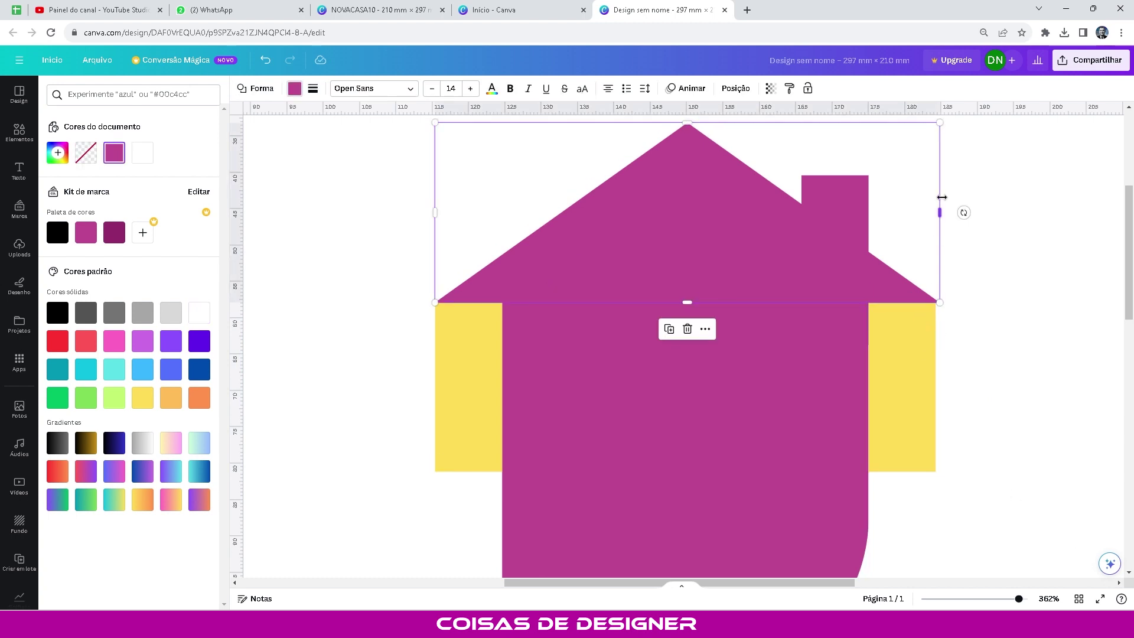
drag(942, 215, 939, 214)
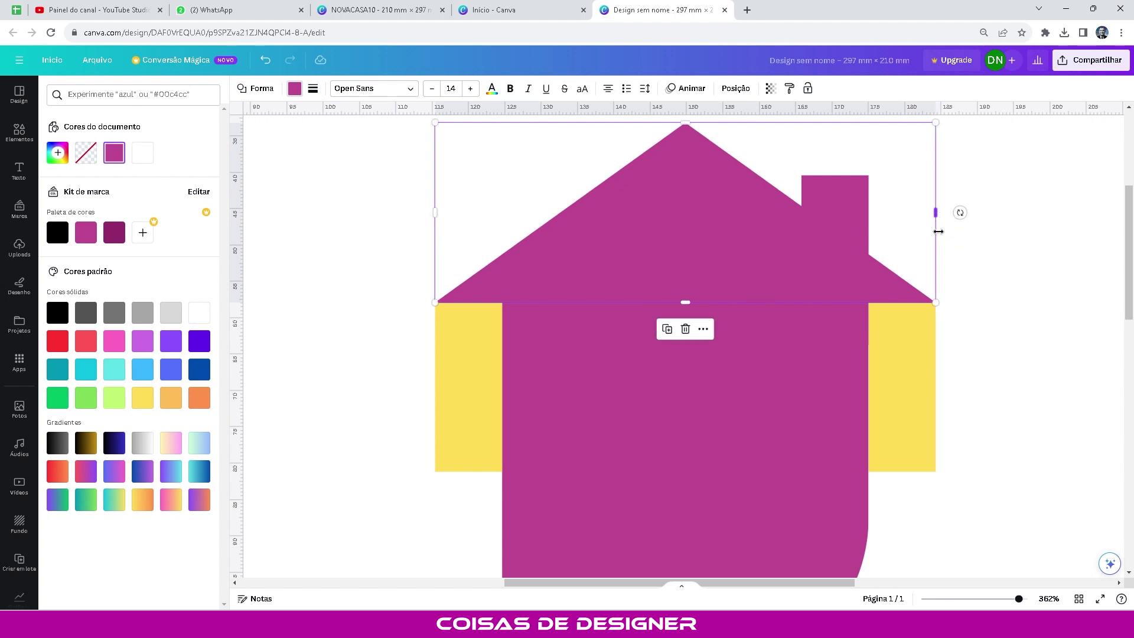
click(952, 375)
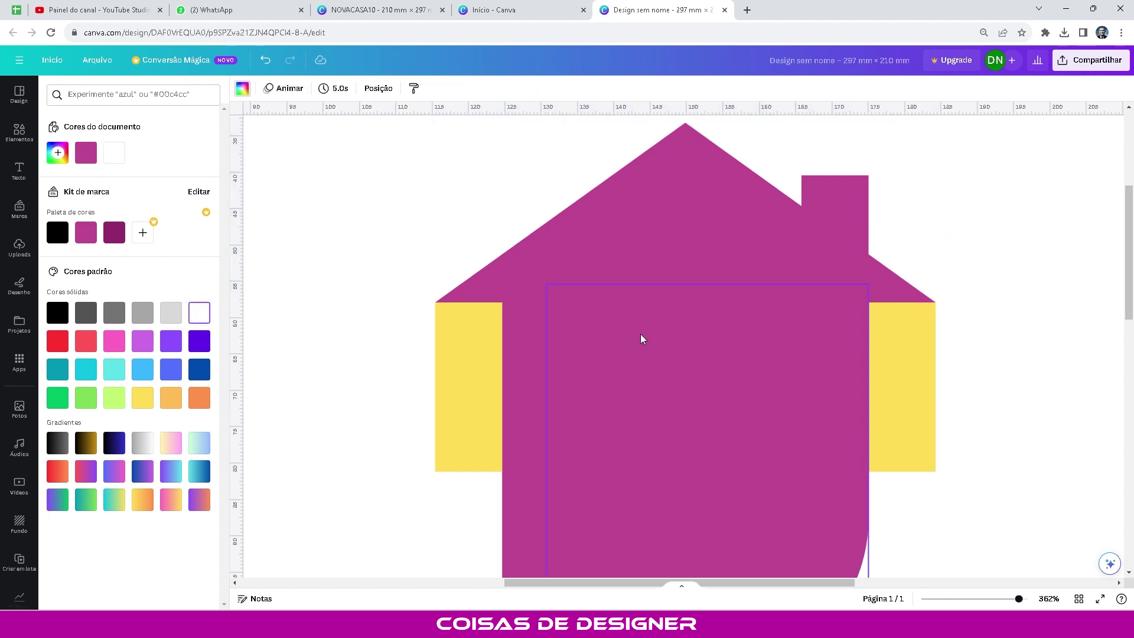
Step: Delete both yellow guide rectangles beside the house body
click(905, 391)
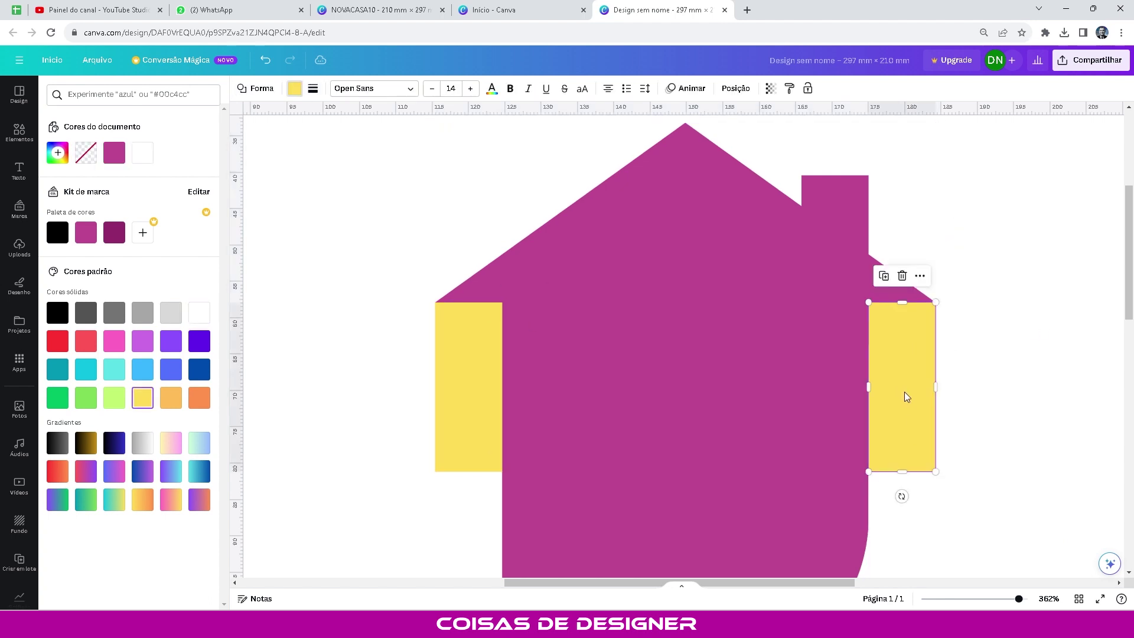
key(Delete)
click(488, 400)
key(Delete)
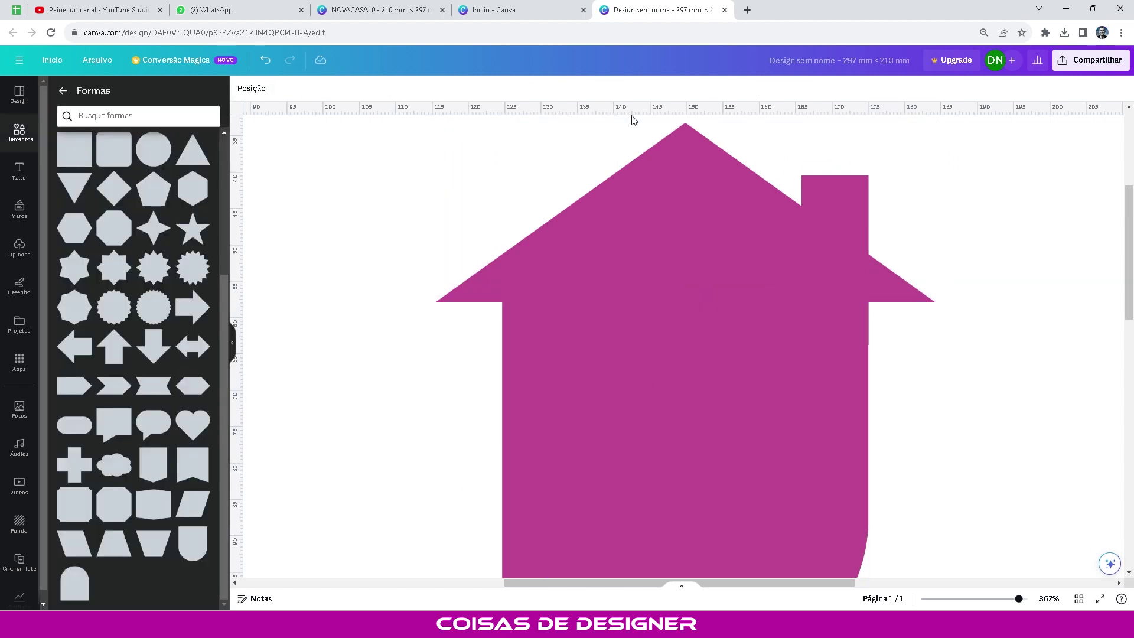
Step: Shorten the rounded body shape and its left rectangle from below so both end at the same lower edge
scroll(656, 295, down, 4)
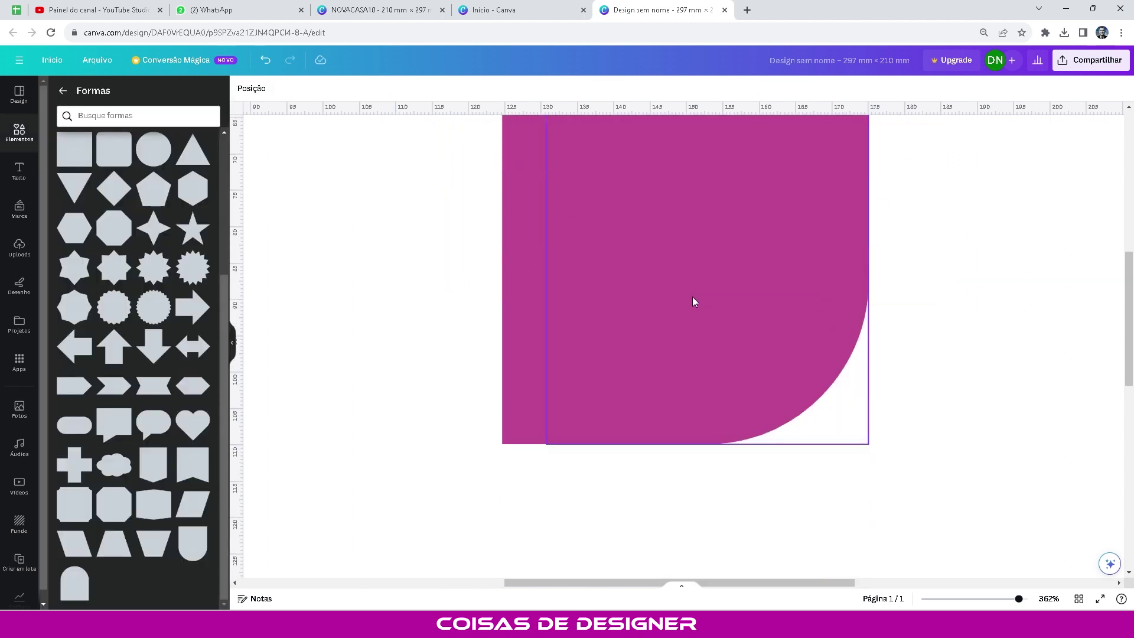
scroll(693, 297, up, 2)
scroll(754, 351, down, 3)
scroll(754, 351, up, 1)
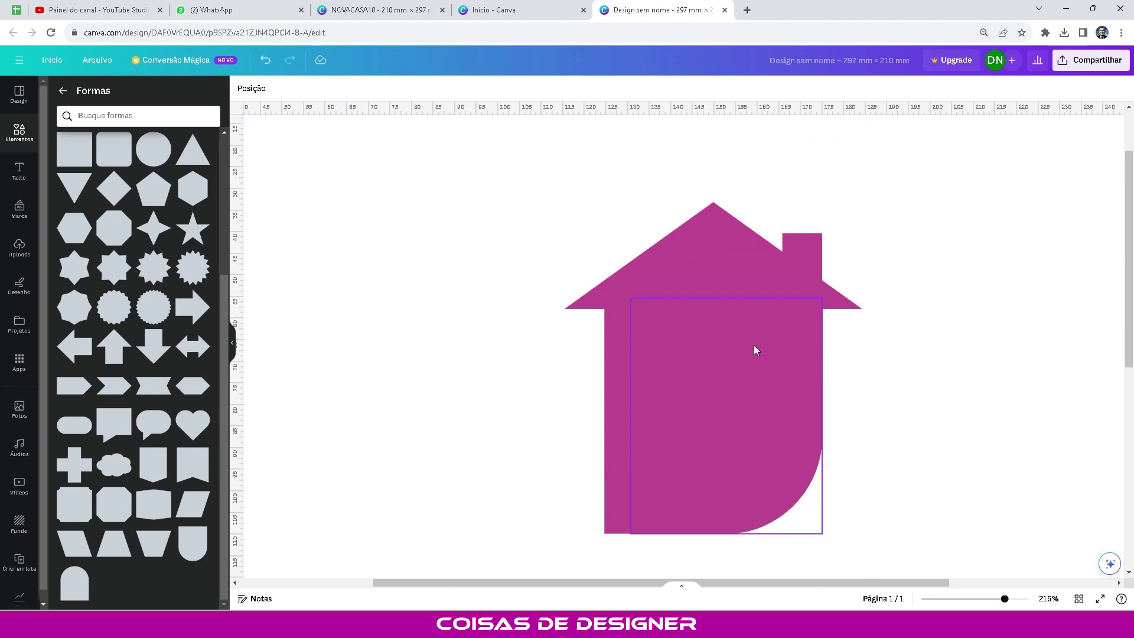
click(625, 428)
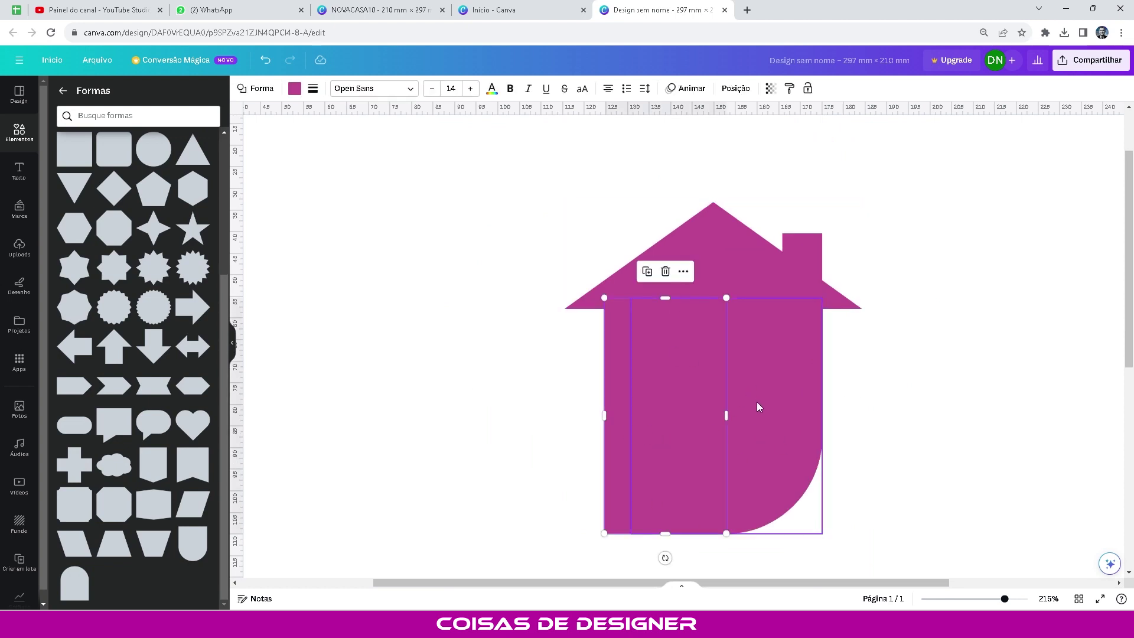
click(757, 455)
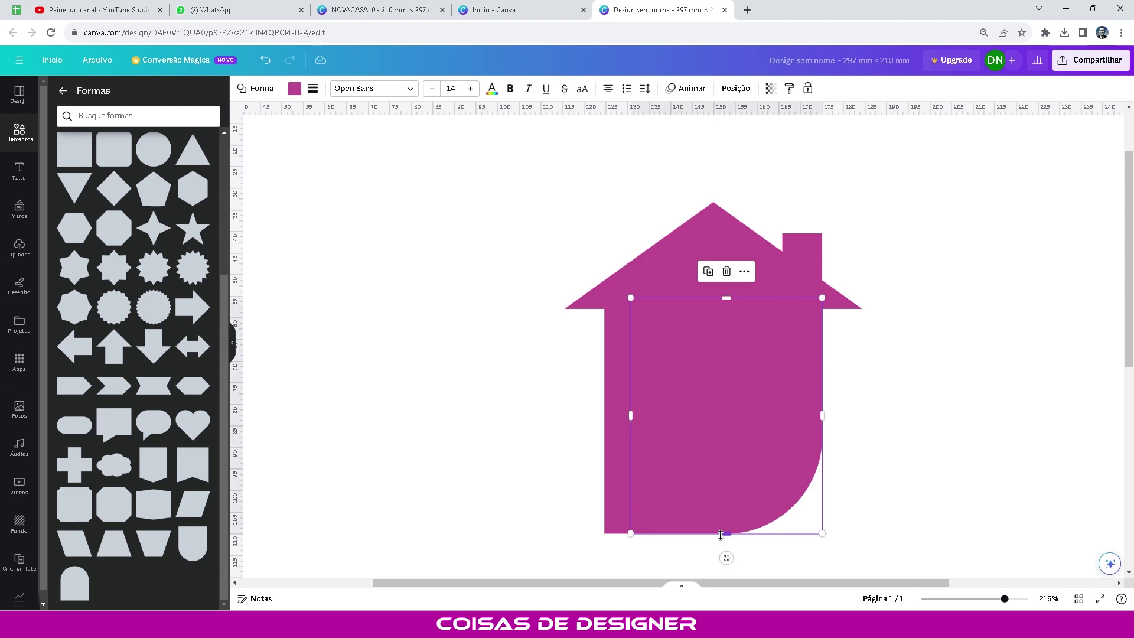
drag(721, 535, 722, 512)
click(671, 532)
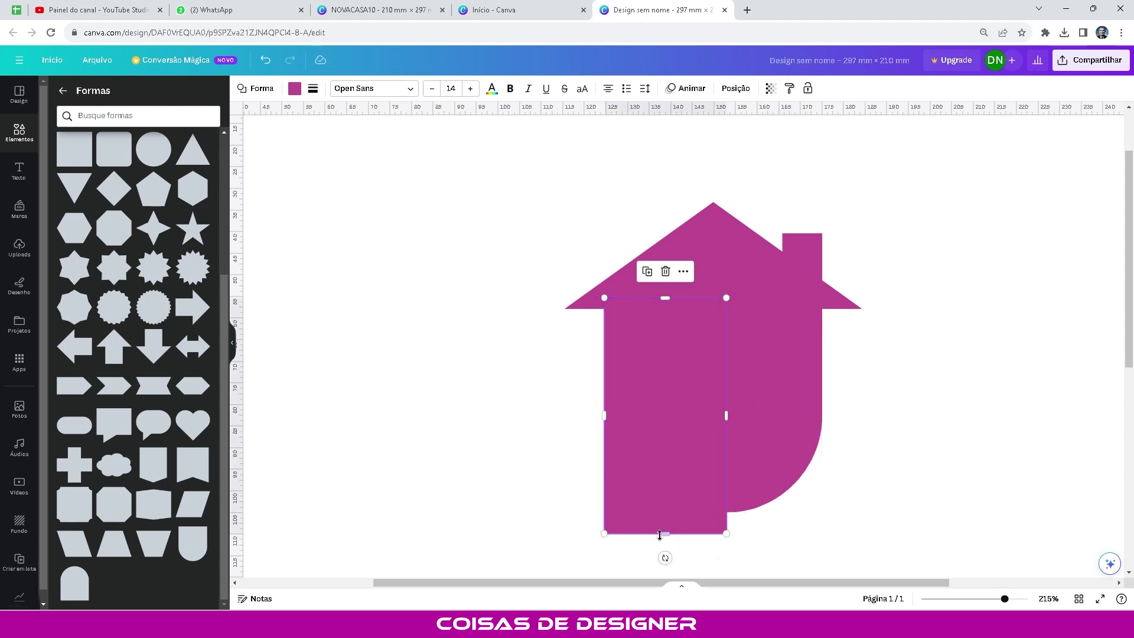
drag(660, 531, 733, 513)
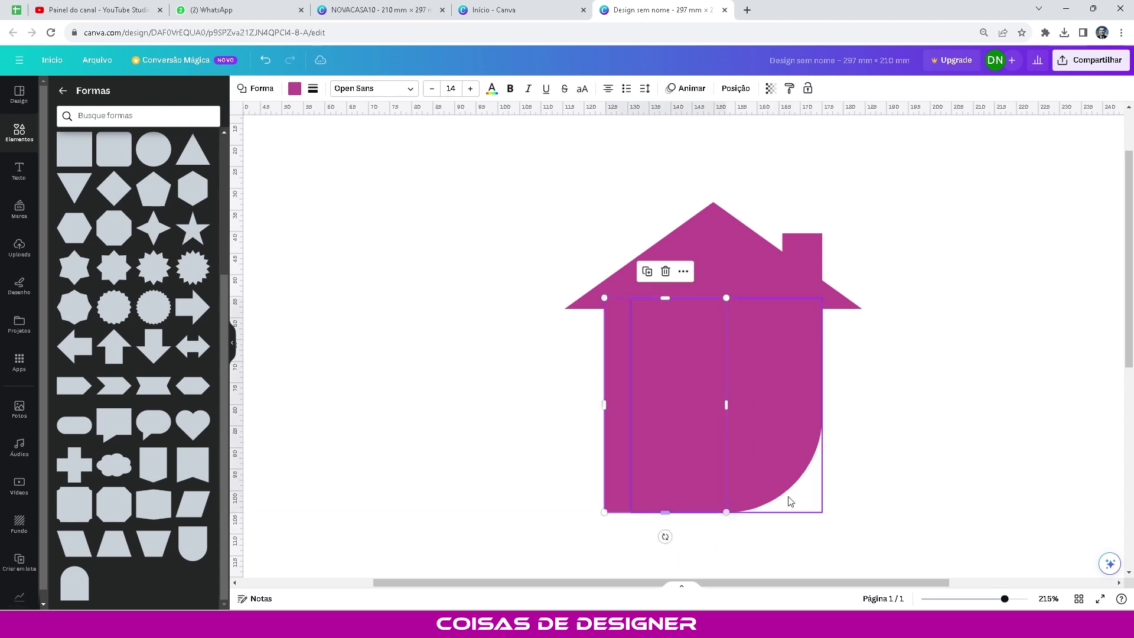
click(904, 558)
Step: Select all the house shapes and recolour them black
scroll(585, 263, down, 2)
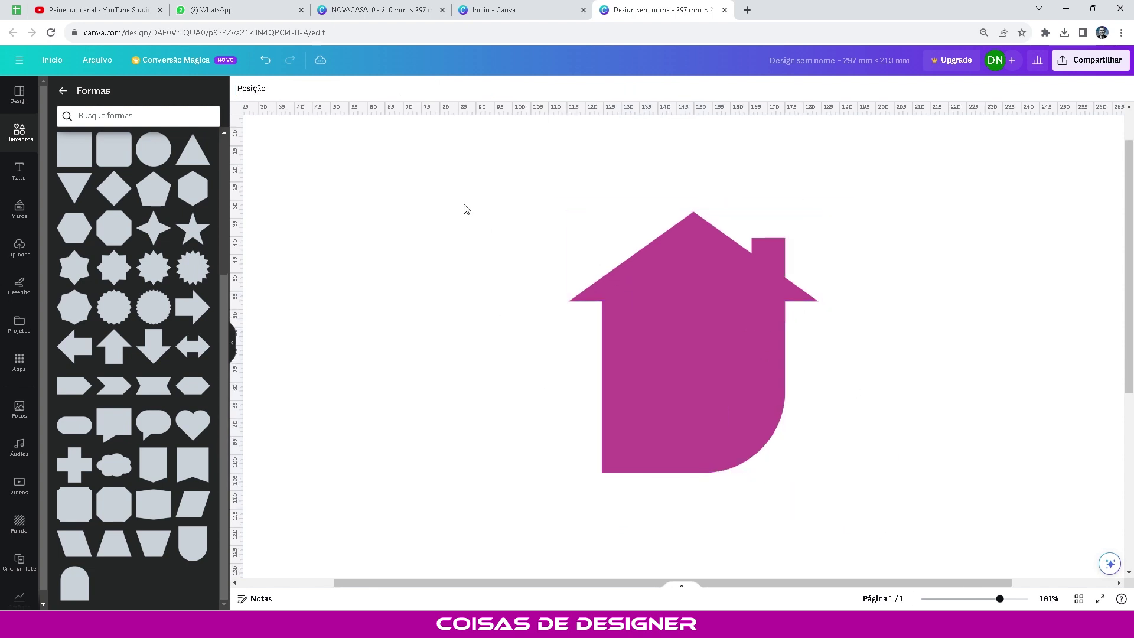
drag(499, 189, 919, 519)
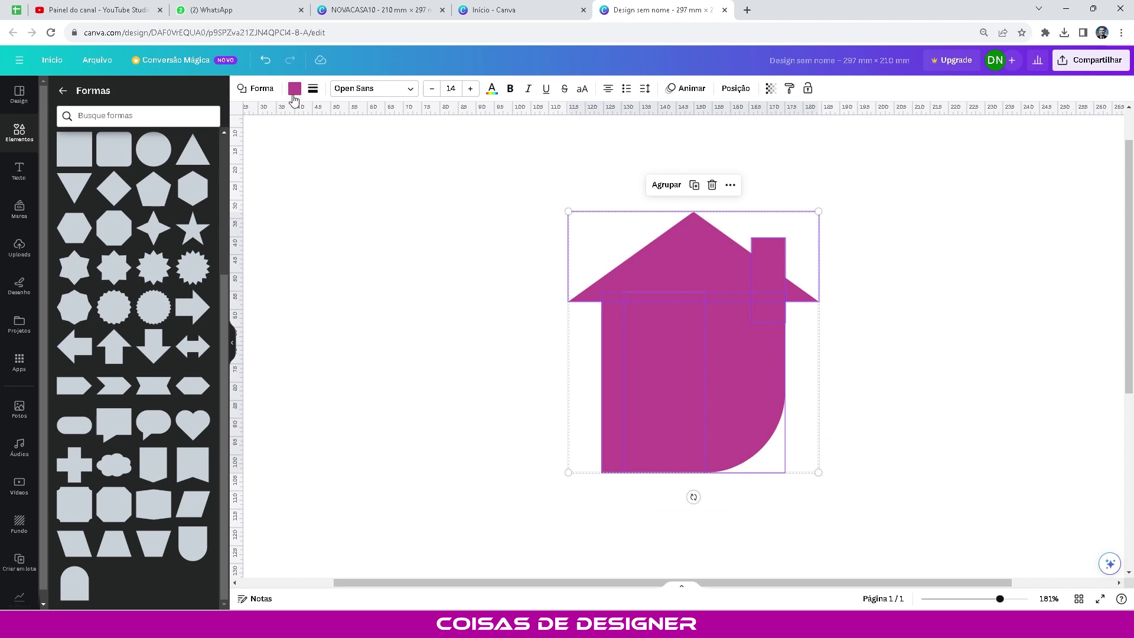
click(295, 90)
click(57, 237)
click(450, 505)
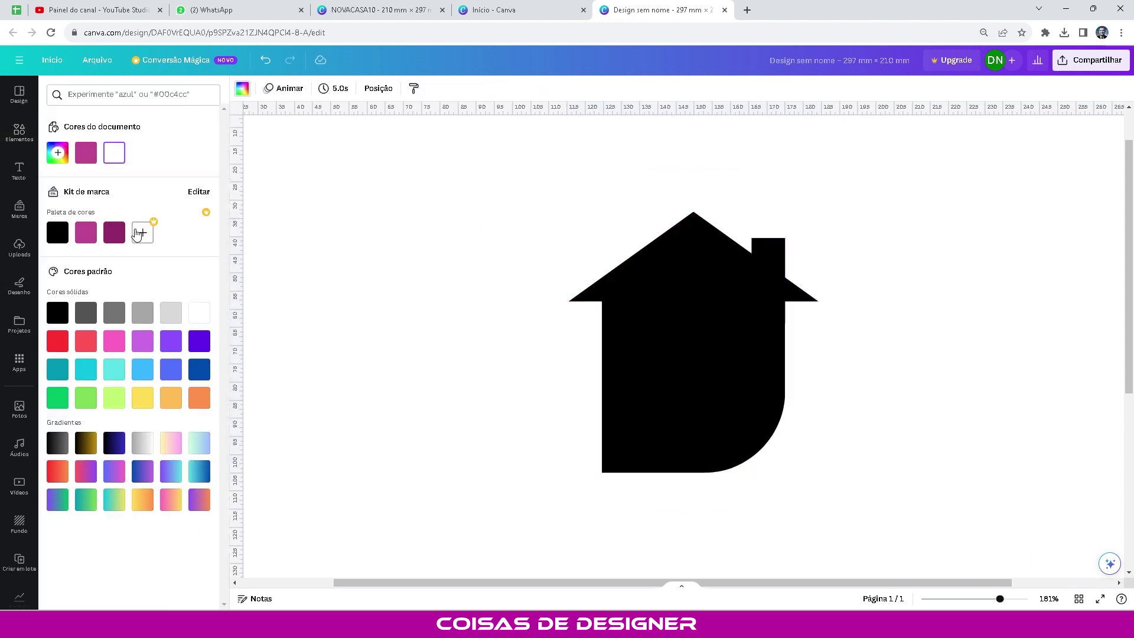
Step: Add a "$" text, enlarge it to about size 94.1 and centre it on the house body
key(t)
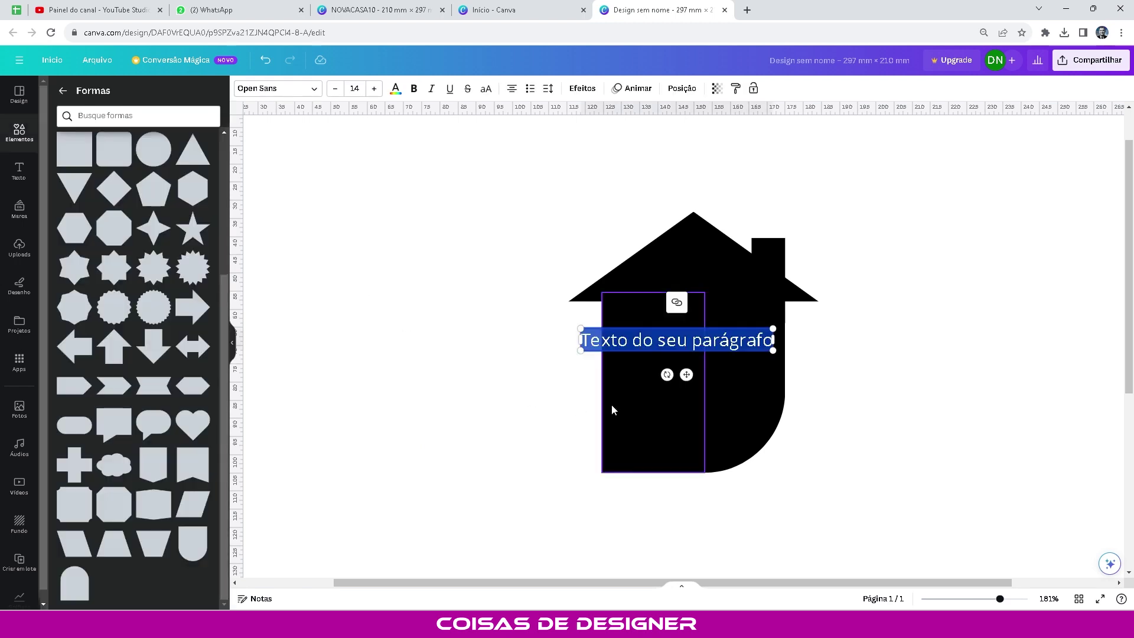
text($)
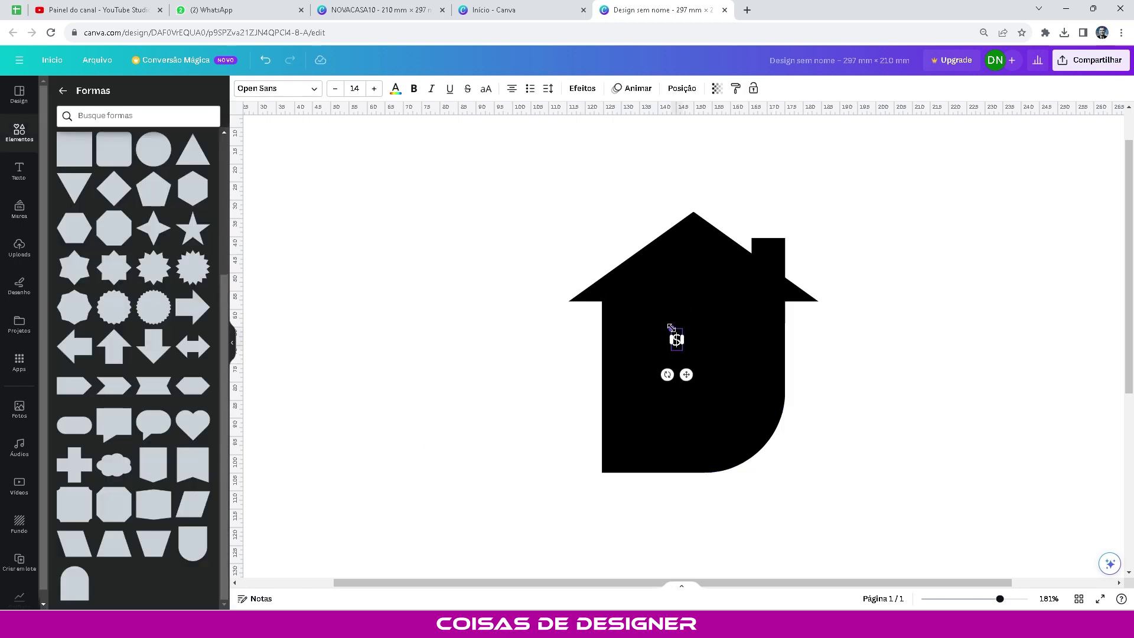
drag(672, 328, 610, 207)
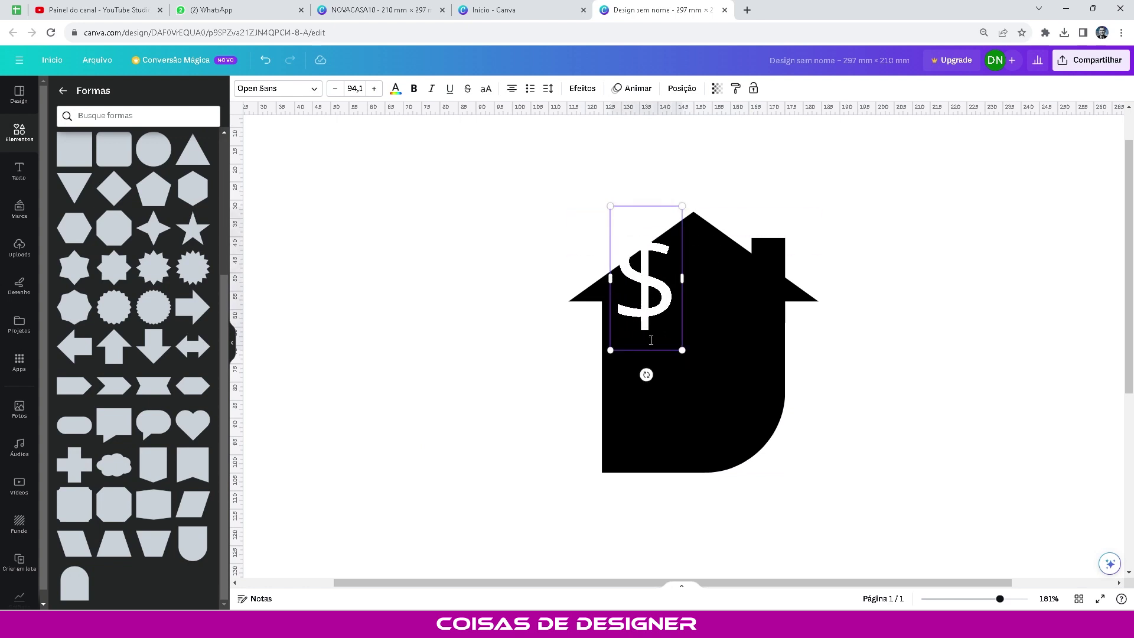
click(467, 357)
drag(661, 304, 706, 418)
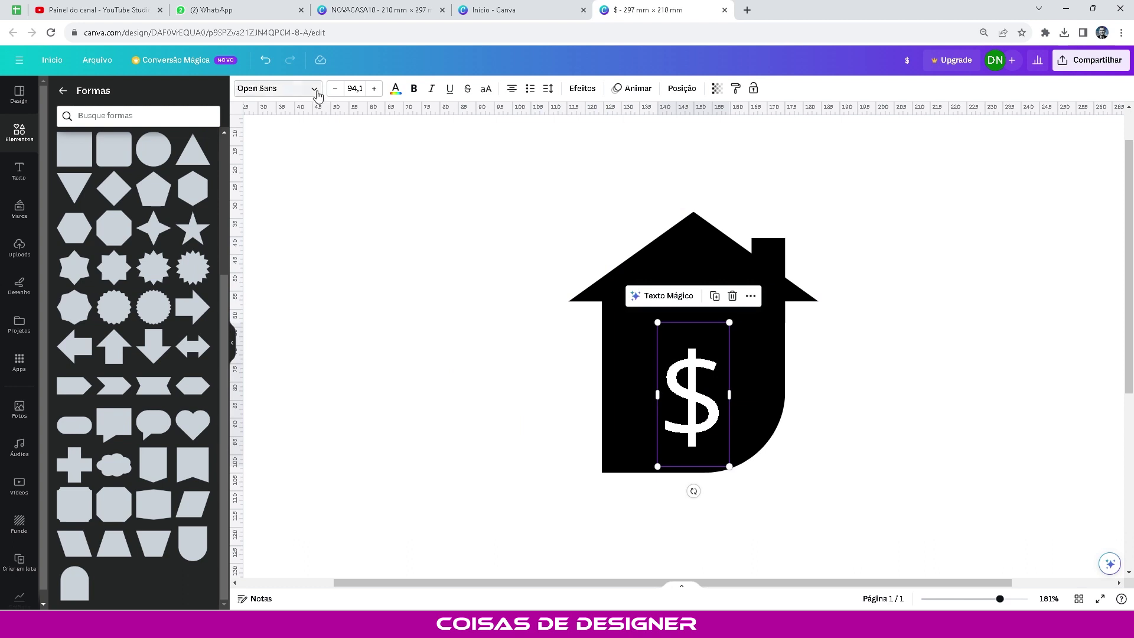
Step: Change the dollar sign's font to Montserrat in the Black weight
click(314, 90)
scroll(89, 284, down, 10)
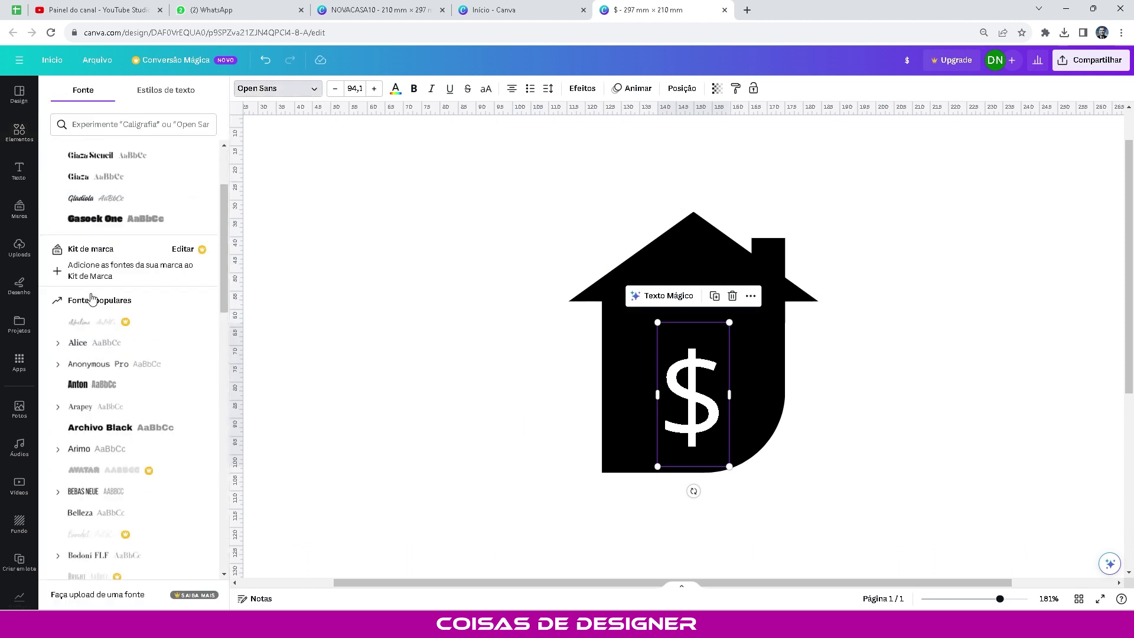
scroll(92, 298, up, 10)
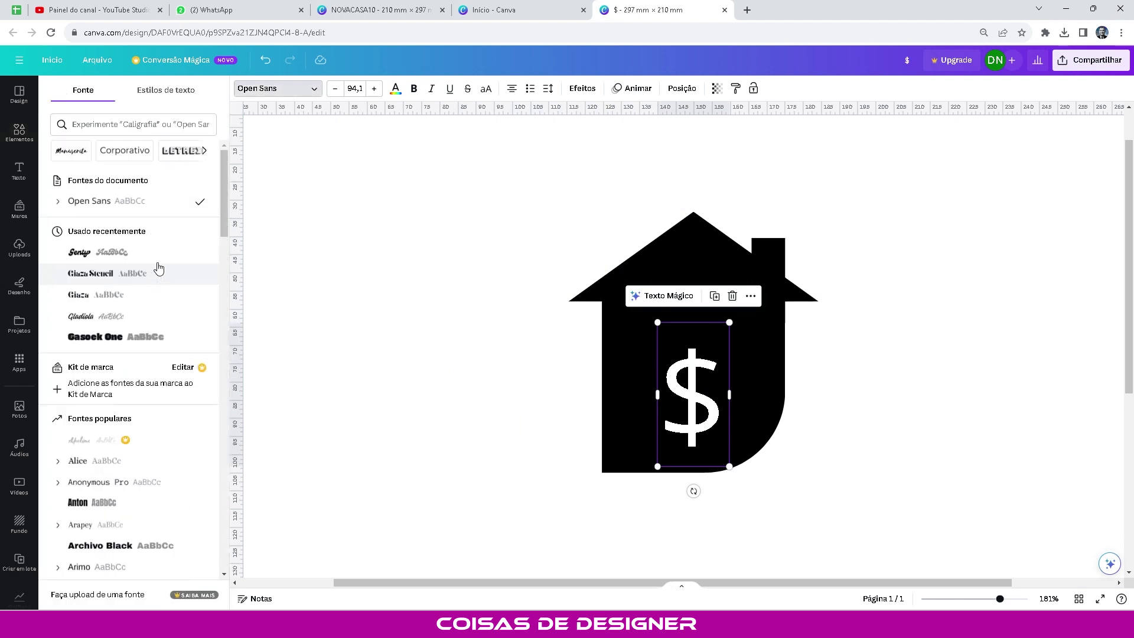
click(117, 123)
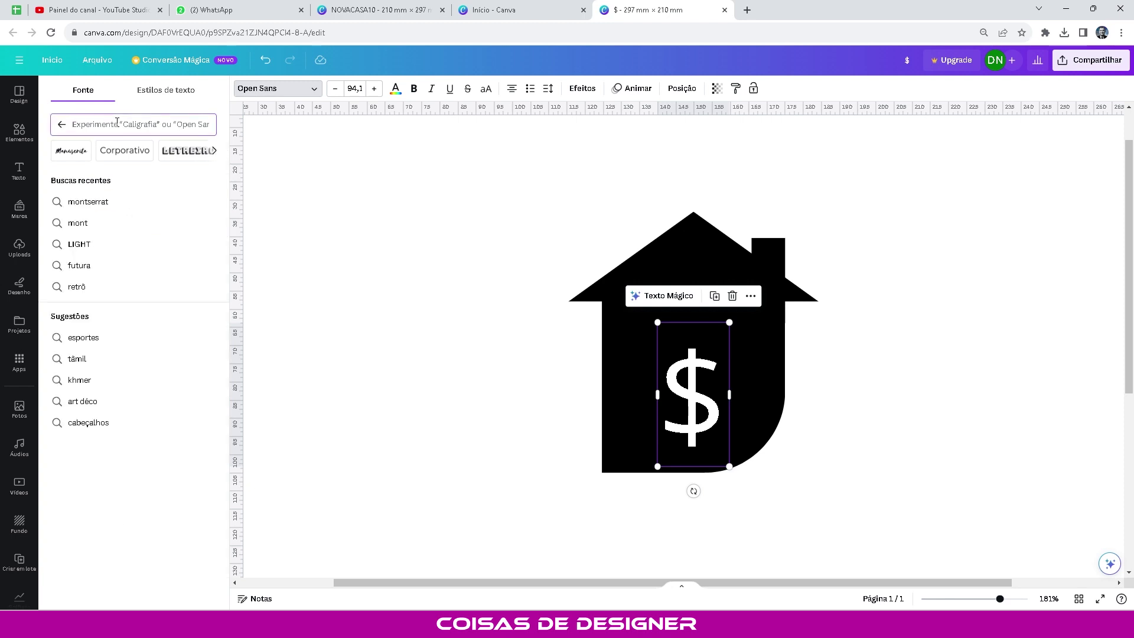
text(mo)
key(BackSpace)
key(BackSpace)
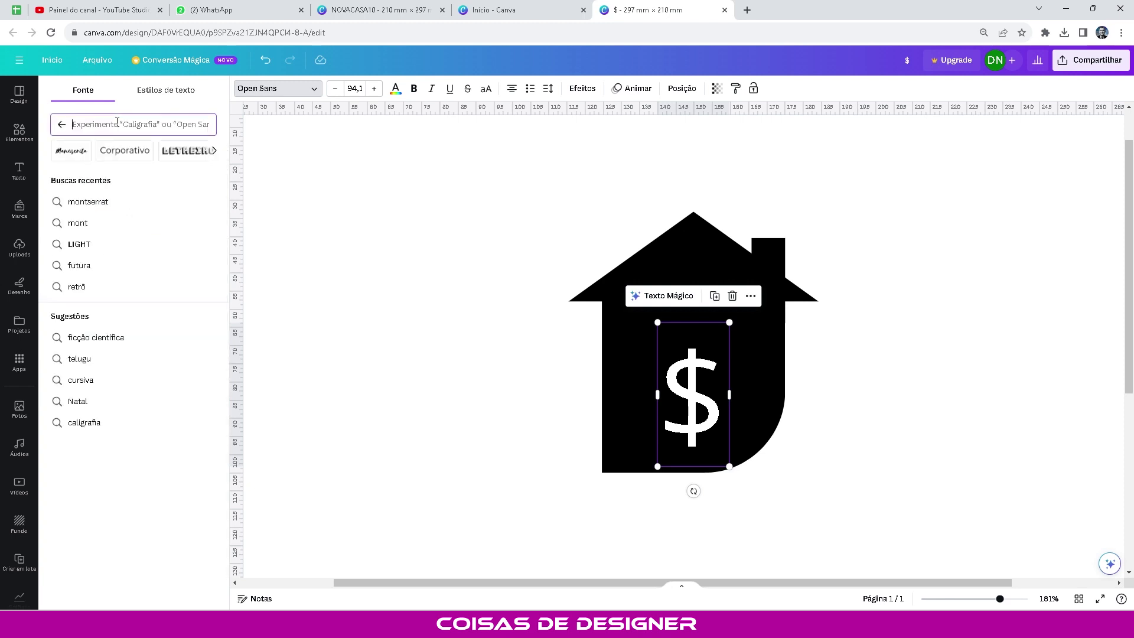
click(100, 203)
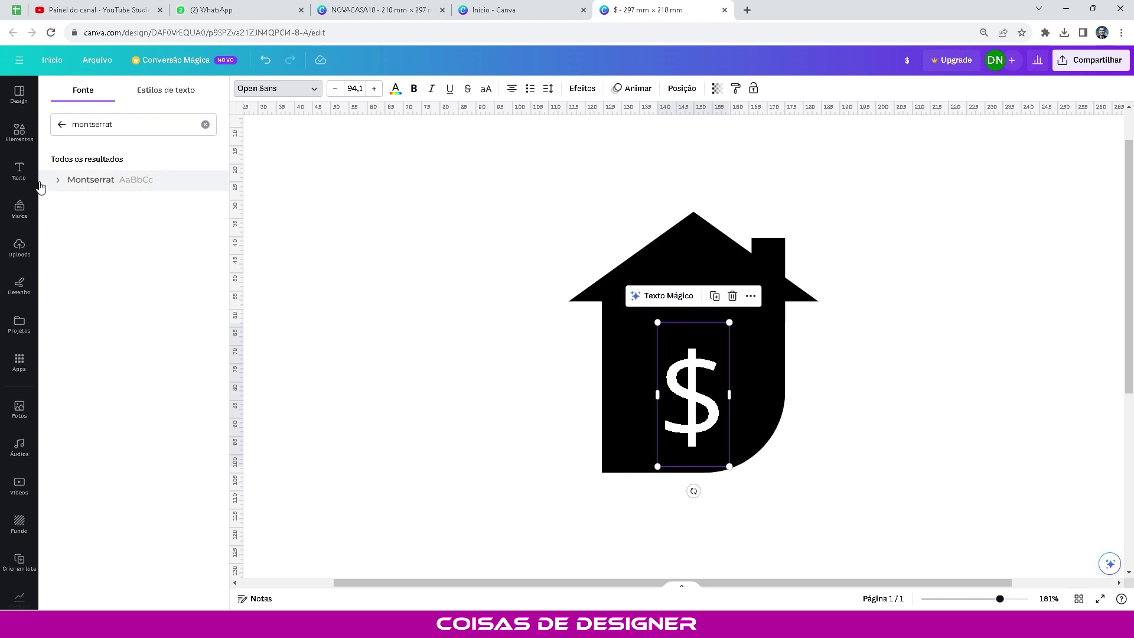
click(53, 185)
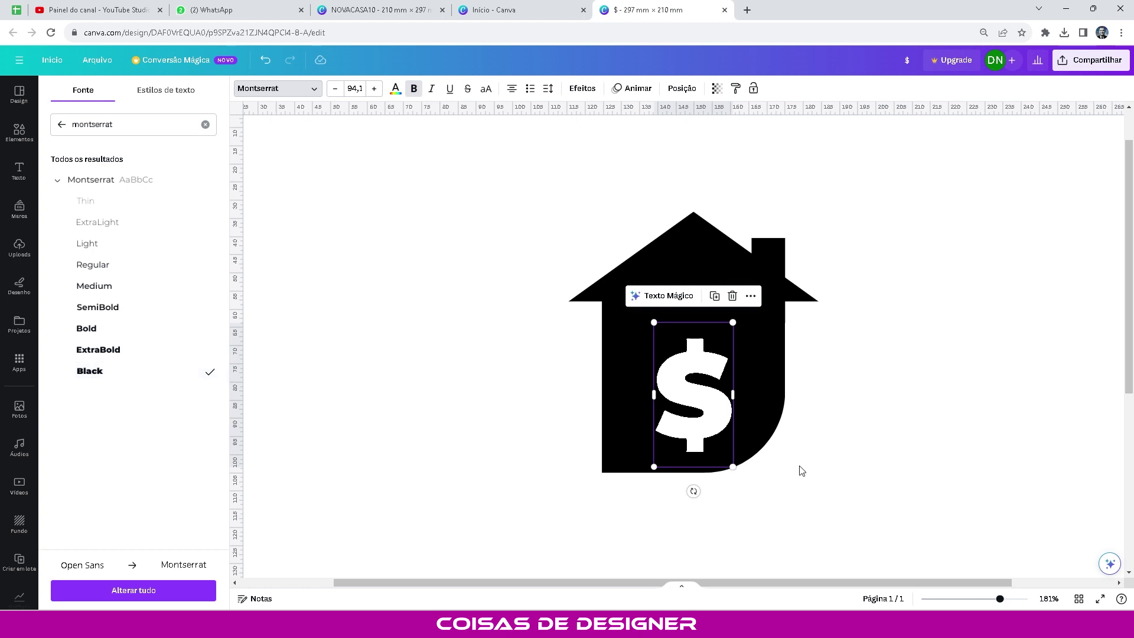
click(940, 434)
Step: Enlarge the dollar sign to about size 125 and reposition it at the horizontal centre of the page within the house
mouse_move(731, 465)
mouse_down()
mouse_move(711, 414)
mouse_move(745, 467)
mouse_move(738, 459)
mouse_up()
drag(714, 387, 718, 382)
click(628, 398)
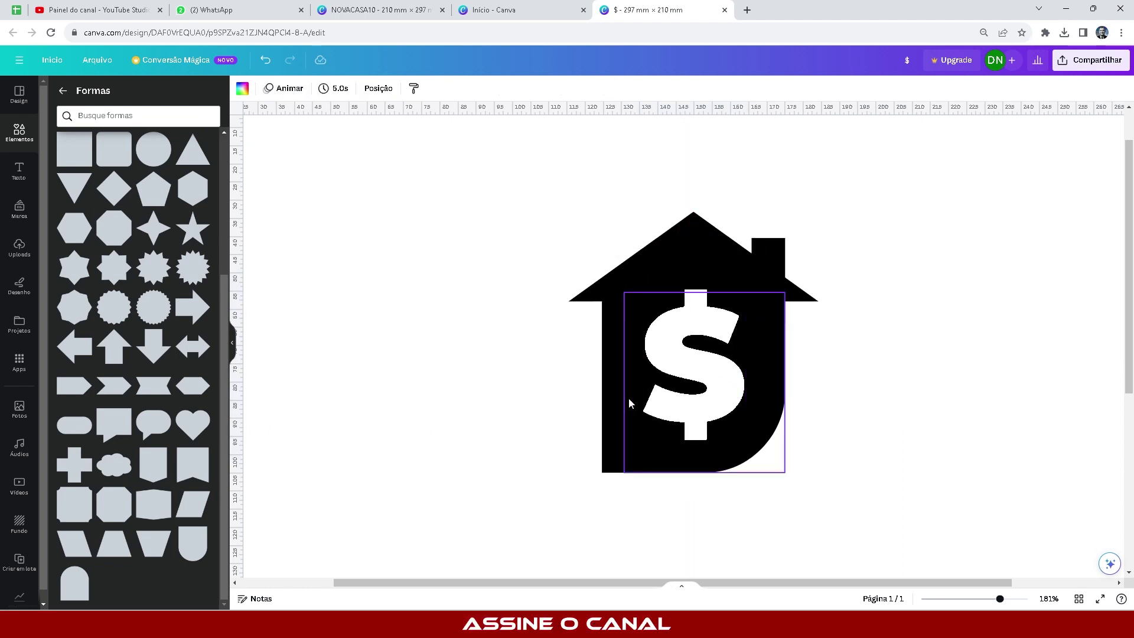
drag(737, 333, 731, 329)
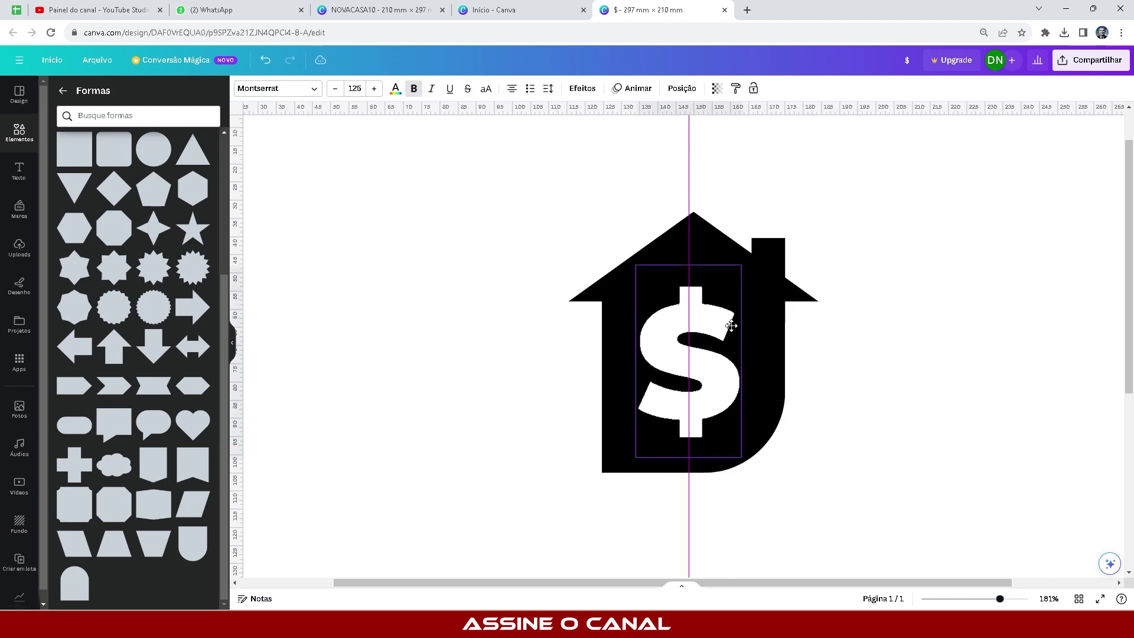
click(920, 364)
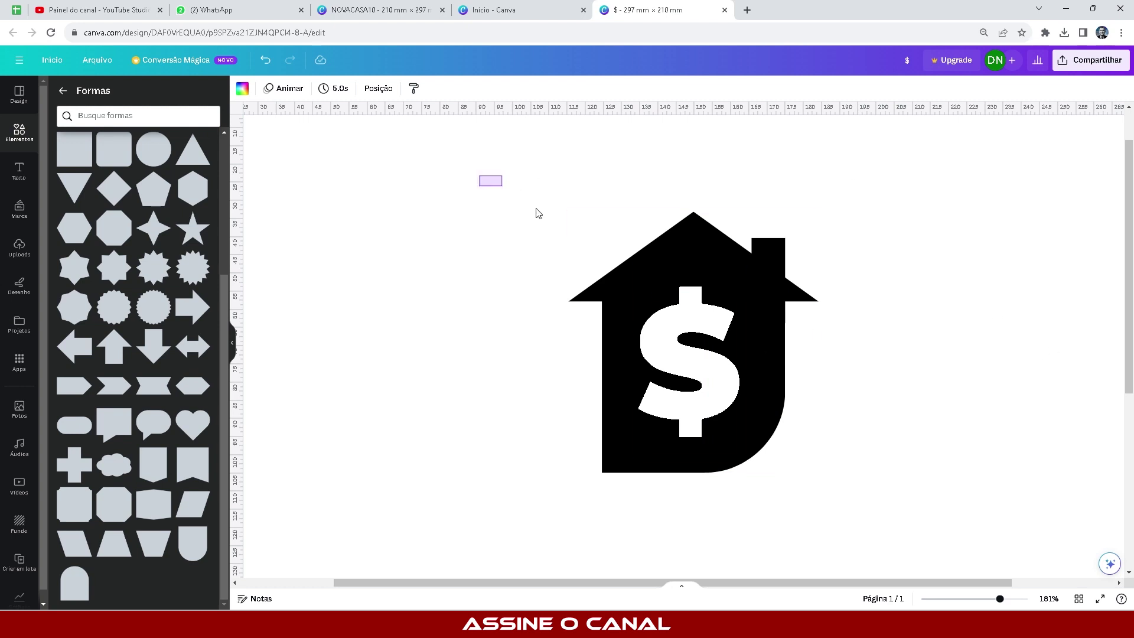
Step: Select the whole house symbol and scale it down until the dollar sign is about size 84.2, keeping it in the page's upper middle
drag(539, 213, 742, 395)
mouse_move(692, 332)
mouse_down()
mouse_move(720, 322)
mouse_move(703, 325)
mouse_up()
click(843, 430)
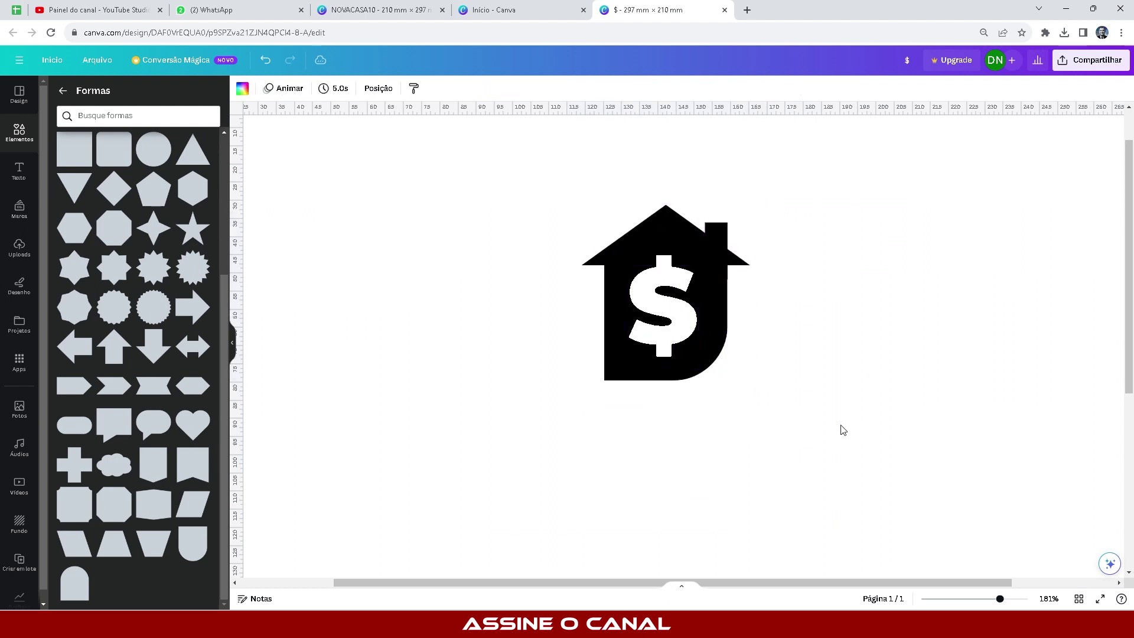
Step: Fill the page background with the turquoise-to-dark-blue gradient in the radial style
scroll(715, 286, down, 3)
scroll(732, 264, up, 2)
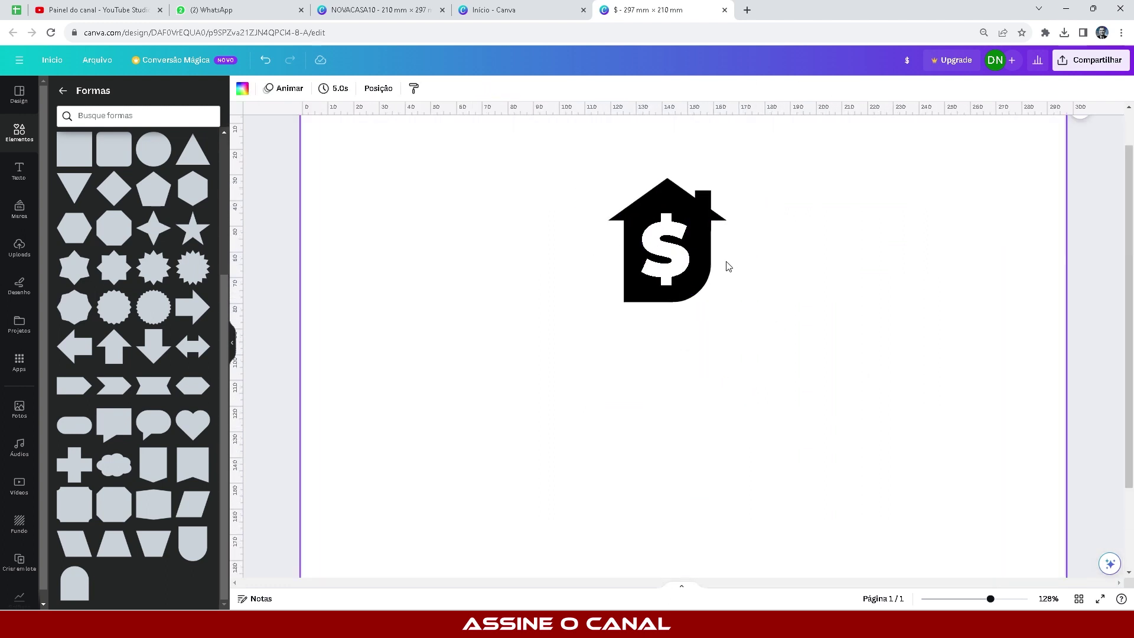
scroll(729, 266, down, 1)
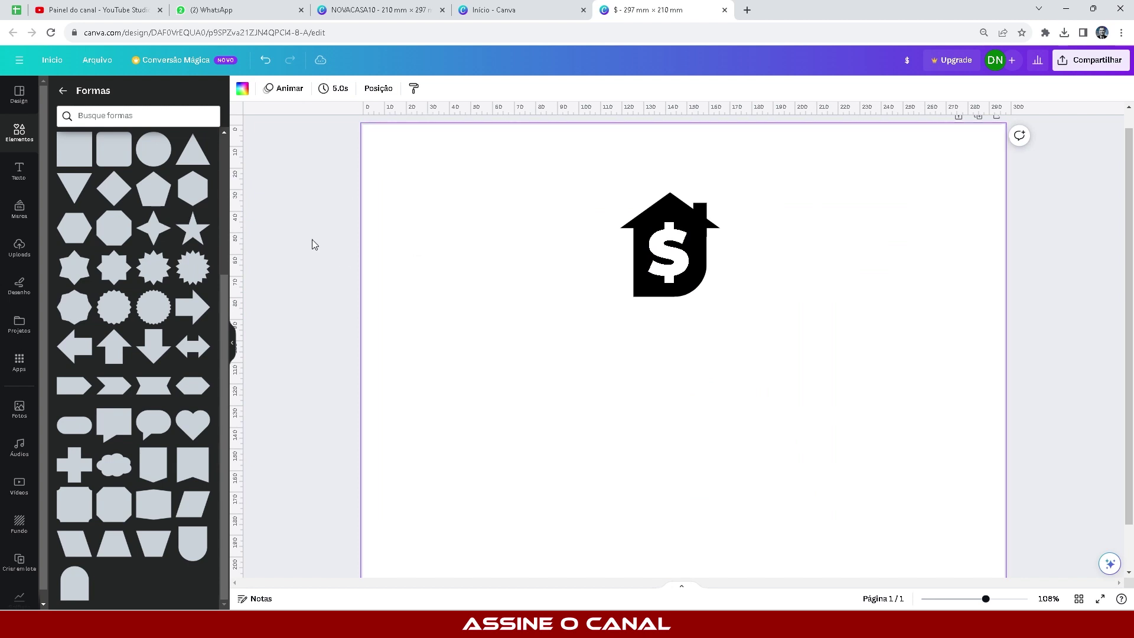
click(242, 89)
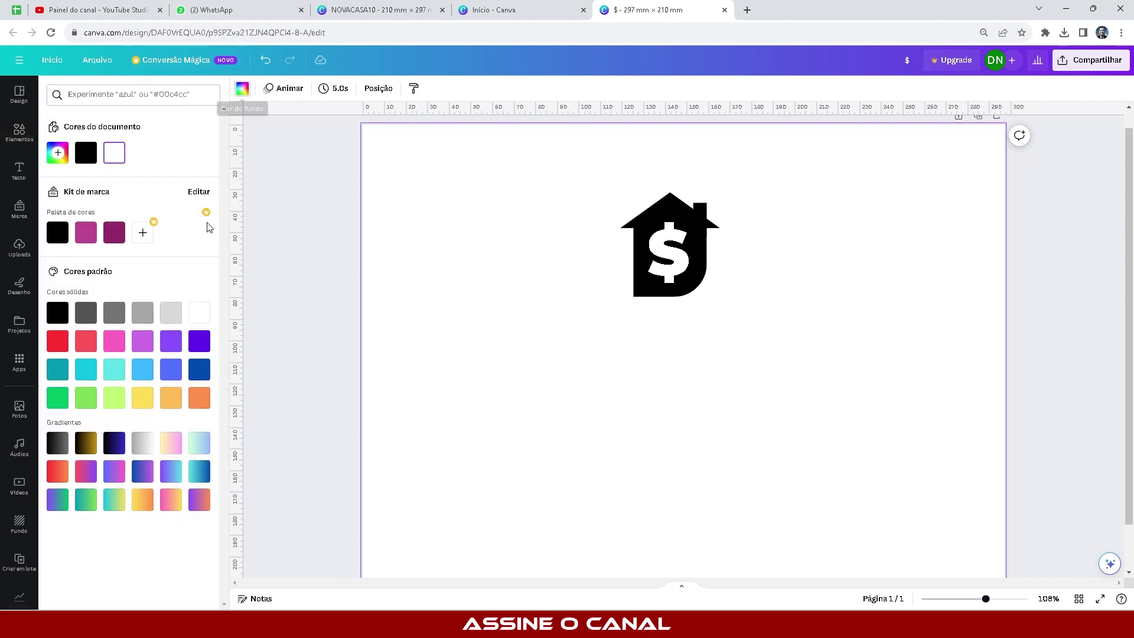
click(192, 477)
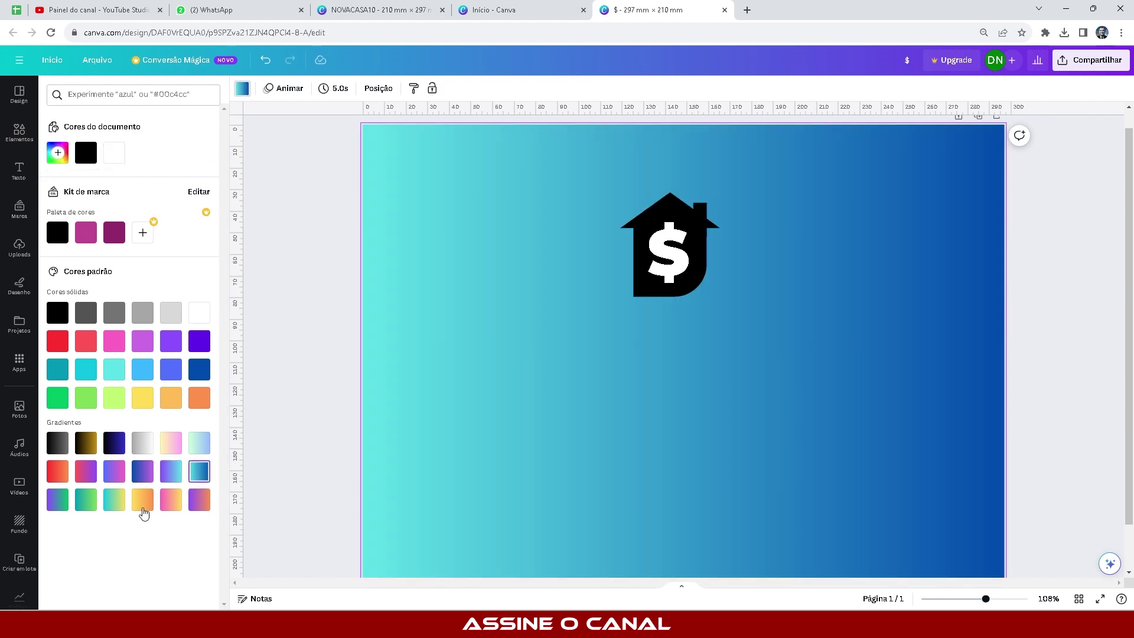
click(281, 220)
click(243, 90)
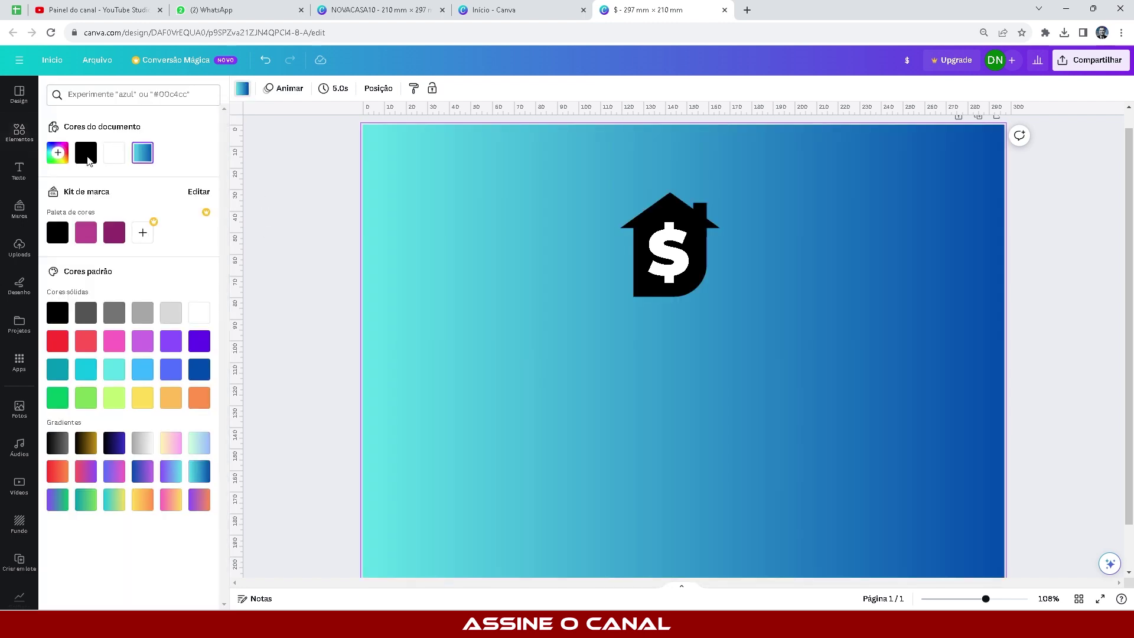
click(142, 152)
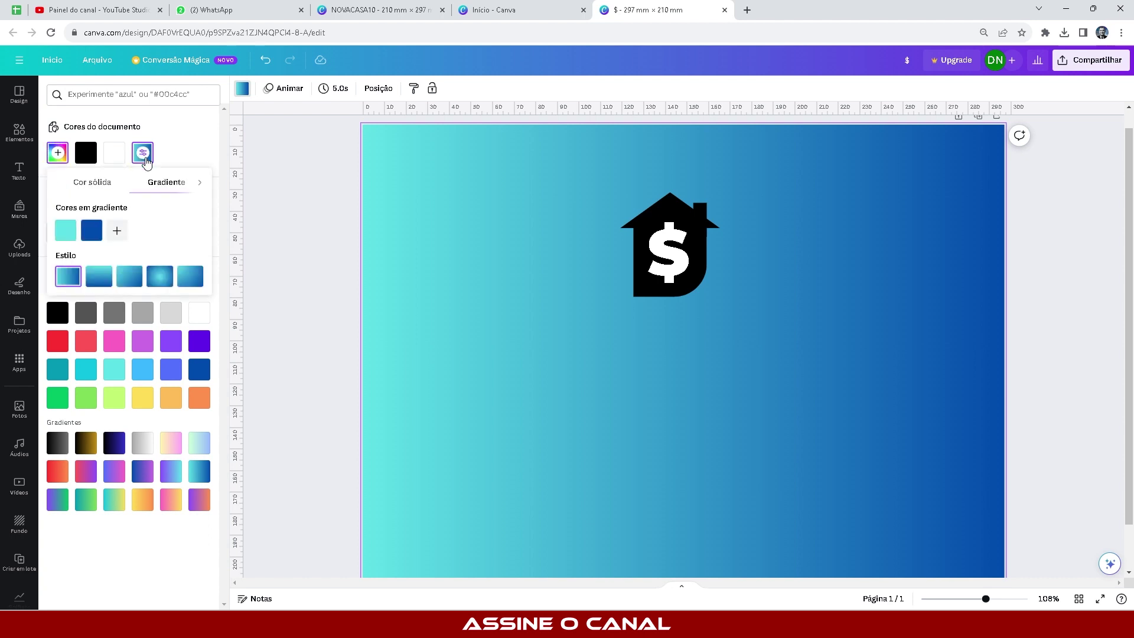
click(157, 286)
click(348, 341)
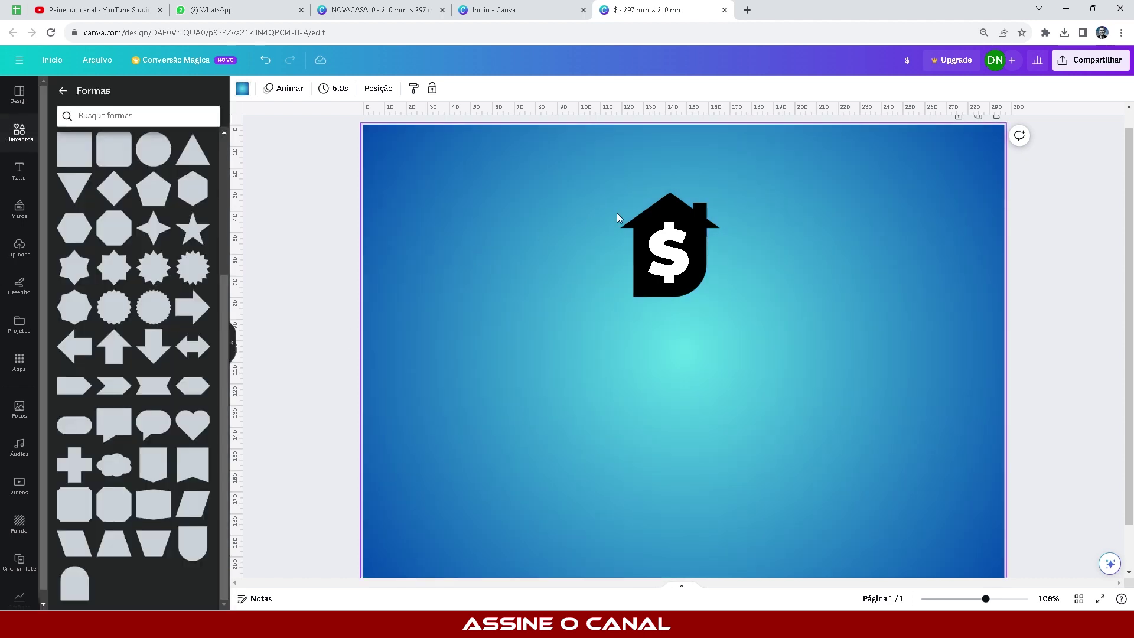
Step: Select all the symbol's parts and recolour the house shapes white
click(685, 219)
drag(307, 149, 750, 328)
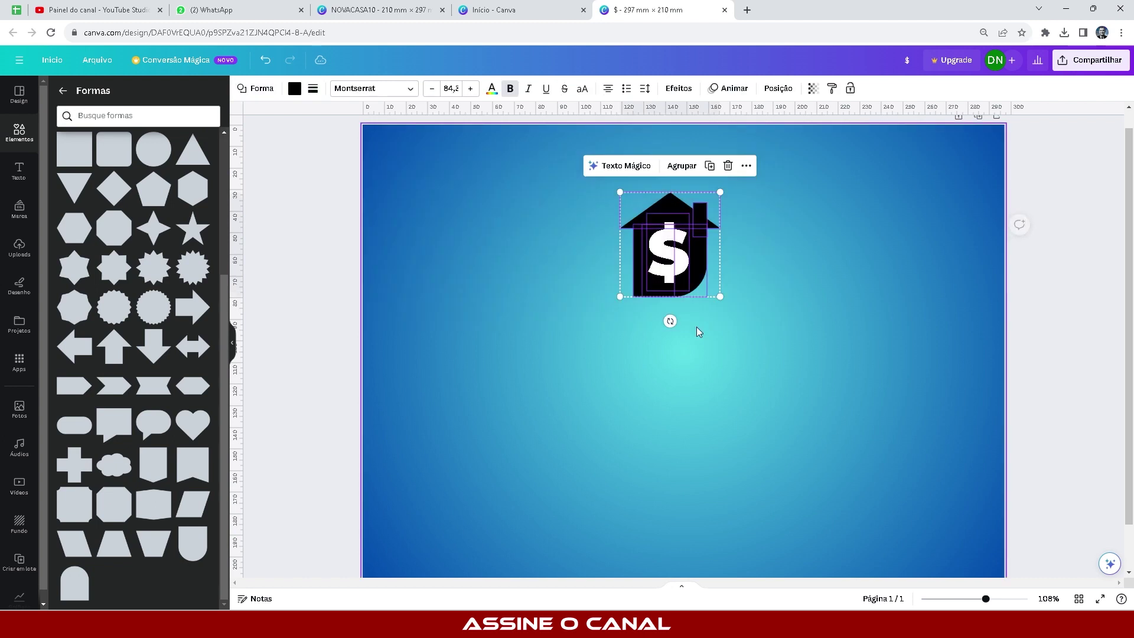
click(295, 90)
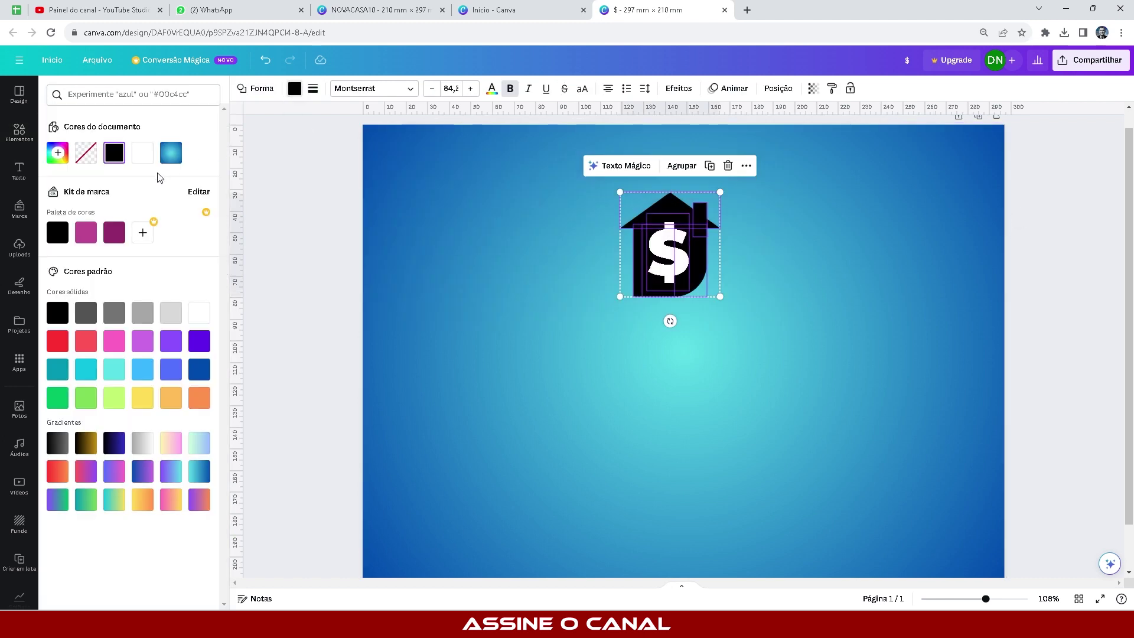
click(142, 155)
key(Escape)
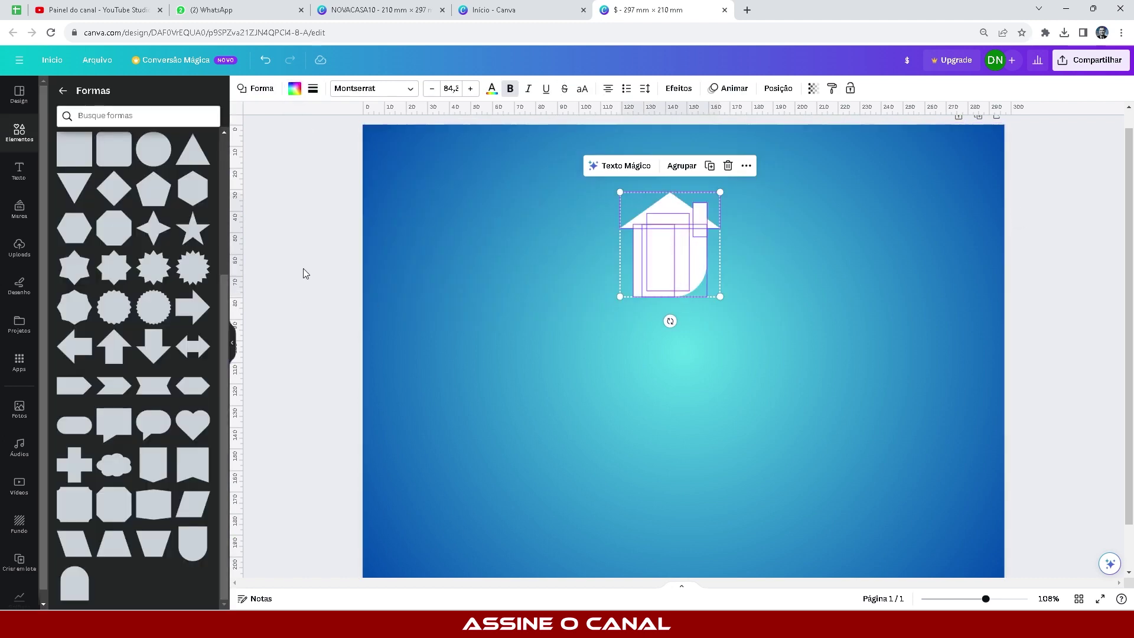
click(392, 286)
Step: Recolour the dollar sign in the custom dark orange #EA762E
click(683, 272)
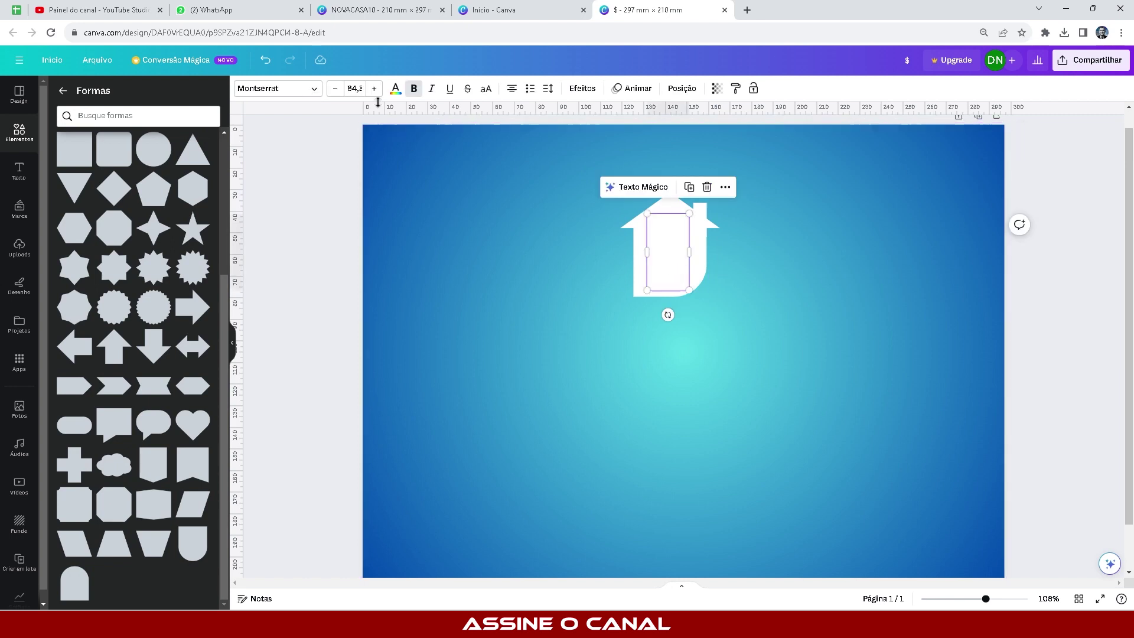
click(395, 90)
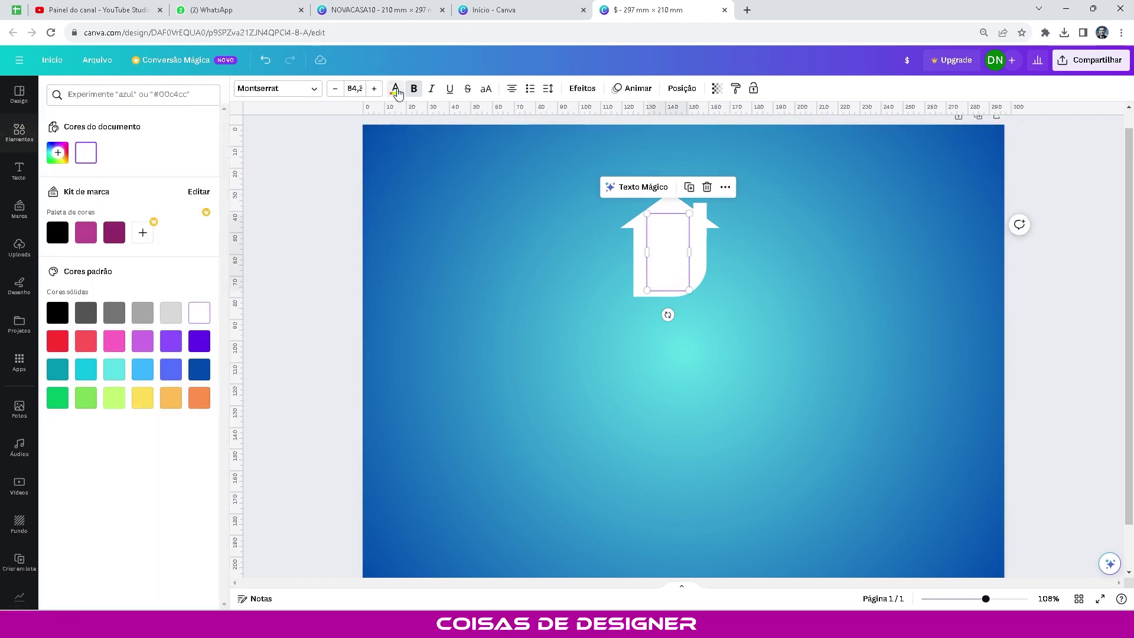
click(203, 400)
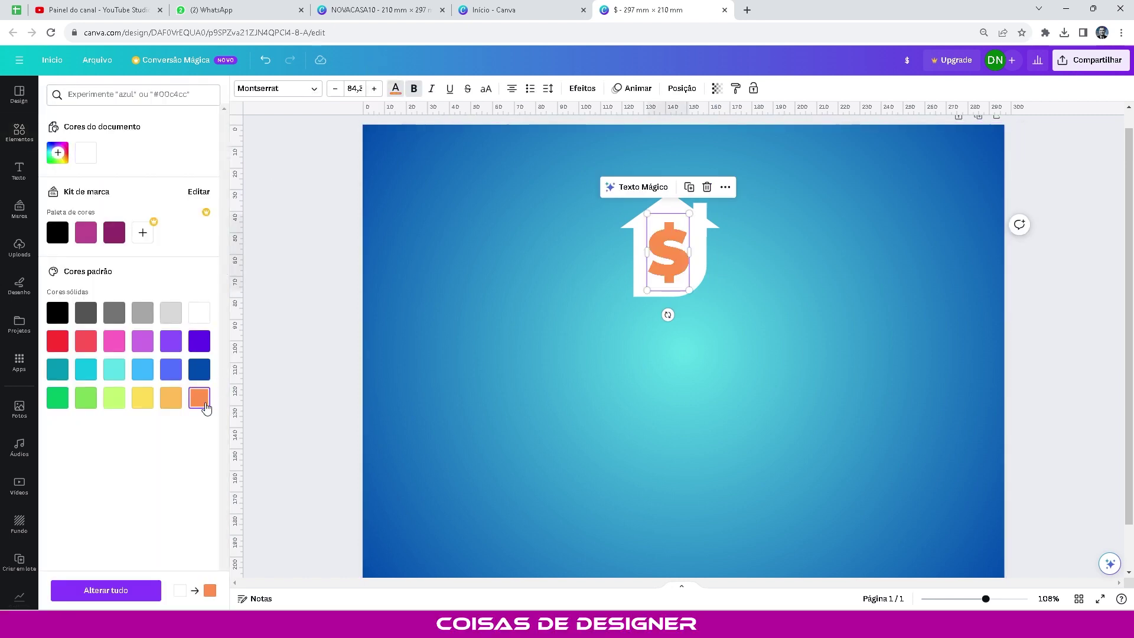
click(57, 153)
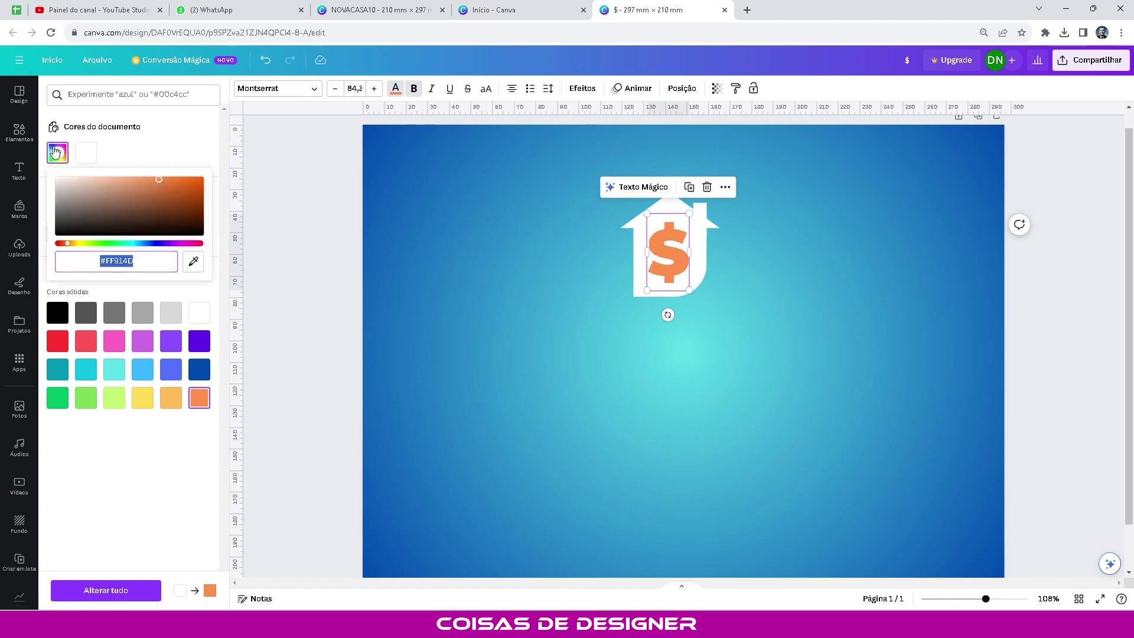
mouse_move(180, 188)
mouse_down()
mouse_move(195, 185)
mouse_move(181, 190)
mouse_up()
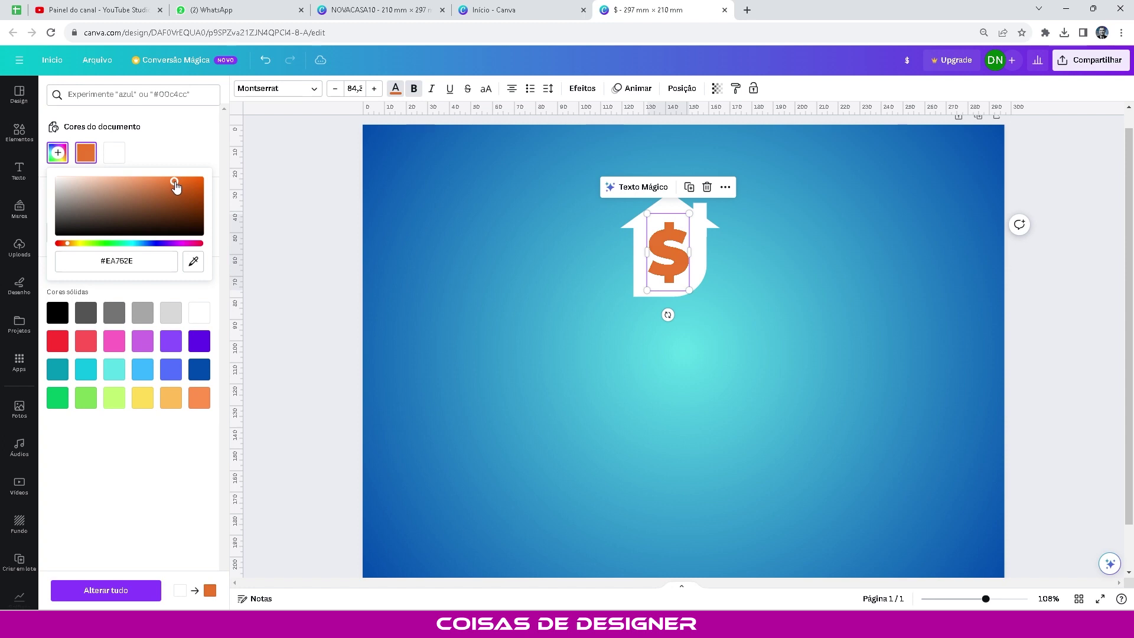
click(297, 220)
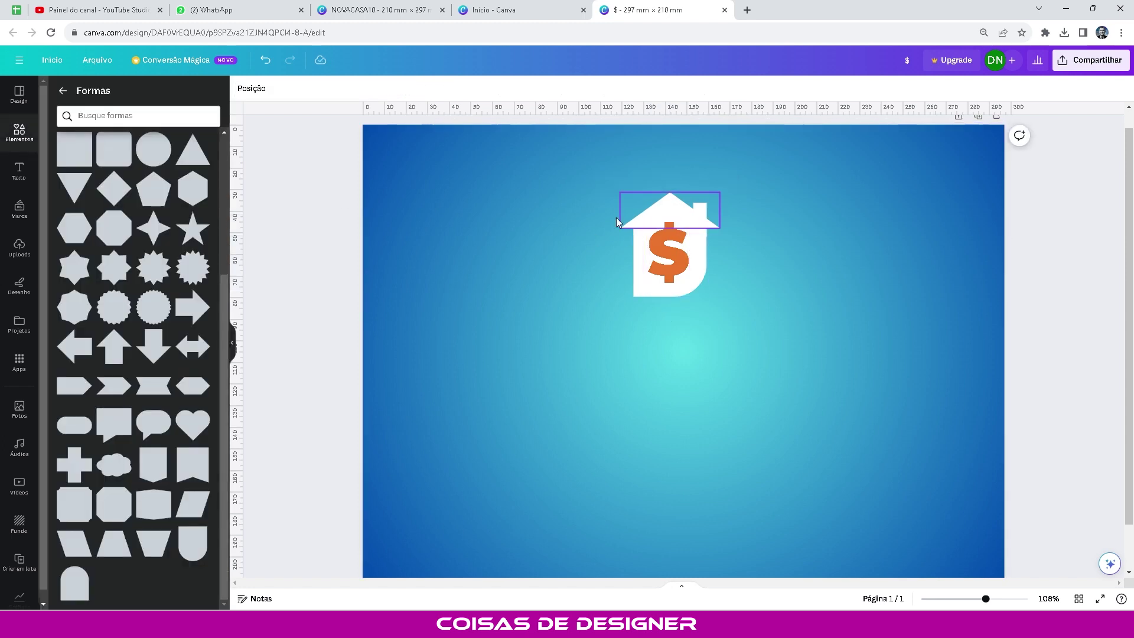
Step: Group the white house shapes together, leaving the dollar sign out of the group
drag(343, 175, 760, 339)
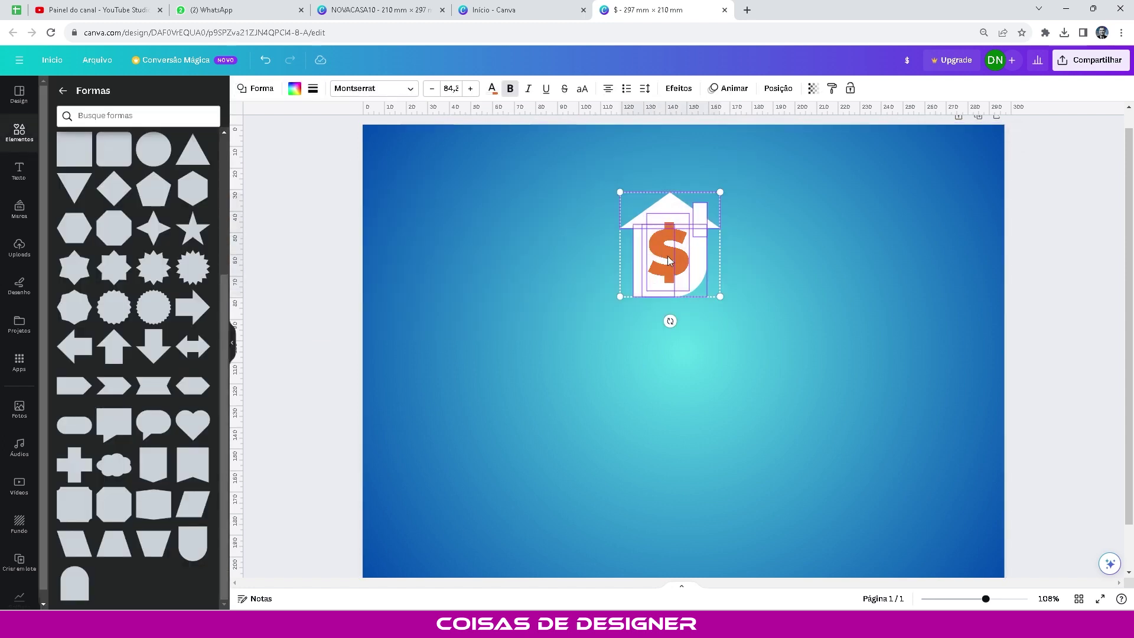
shift+click(667, 253)
drag(675, 208, 558, 177)
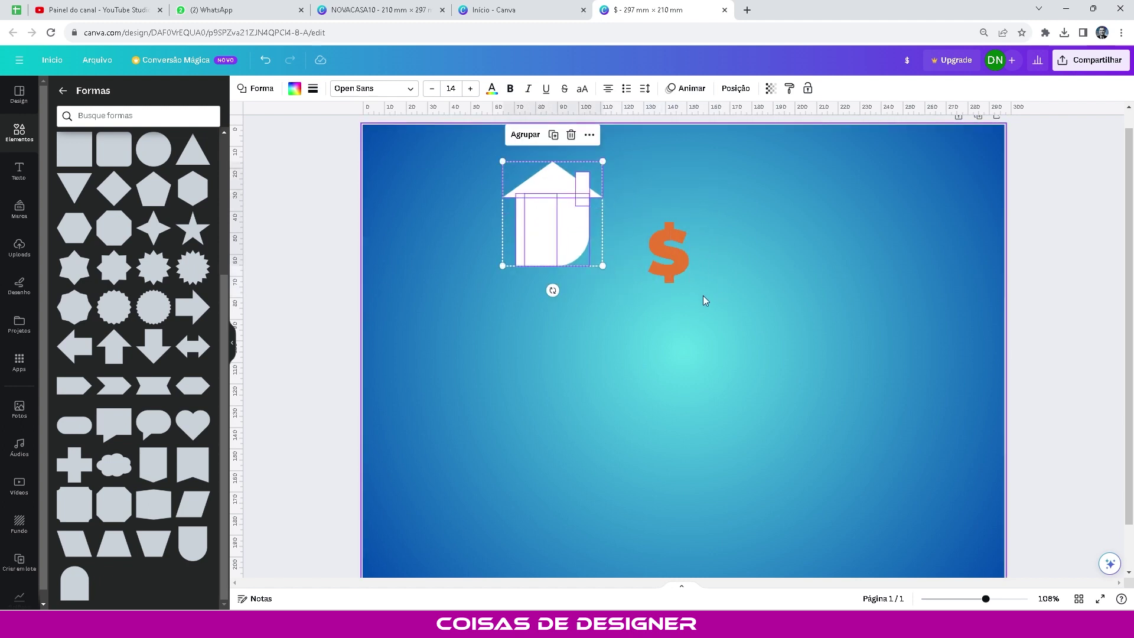
key(ctrl+z)
key(ctrl+g)
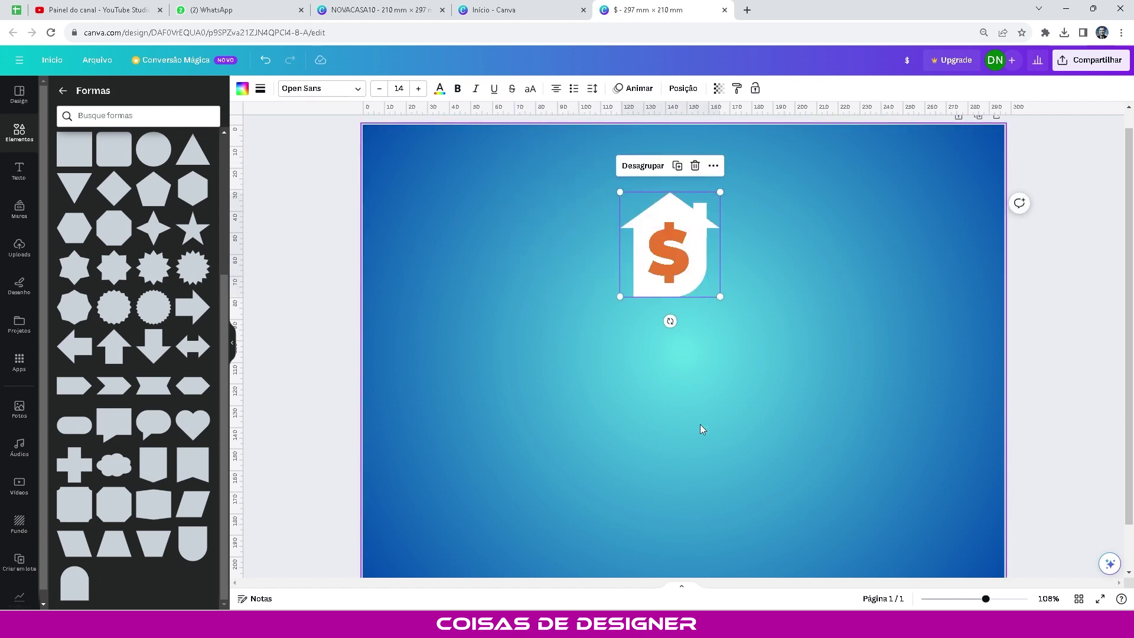
Step: Try moving the grouped house away from the dollar sign, and undo the move
click(347, 226)
click(673, 205)
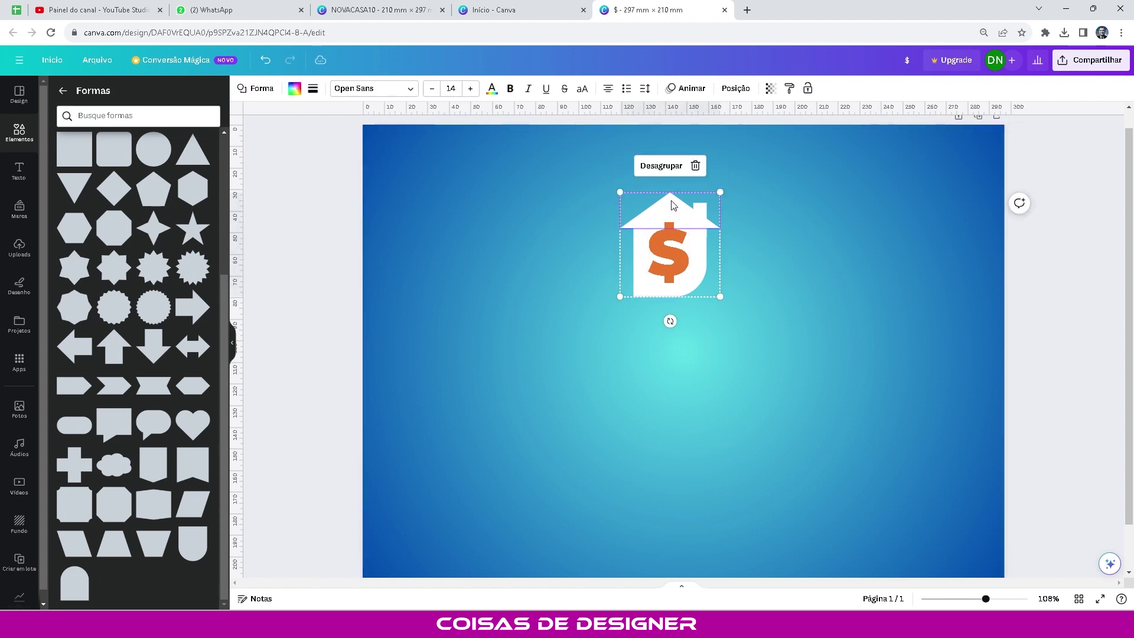
drag(673, 206, 827, 207)
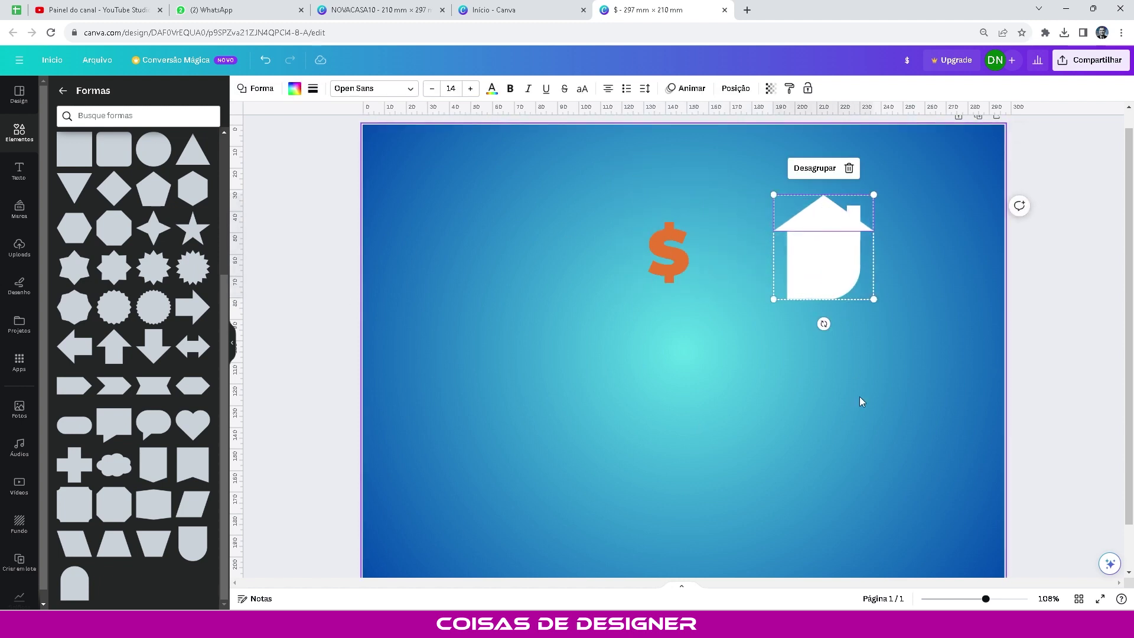
key(ctrl+z)
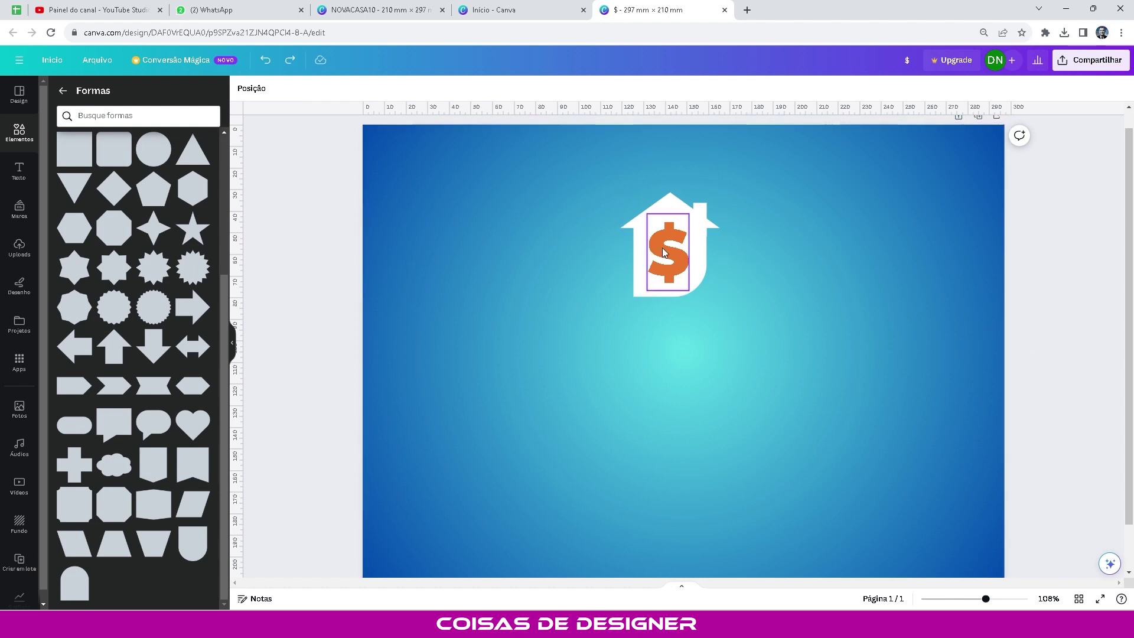
Step: Place a white copy of the dollar sign below the house and change its text to "CASA"
drag(676, 261, 672, 379)
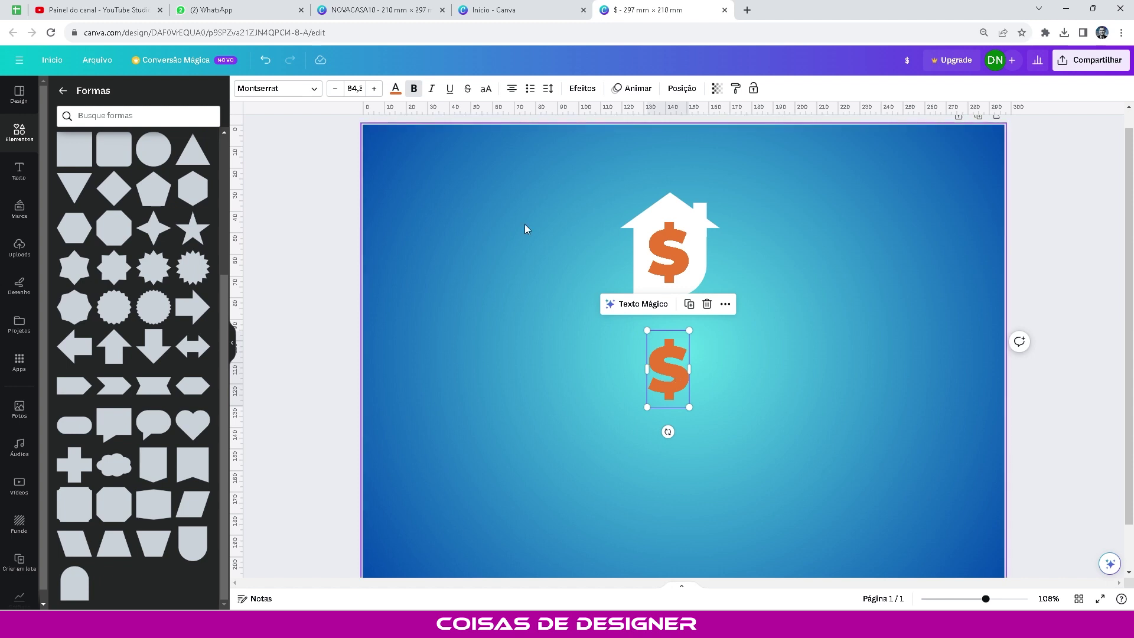
click(396, 98)
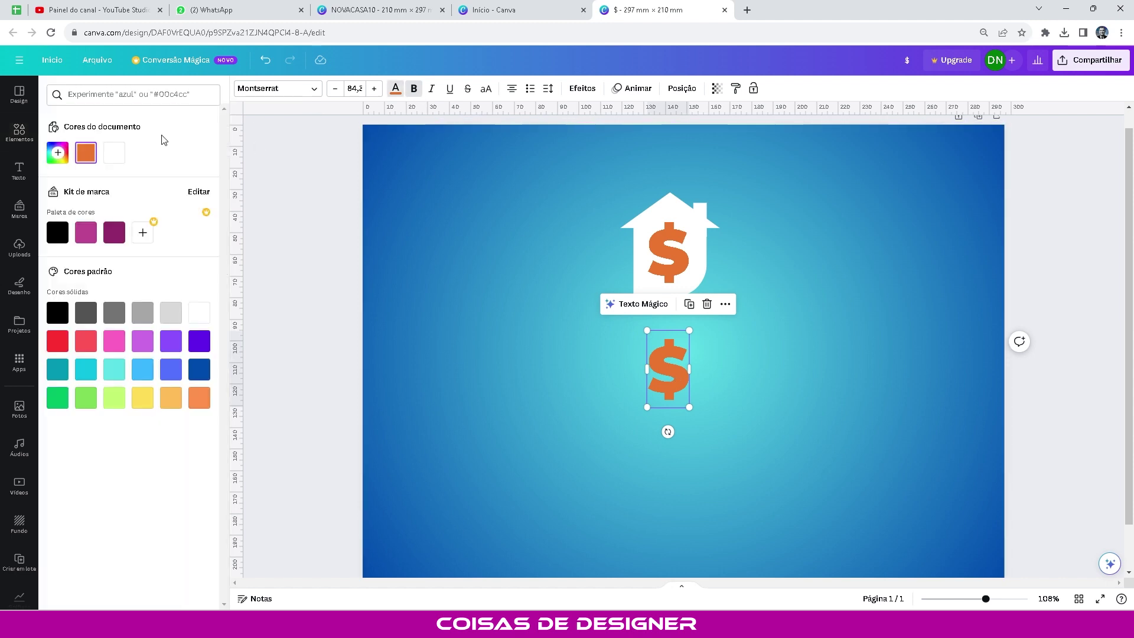
click(114, 153)
double_click(676, 369)
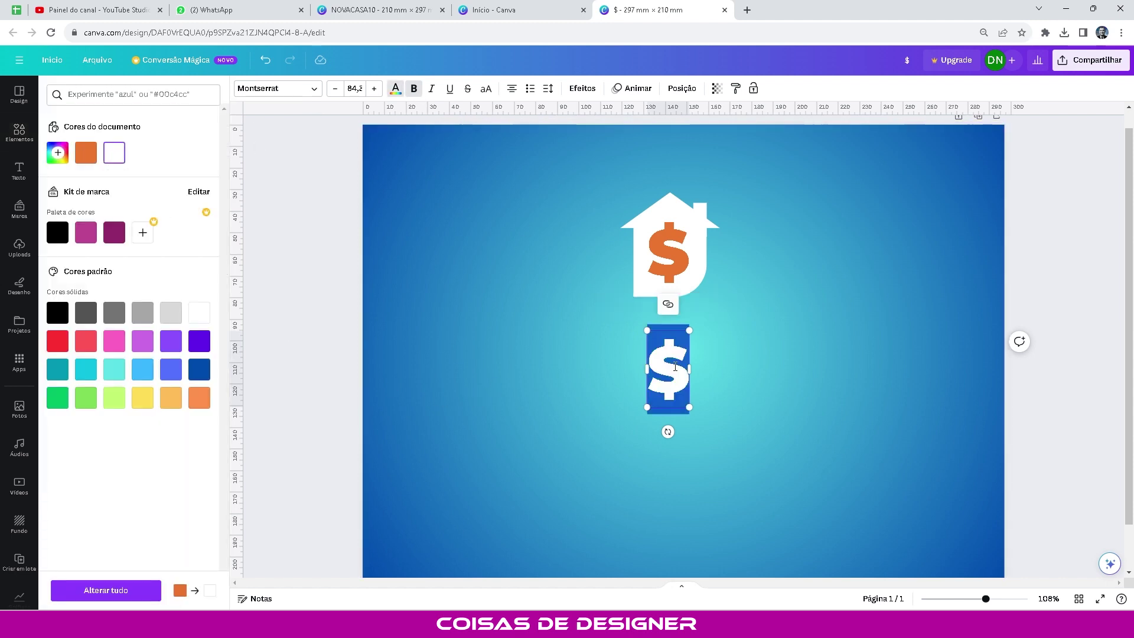
text(CASA)
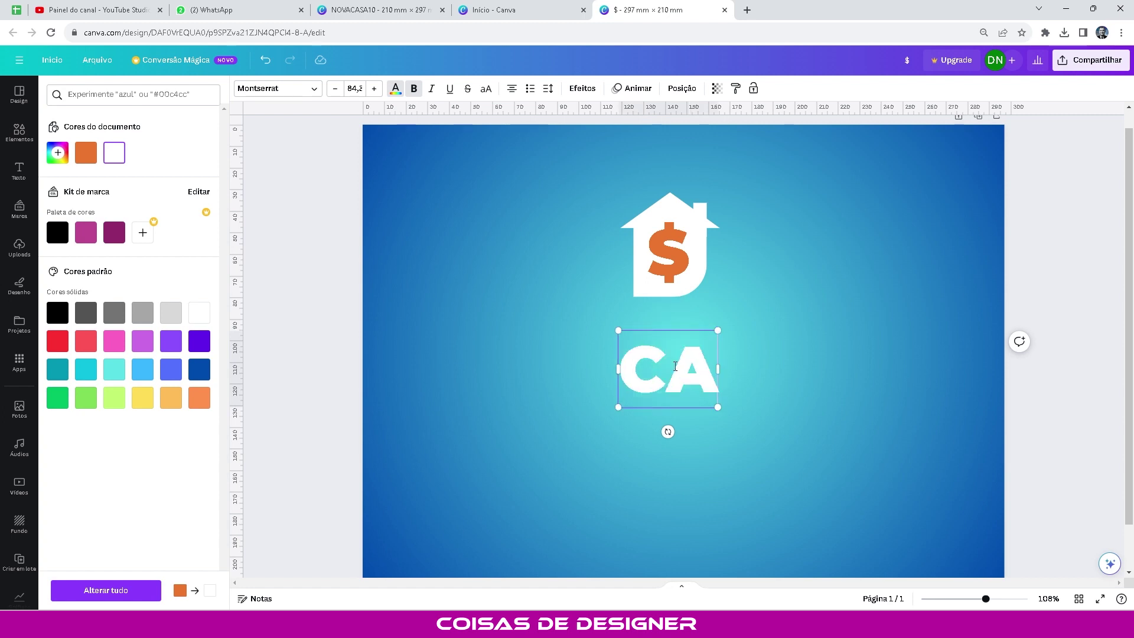
click(716, 486)
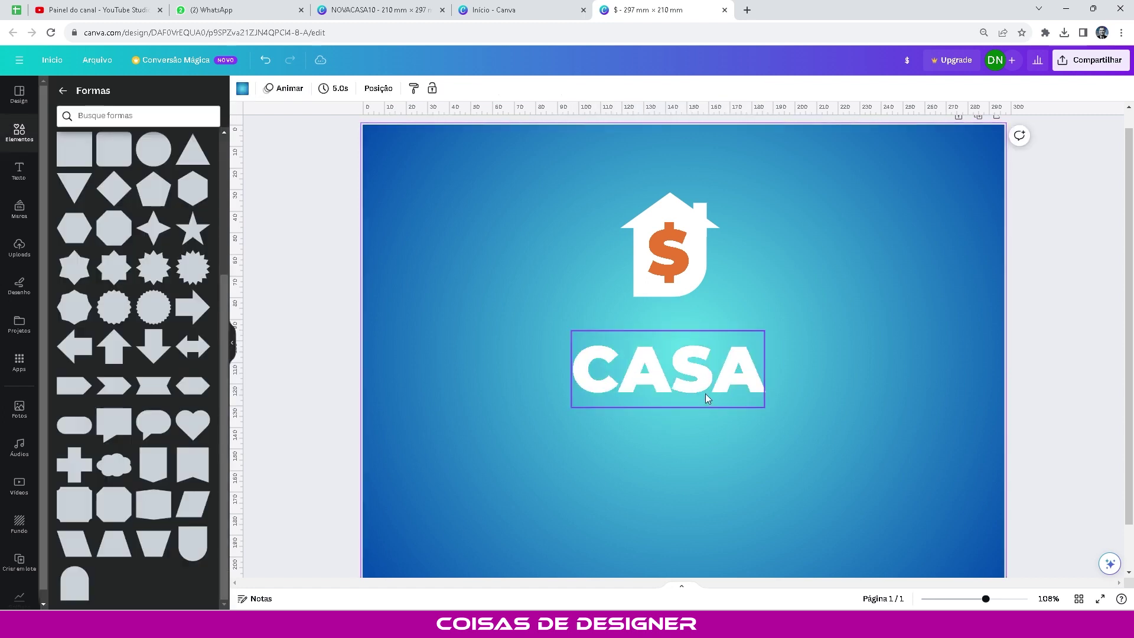
Step: Duplicate the "CASA" text below itself, shrink the copy to about size 47.3 and change its text to "SHOP"
drag(706, 394, 705, 427)
key(ctrl+z)
key(ctrl+d)
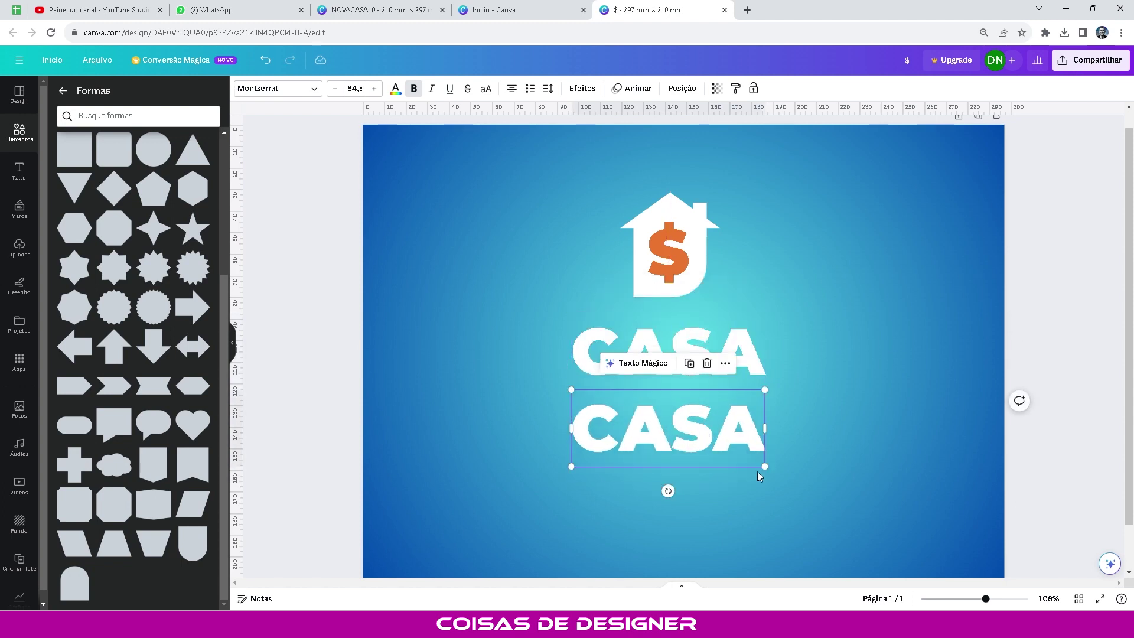
drag(765, 467, 679, 433)
double_click(667, 424)
key(BackSpace)
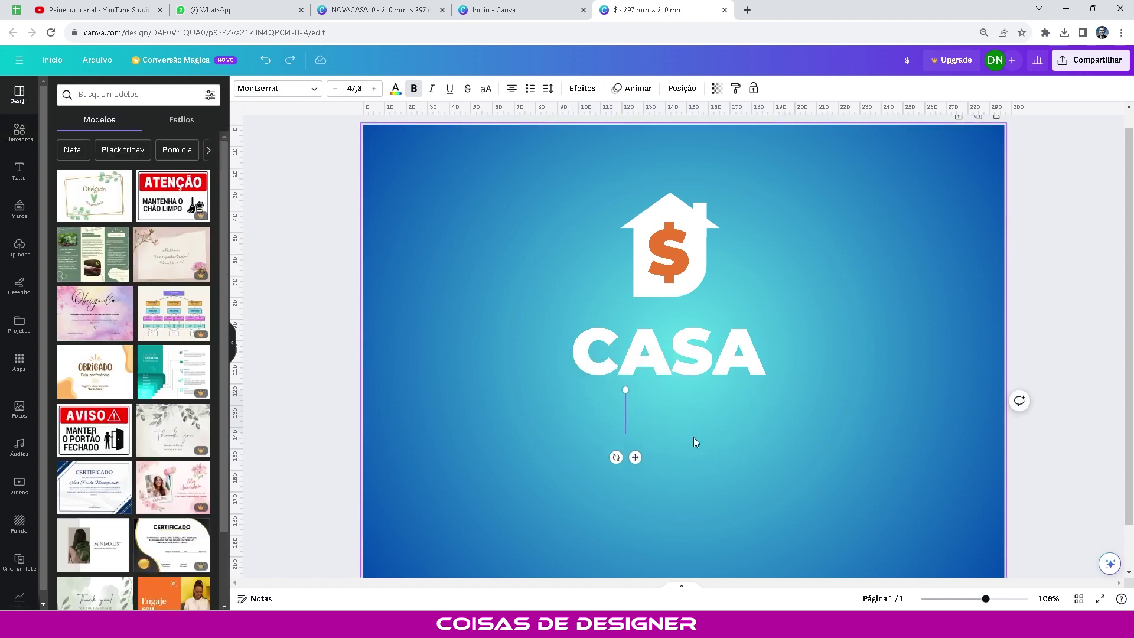
text(SHOP)
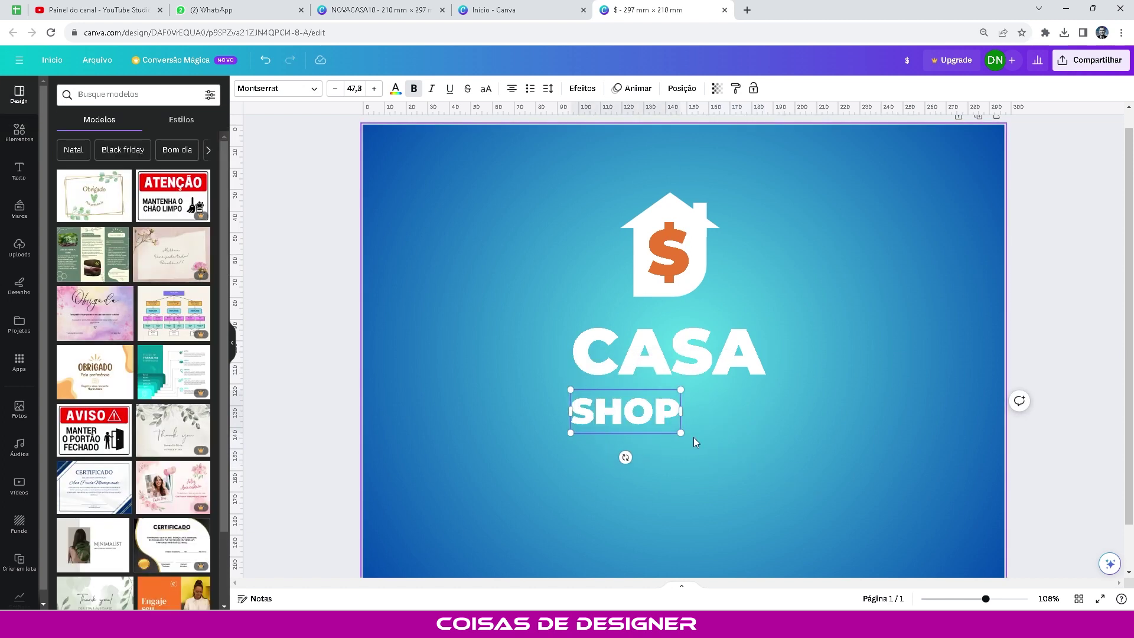
Step: Remove the bold from "SHOP" and centre it directly beneath "CASA"
key(ctrl+a)
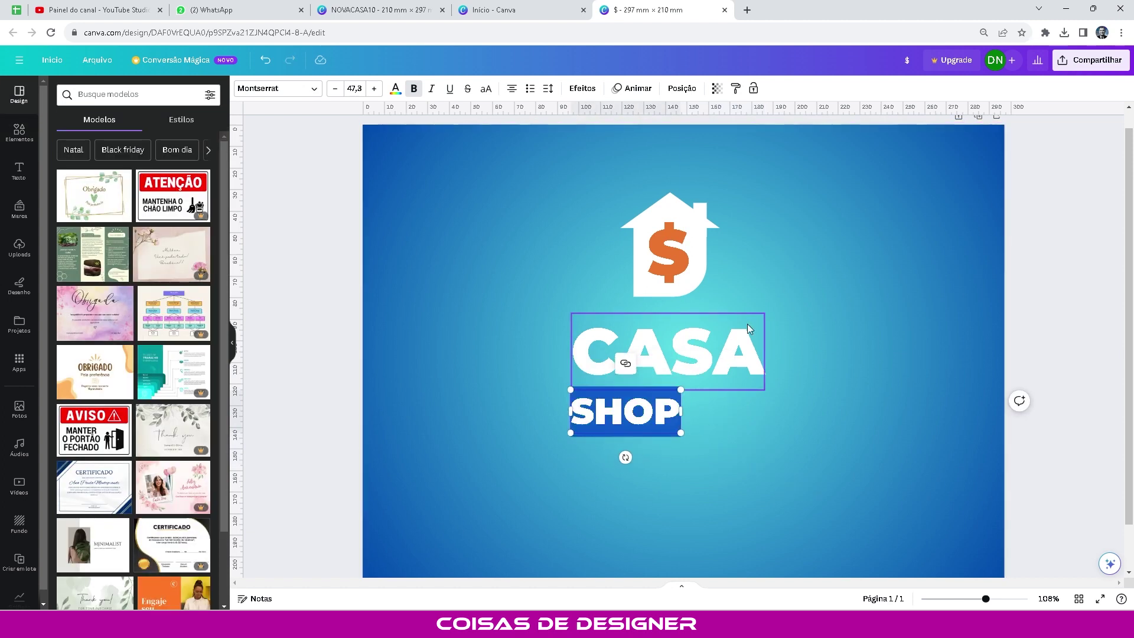
click(413, 89)
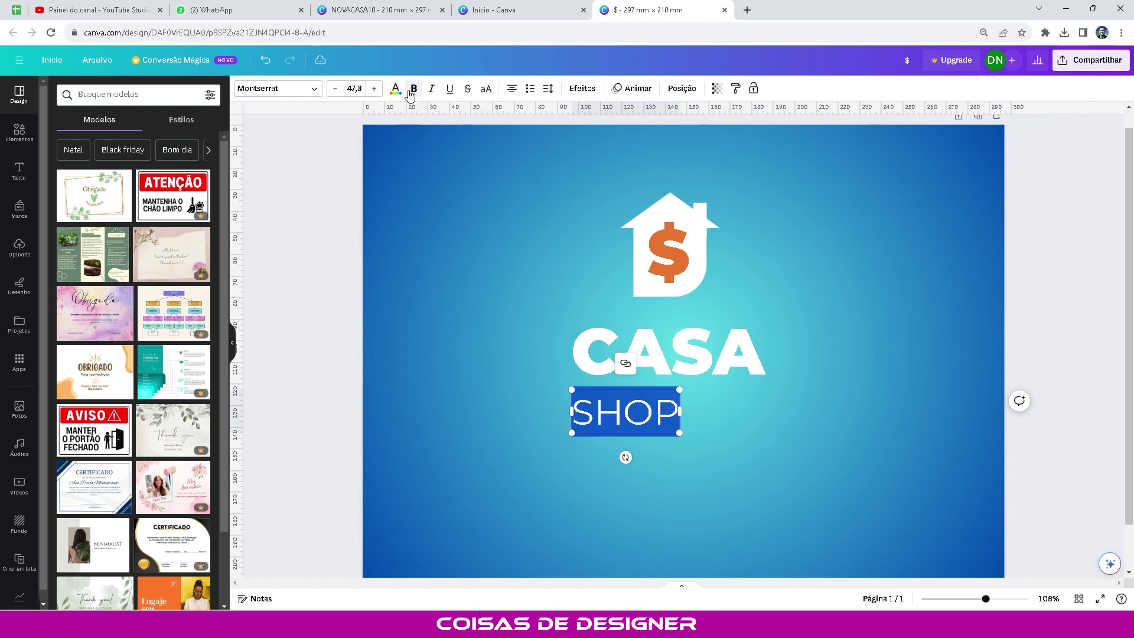
click(297, 390)
drag(664, 413, 707, 404)
click(706, 404)
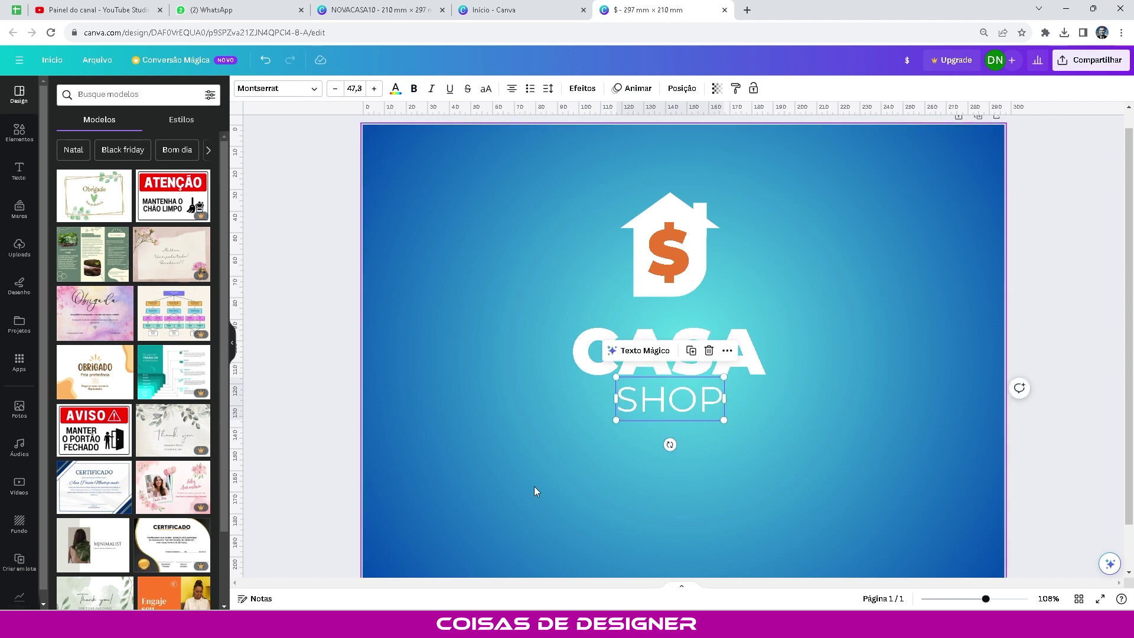
Step: Move the "CASA" and "SHOP" texts together straight down, leaving more space below the house symbol
drag(443, 312, 831, 460)
drag(733, 371, 740, 409)
click(830, 303)
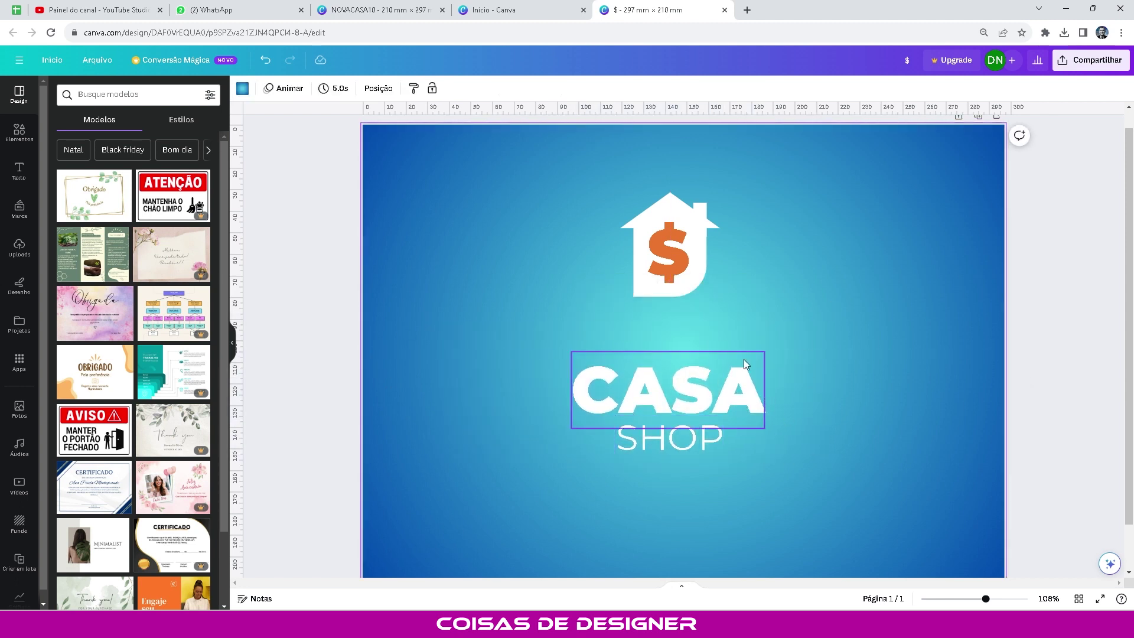
Step: Move the house symbol and its dollar sign down together to sit just above "CASA"
click(702, 264)
drag(701, 264, 715, 297)
key(ctrl+g)
Step: Align the house symbol, "CASA" and "SHOP" horizontally on their common centre
drag(473, 211, 849, 505)
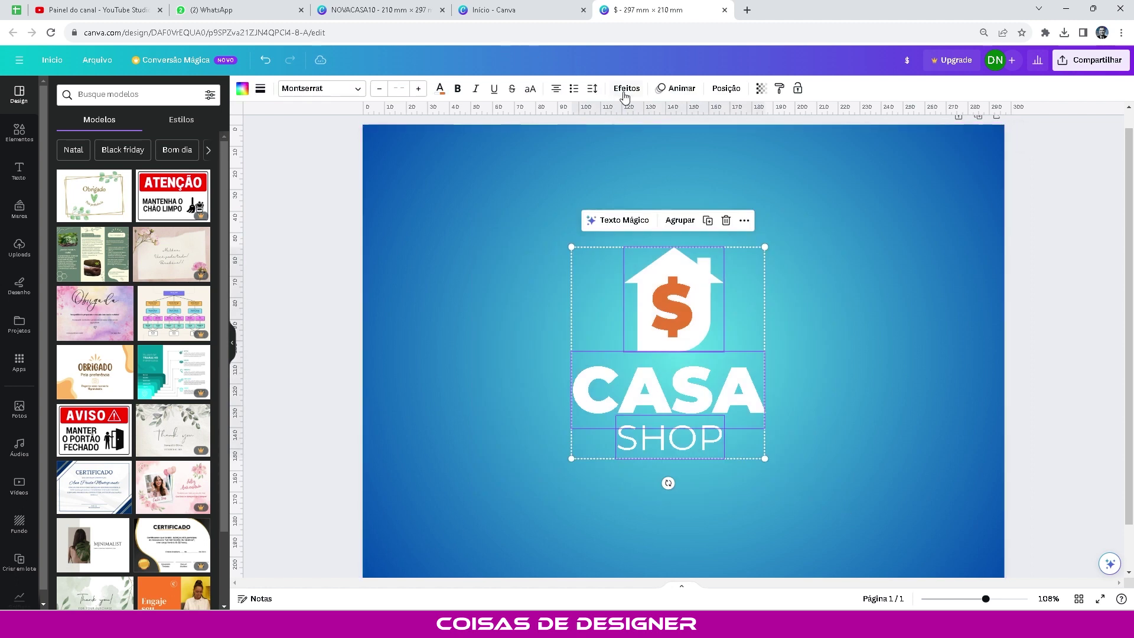
click(745, 221)
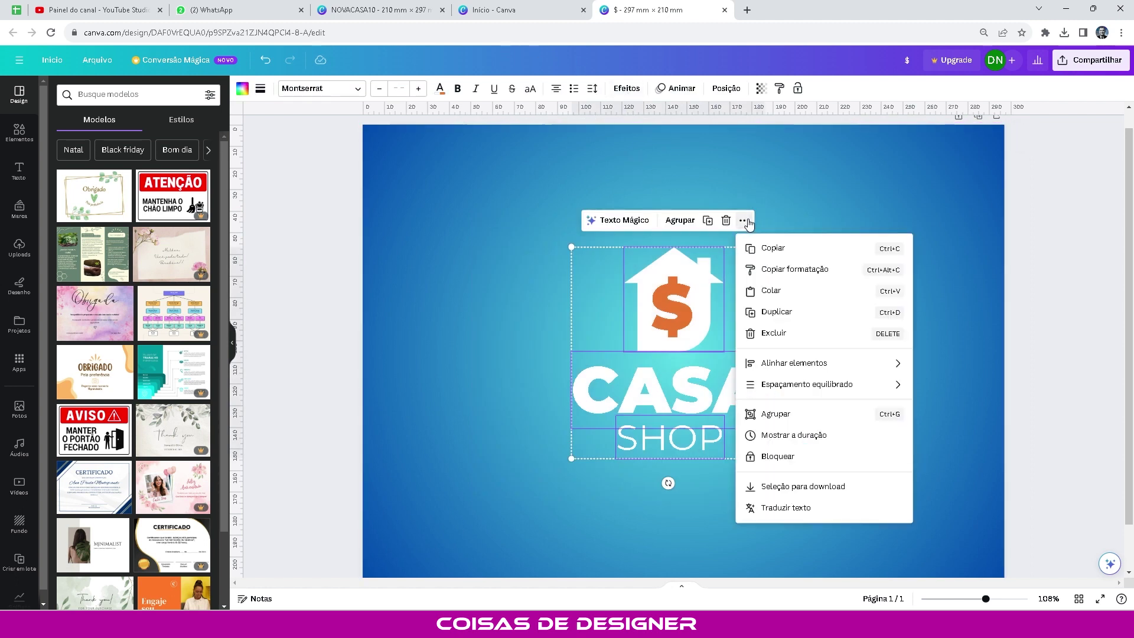
mouse_move(829, 369)
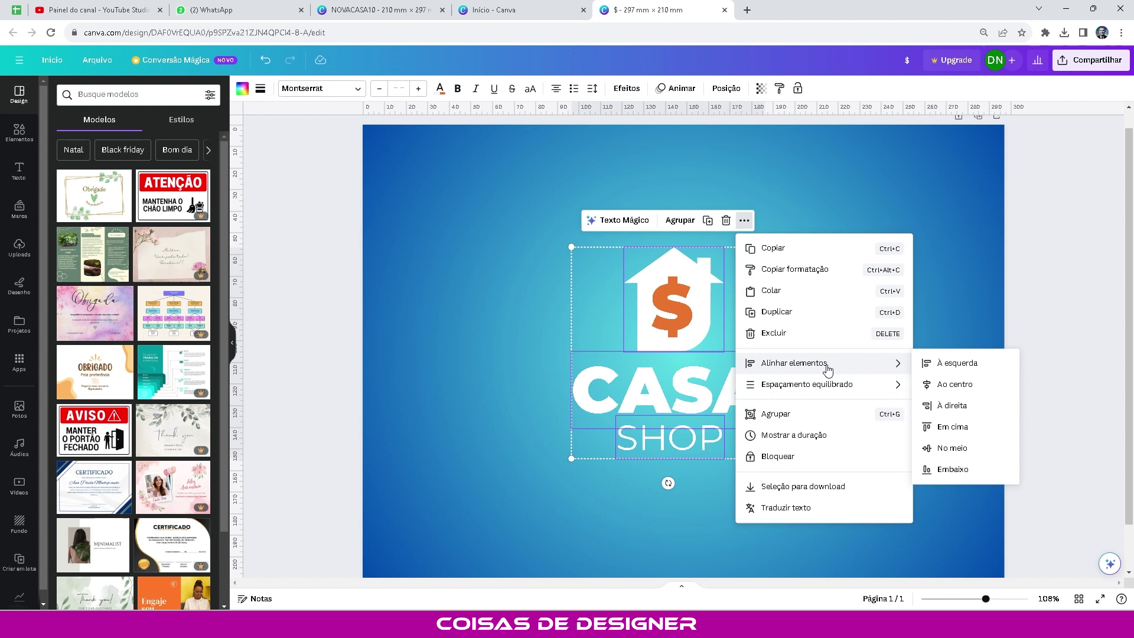
click(953, 384)
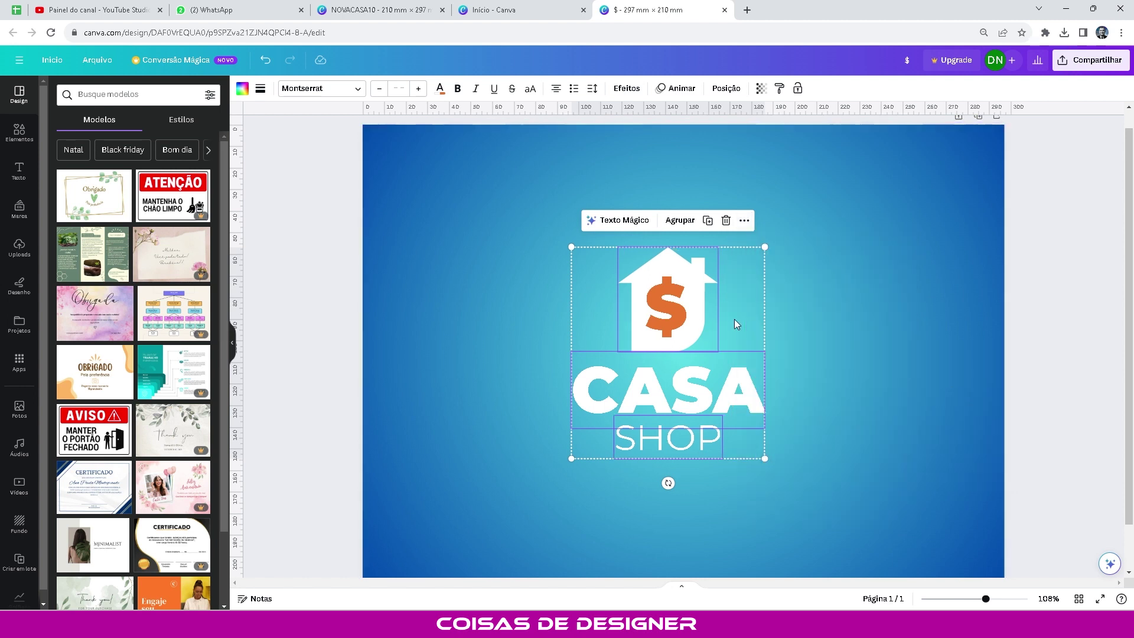
click(823, 318)
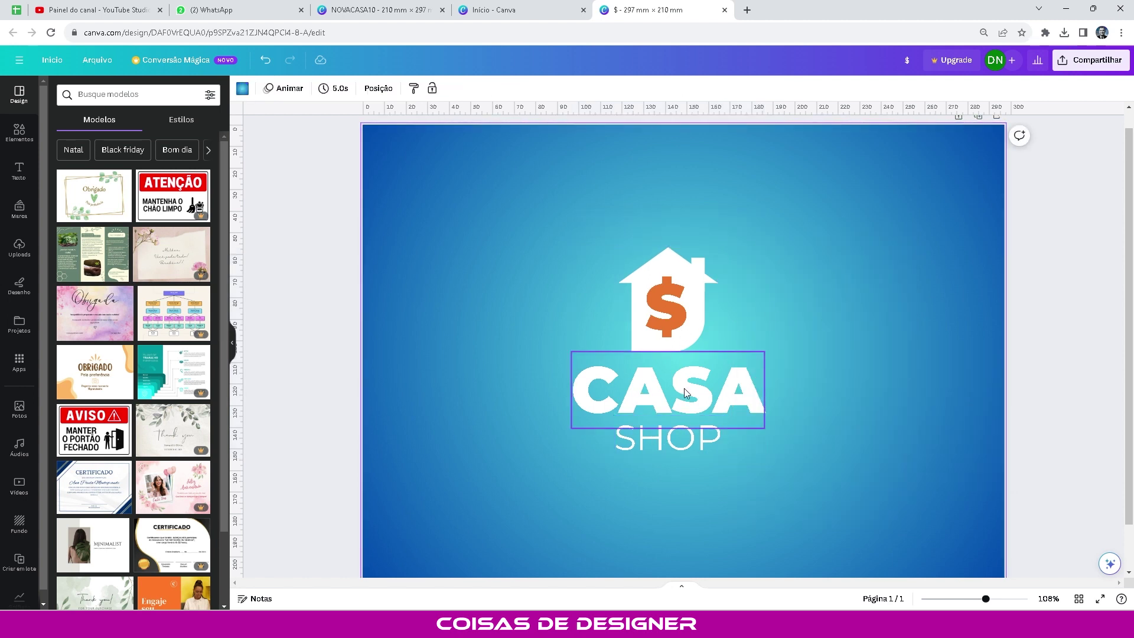
Step: Lower "SHOP" slightly for more space beneath "CASA", and enlarge the complete logo around the middle of the page
click(689, 448)
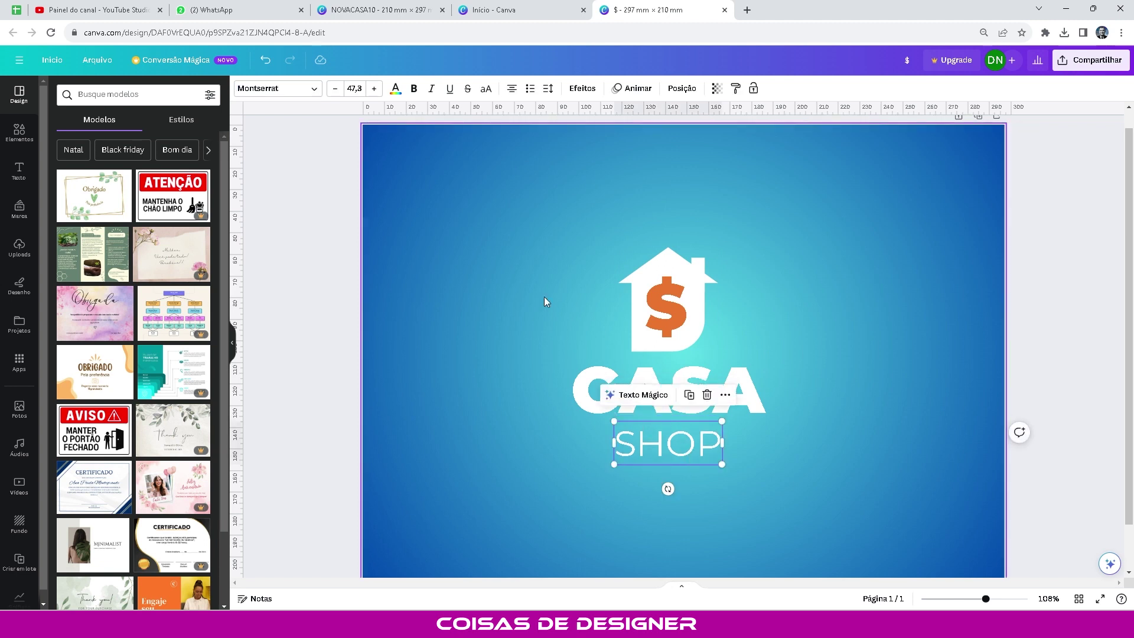
click(454, 225)
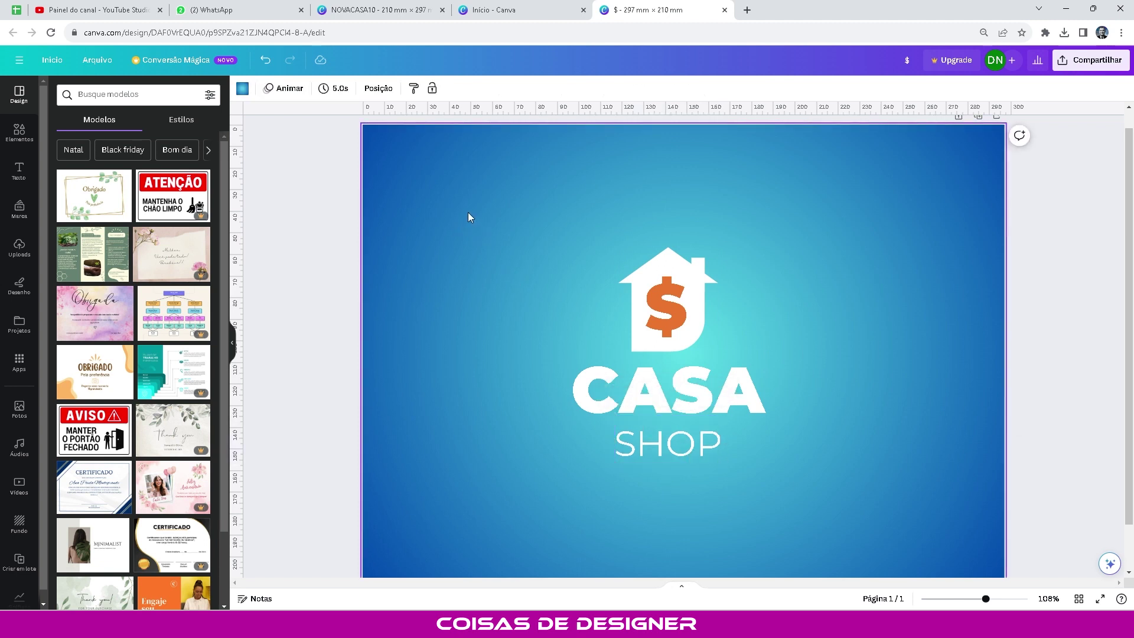
drag(520, 242, 822, 534)
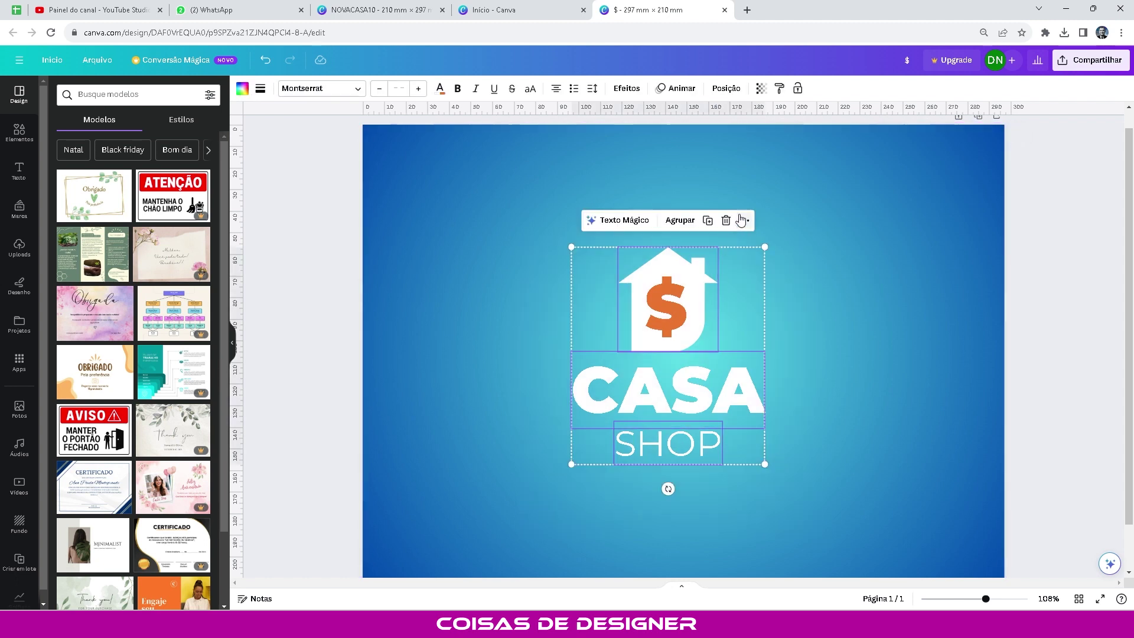
drag(762, 232, 797, 211)
drag(719, 266, 699, 274)
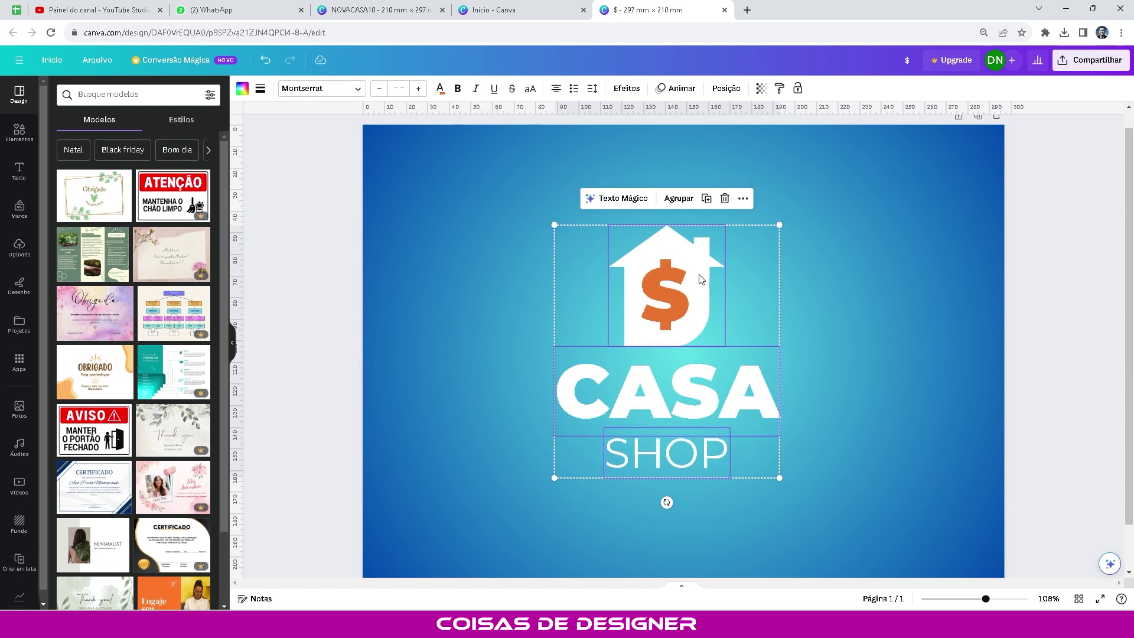
click(910, 235)
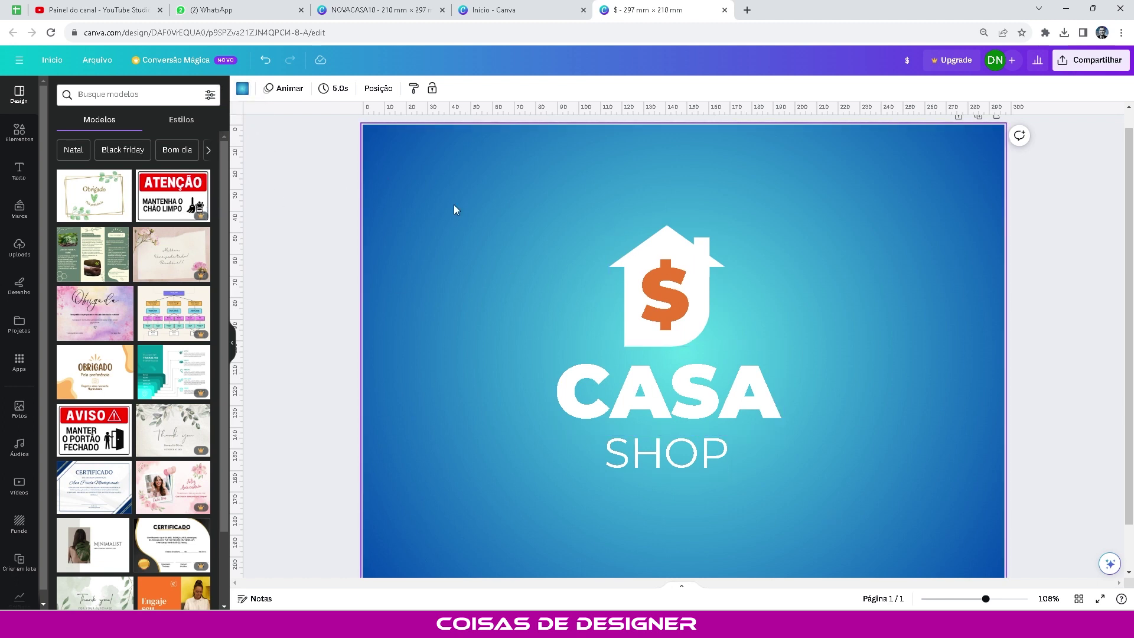
Step: Try the vertical linear style on the background gradient, return to the radial style and set its inner colour to #3AC5EA
click(243, 89)
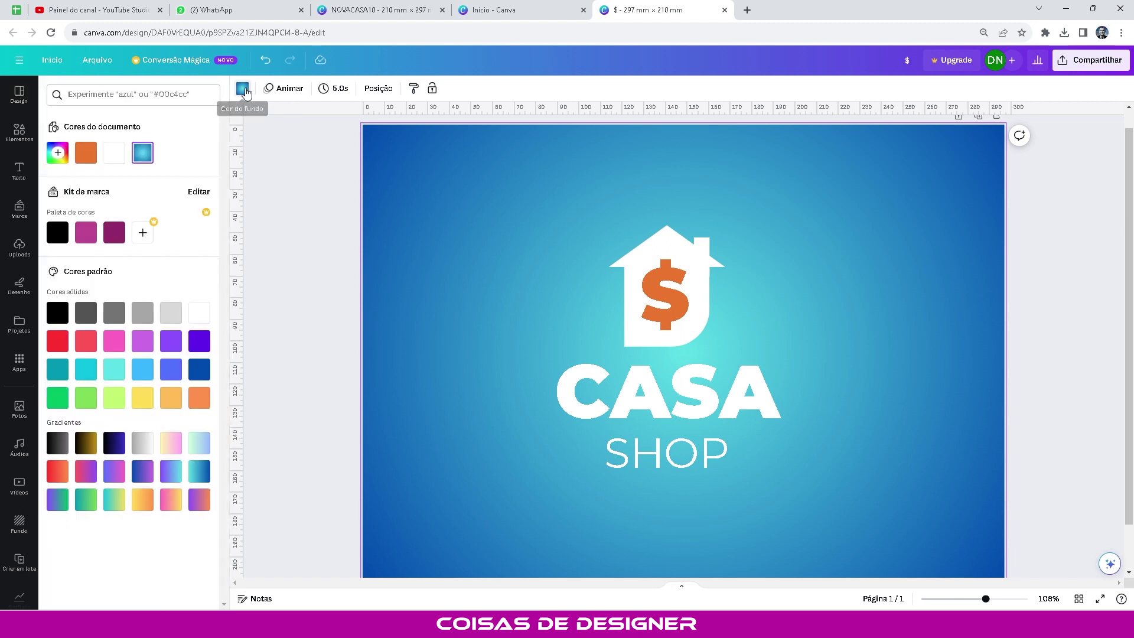
click(142, 152)
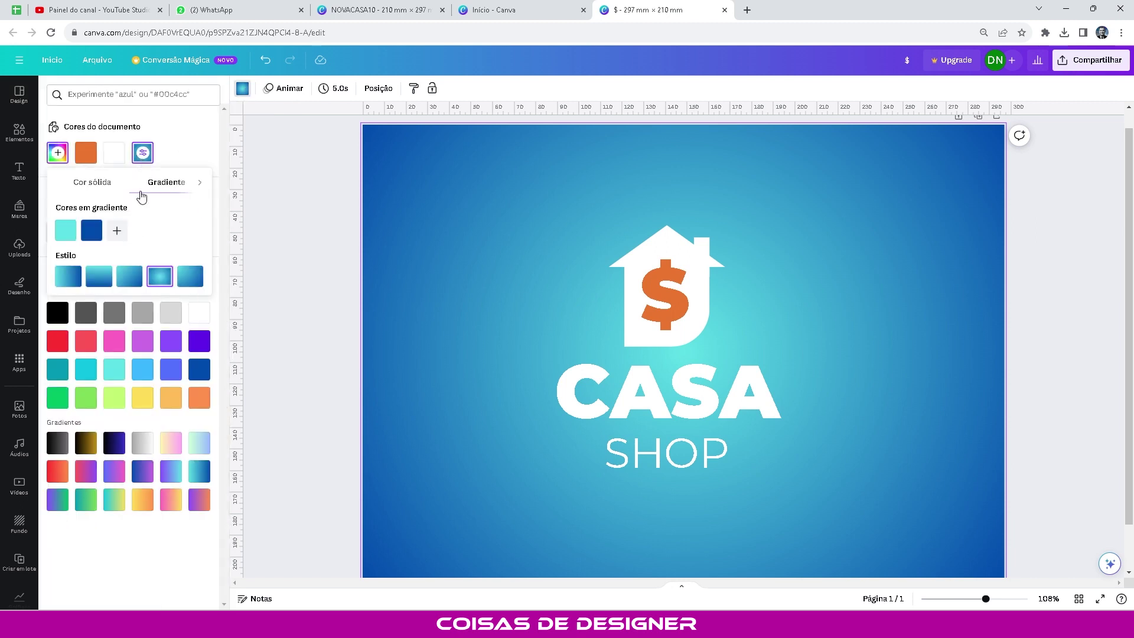
click(95, 278)
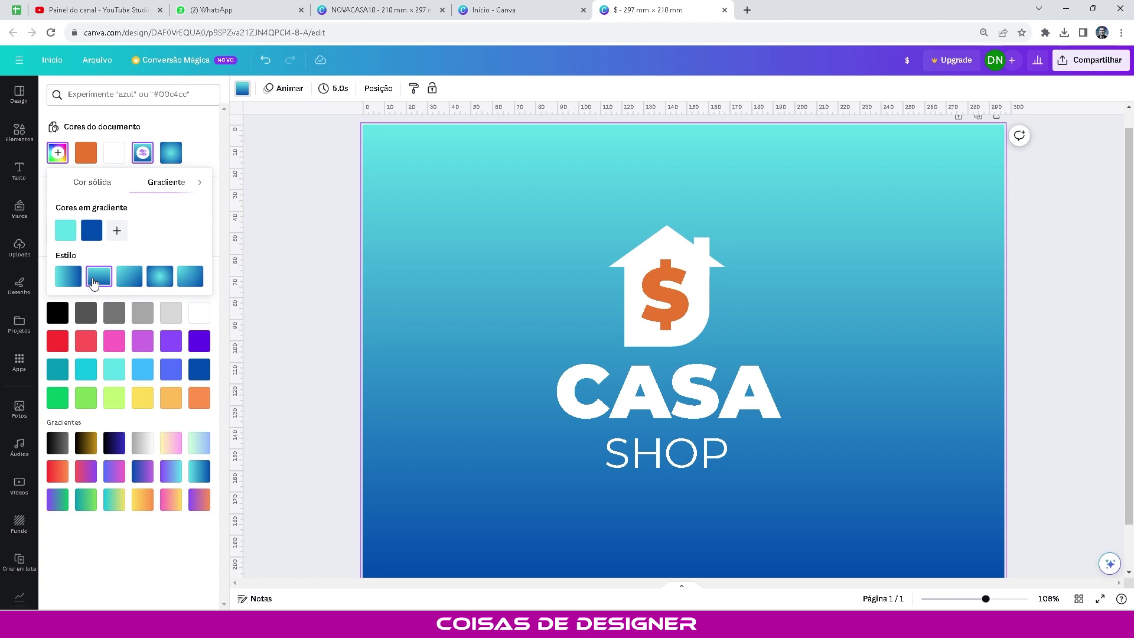
click(168, 278)
click(66, 235)
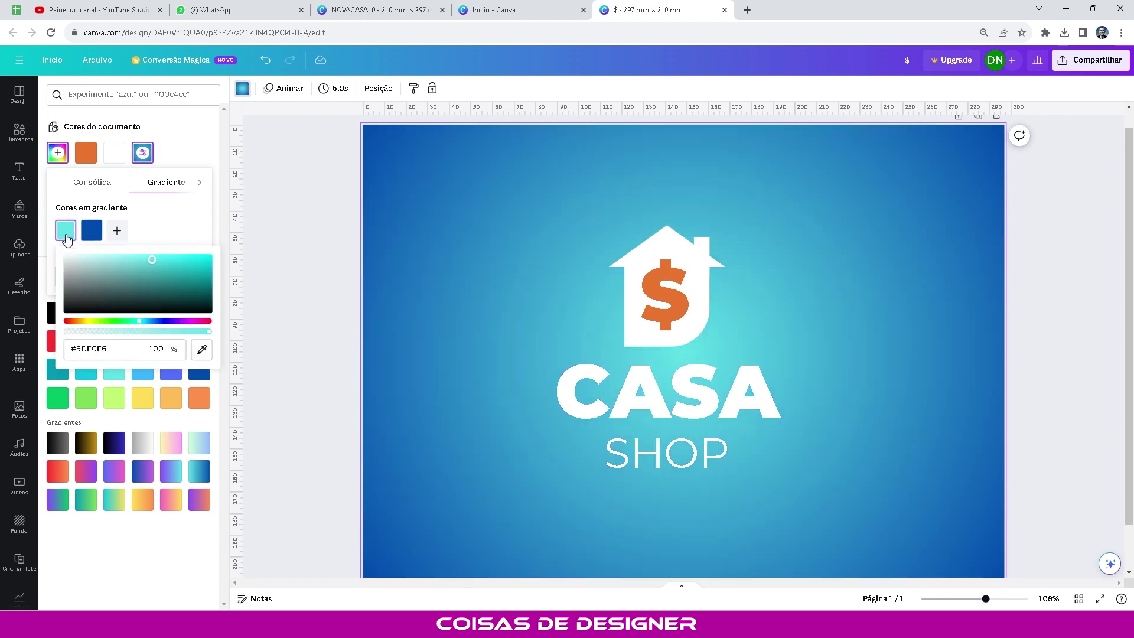
drag(146, 324, 144, 325)
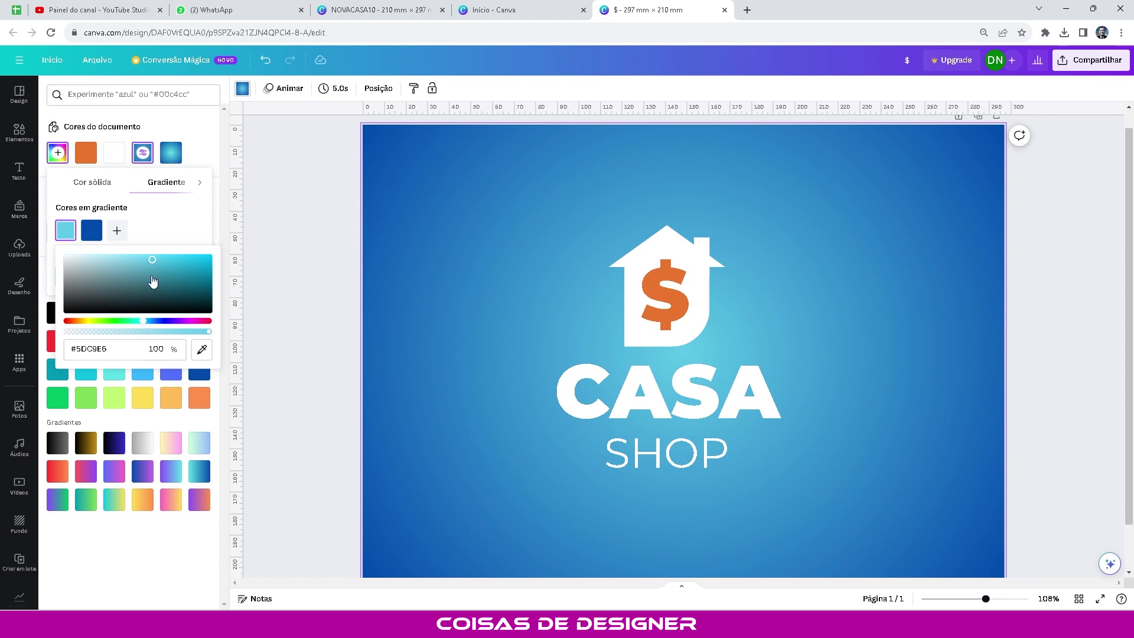
drag(161, 268, 176, 258)
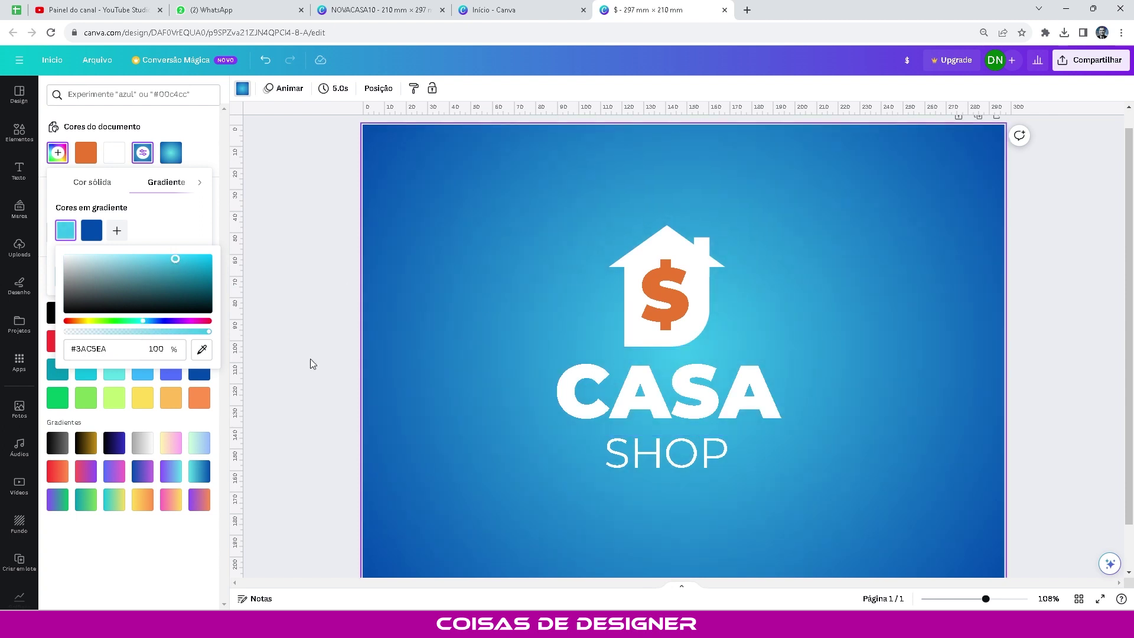
Step: Darken the outer colour of the background gradient to #053D89
click(92, 237)
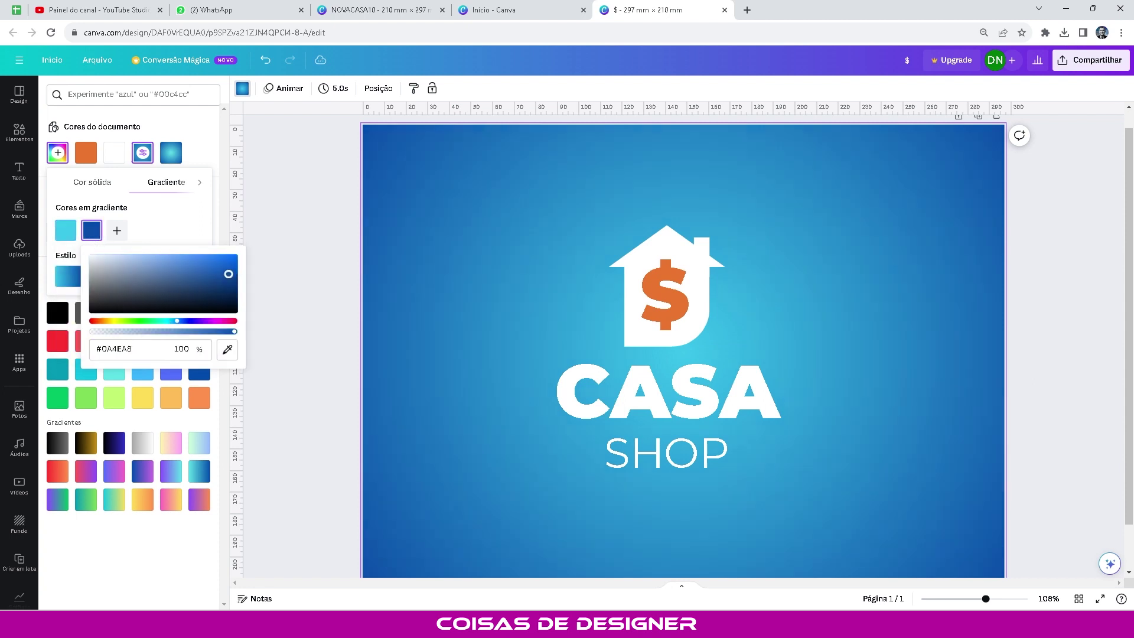
drag(228, 274, 232, 278)
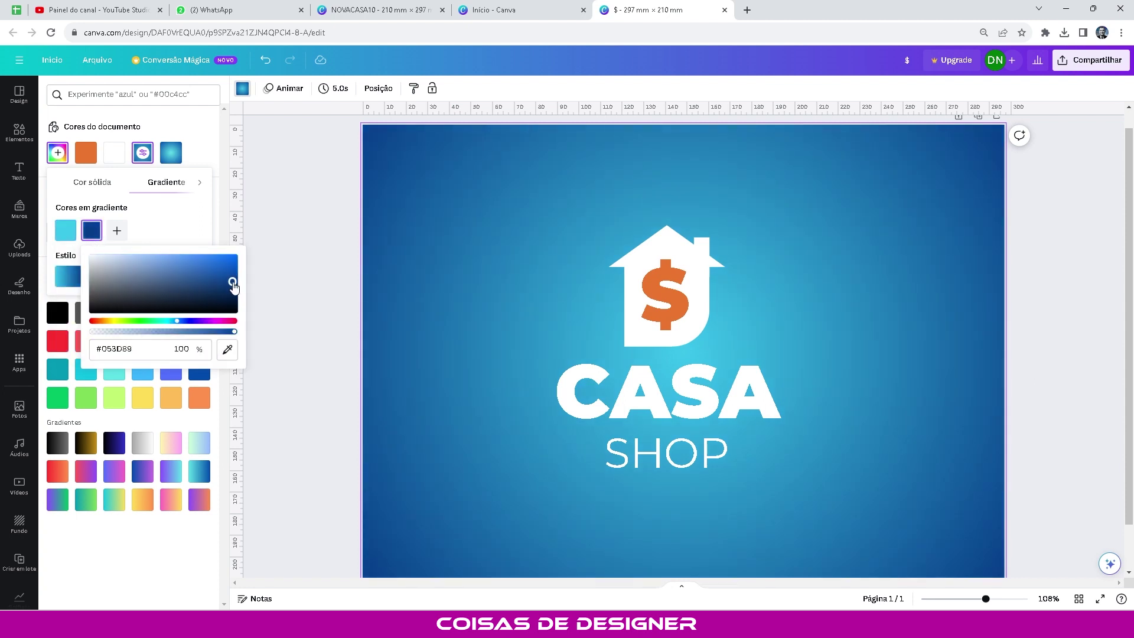
click(349, 208)
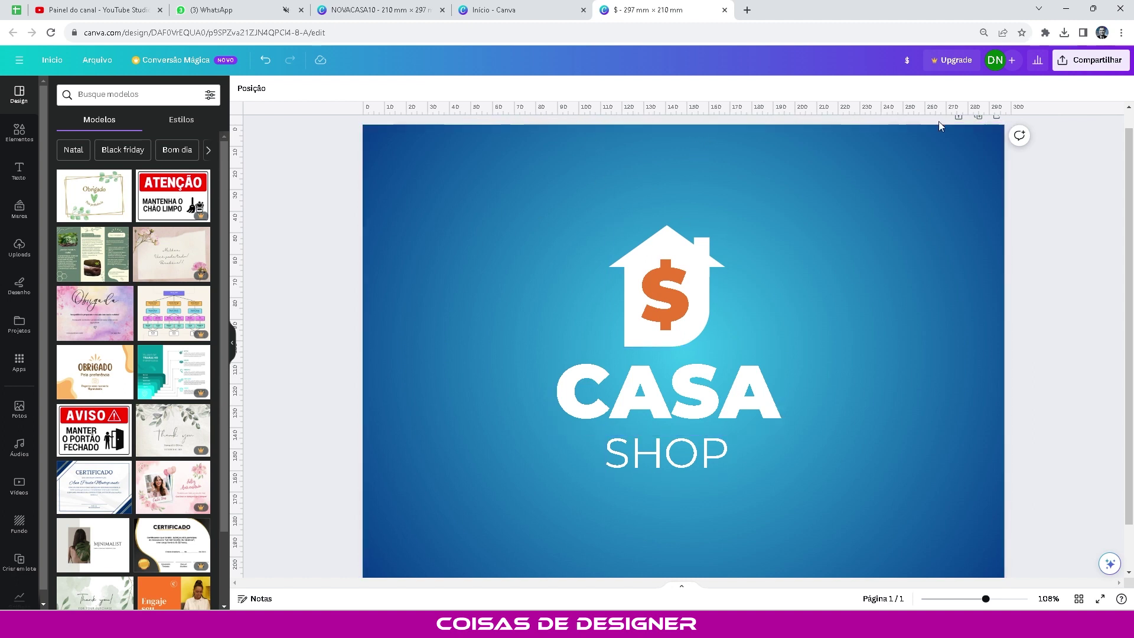
Step: Duplicate the page and move the house symbol on the copy to the left of the "CASA" and "SHOP" texts
scroll(957, 174, up, 1)
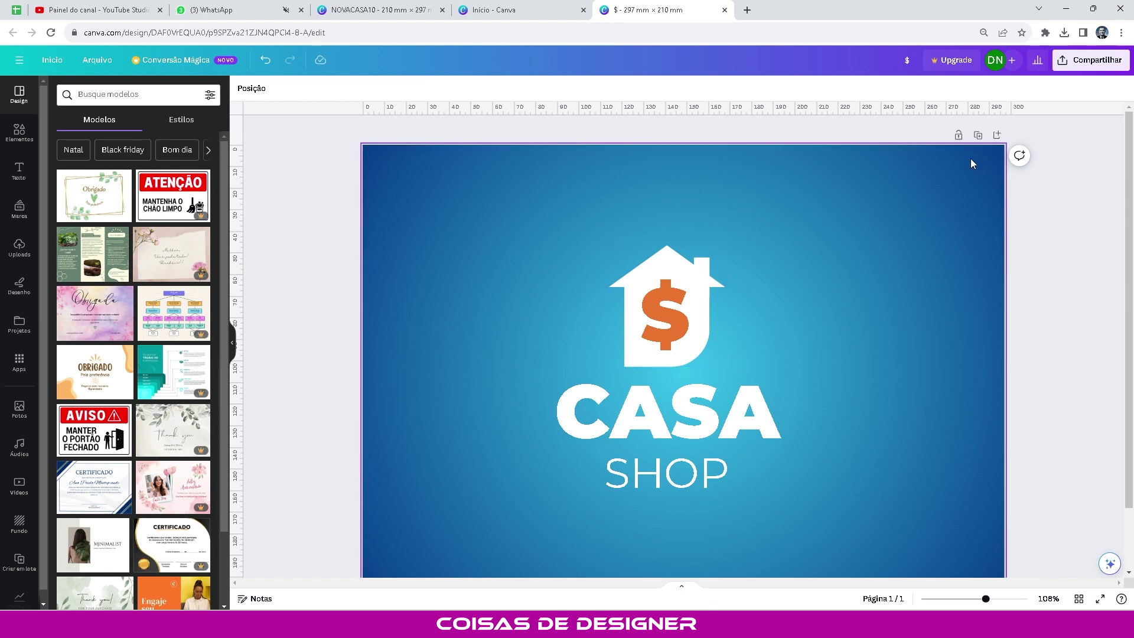
click(978, 134)
click(692, 306)
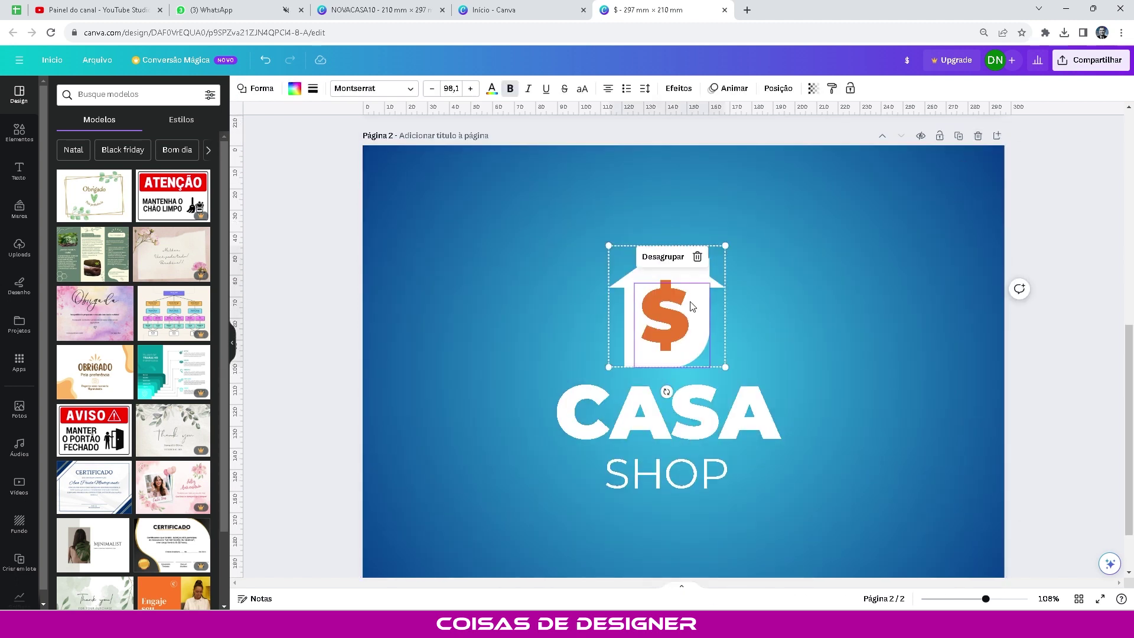
drag(693, 306, 504, 447)
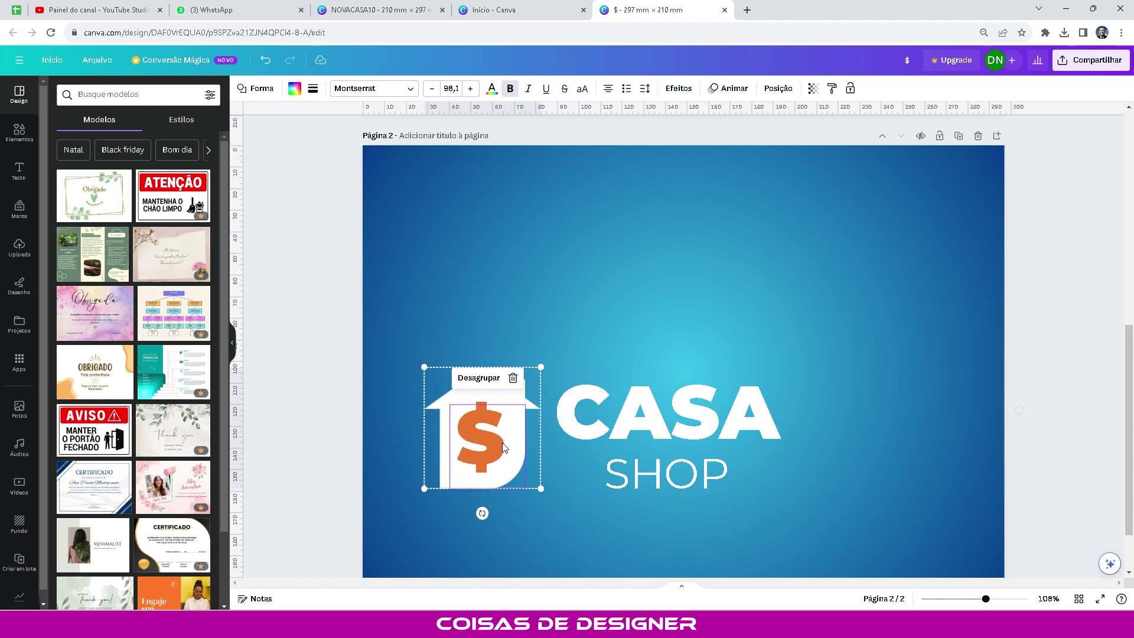
Step: Left-align "SHOP" beneath "CASA" on page 2 and move the texts and house symbol up to the middle of the page
drag(671, 481, 623, 479)
shift+click(644, 397)
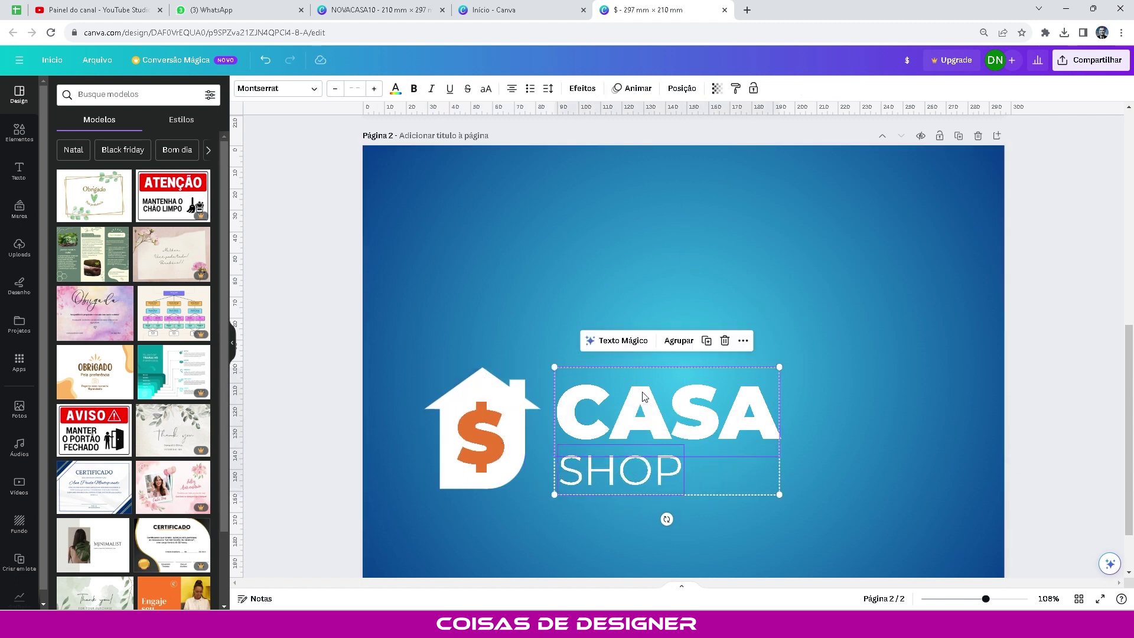
drag(645, 396, 708, 343)
drag(484, 442, 537, 344)
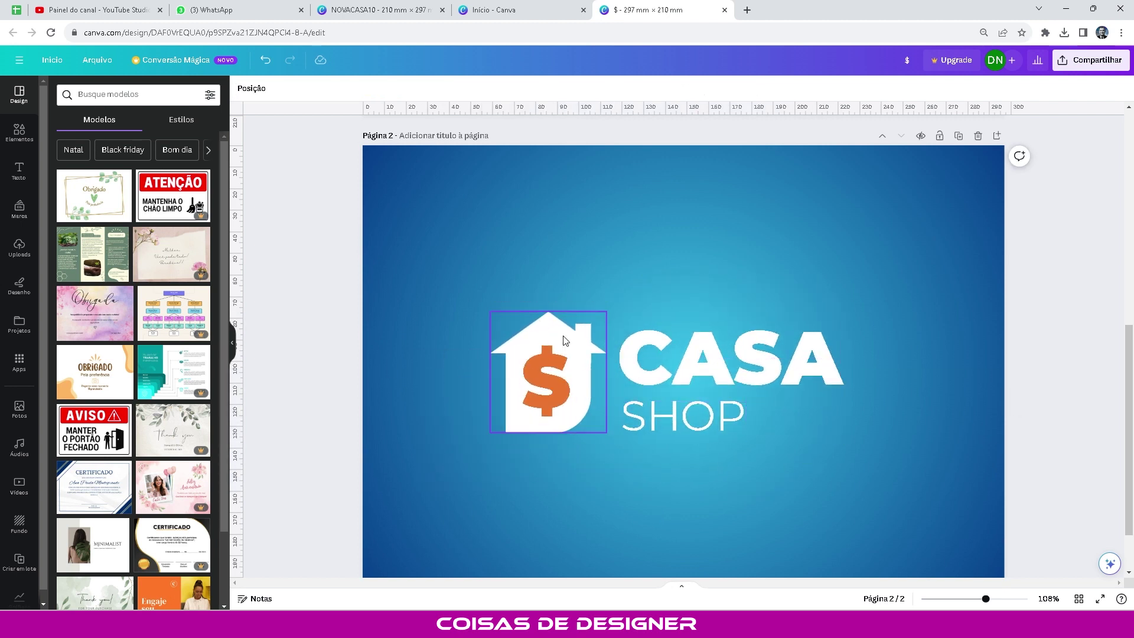
Step: Shrink the house symbol on page 2 slightly so its base lines up with the bottom of "SHOP"
click(564, 342)
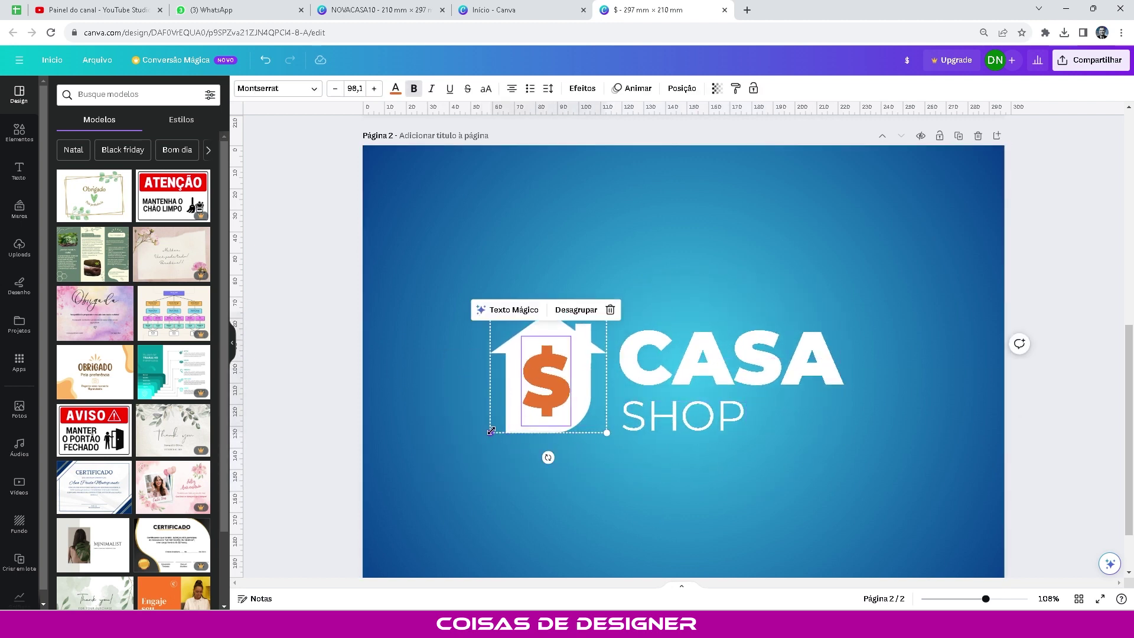
drag(490, 432, 494, 431)
click(352, 405)
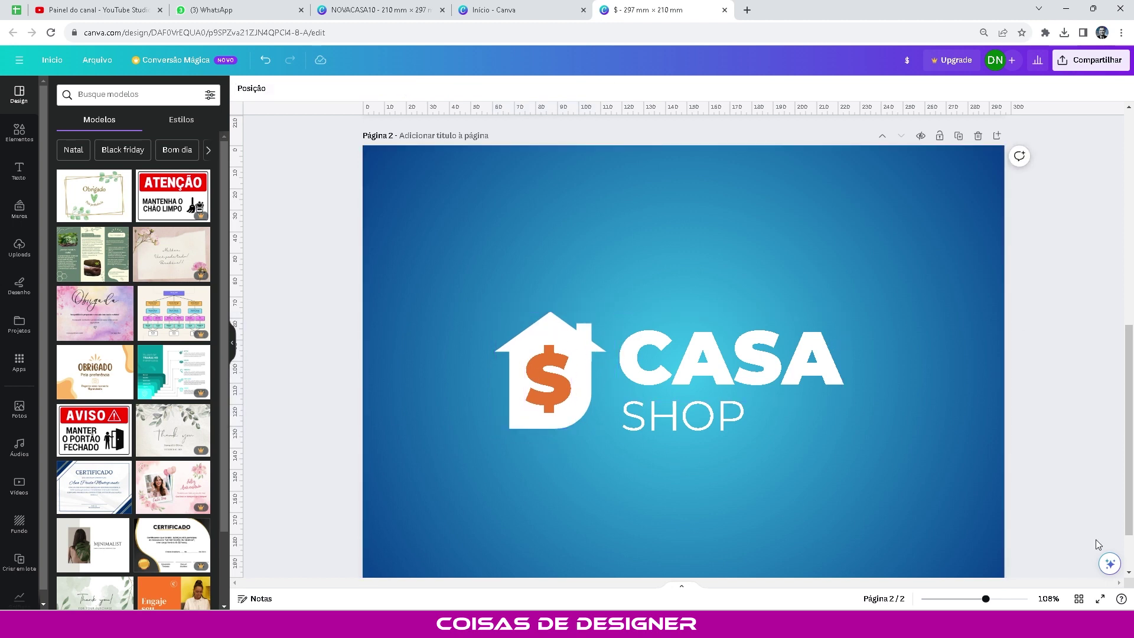
Step: Duplicate page 2 and delete the "CASA" and "SHOP" texts from the new page 3, keeping only the house symbol
scroll(768, 364, up, 5)
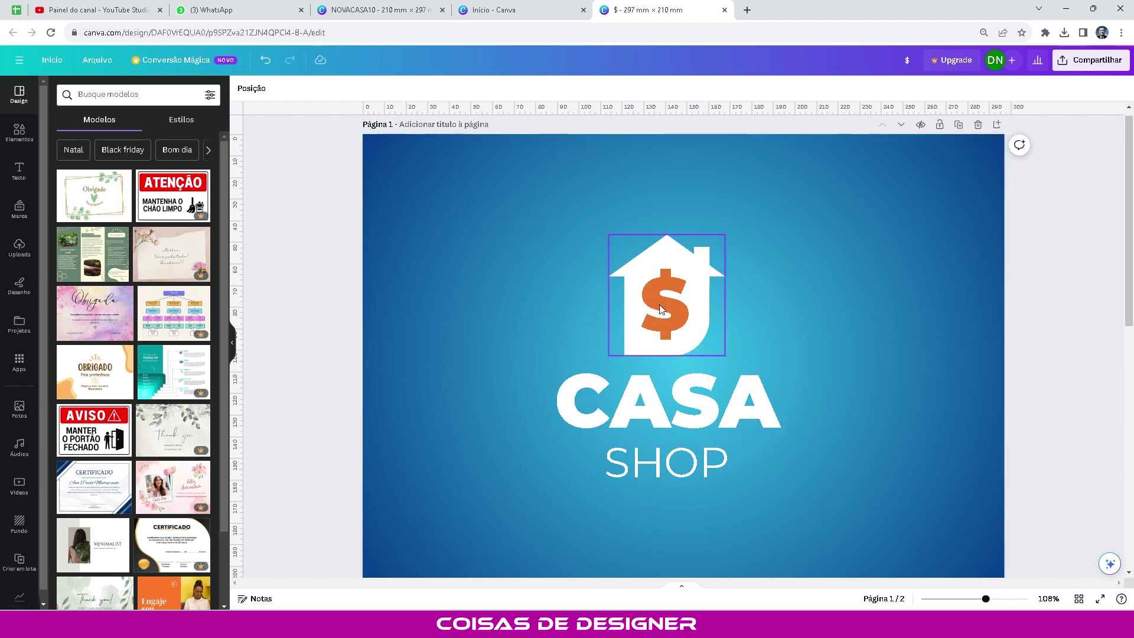
scroll(721, 254, down, 5)
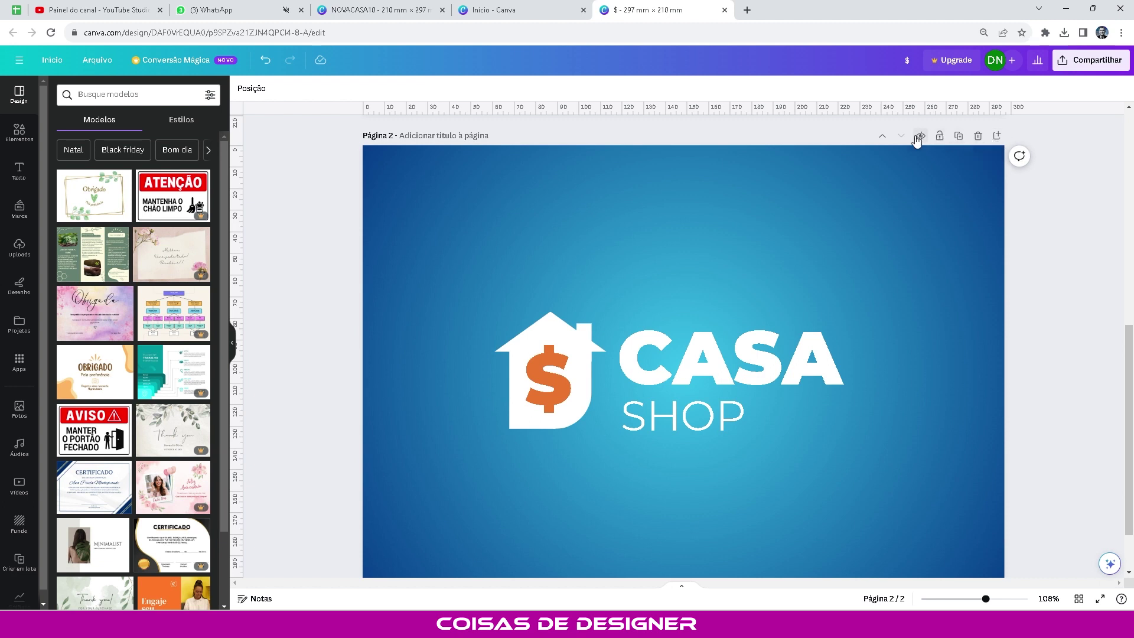
click(959, 136)
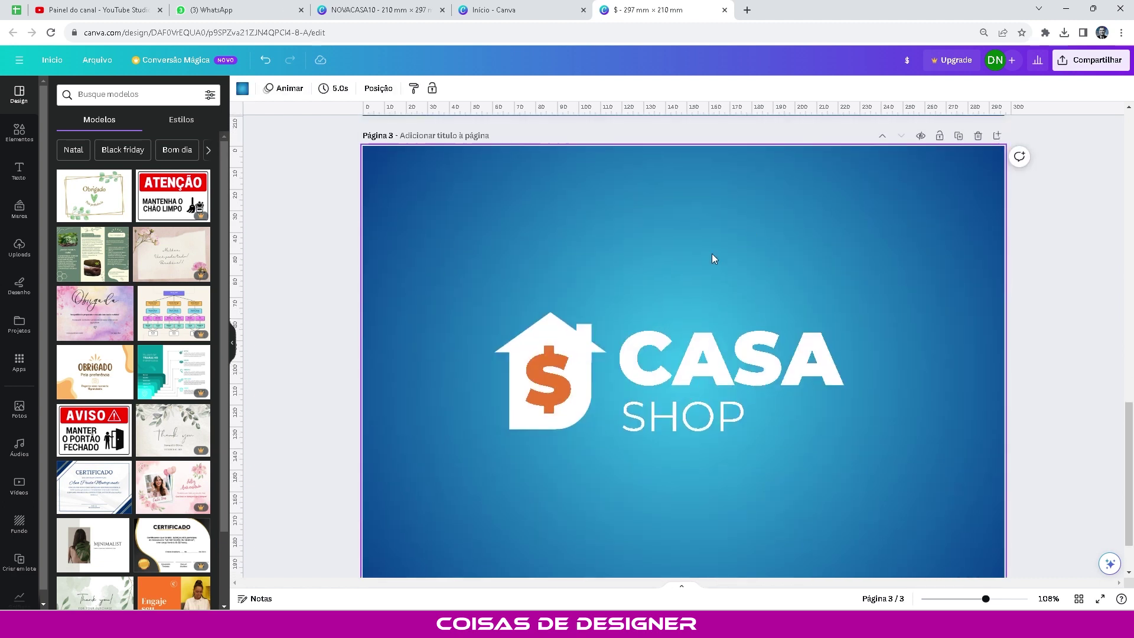
click(666, 382)
key(Delete)
click(657, 416)
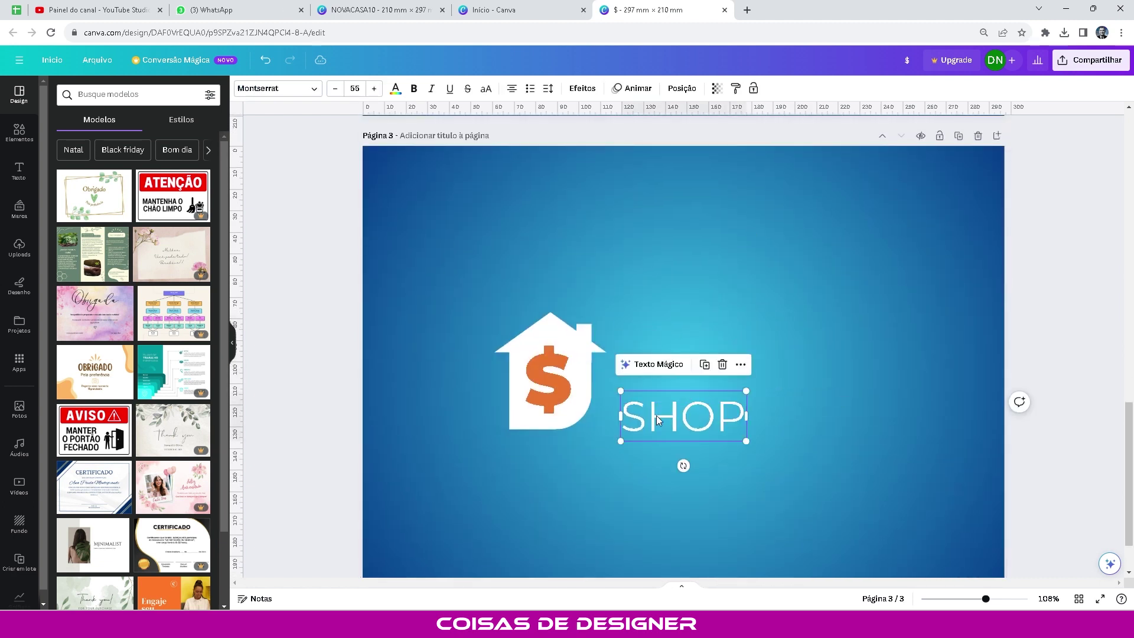
key(Delete)
Step: Enlarge the house symbol on page 3 and centre it on the page
drag(554, 377, 671, 378)
drag(725, 431, 798, 504)
drag(719, 427, 701, 376)
click(1040, 300)
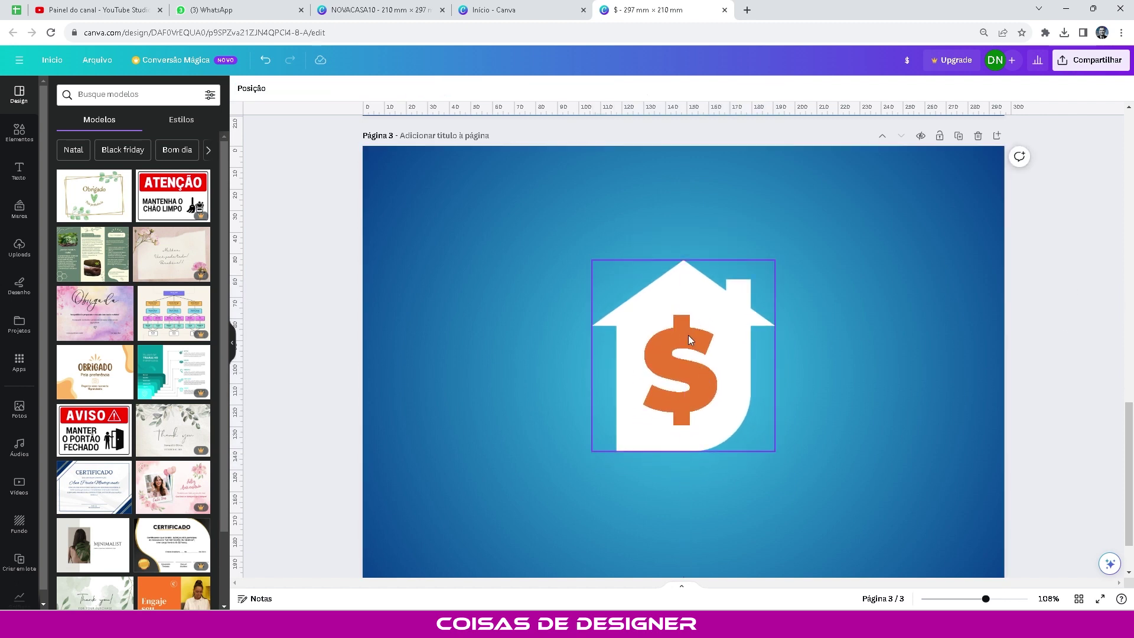
drag(689, 335, 689, 345)
click(324, 280)
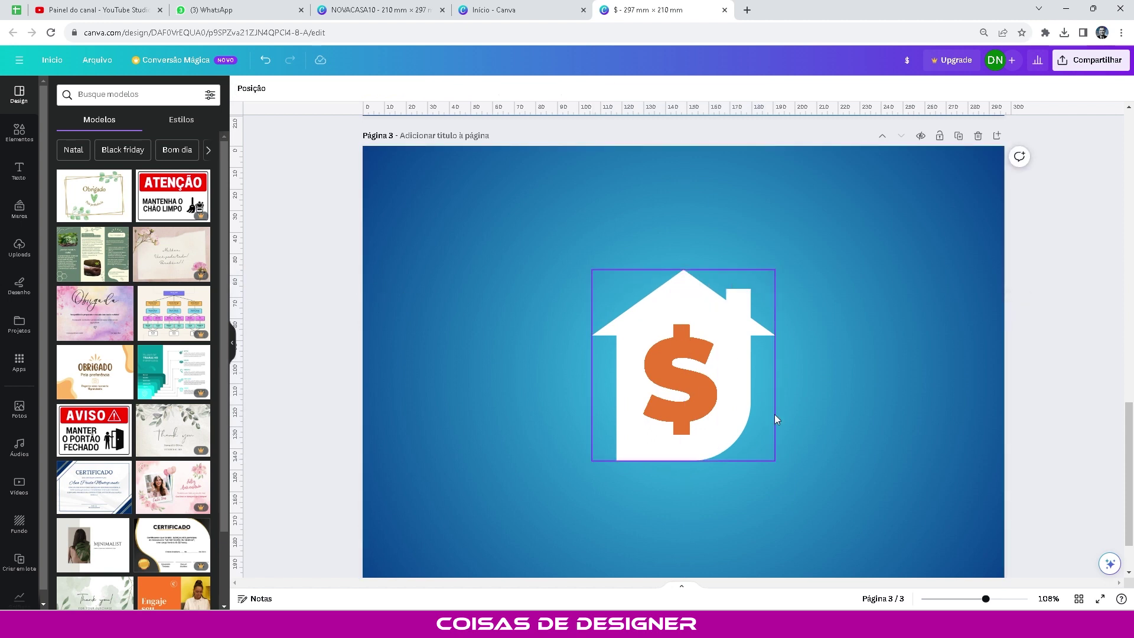
Step: Review the stacked, horizontal and symbol-only logo versions across the three pages
scroll(817, 282, down, 3)
scroll(810, 293, up, 10)
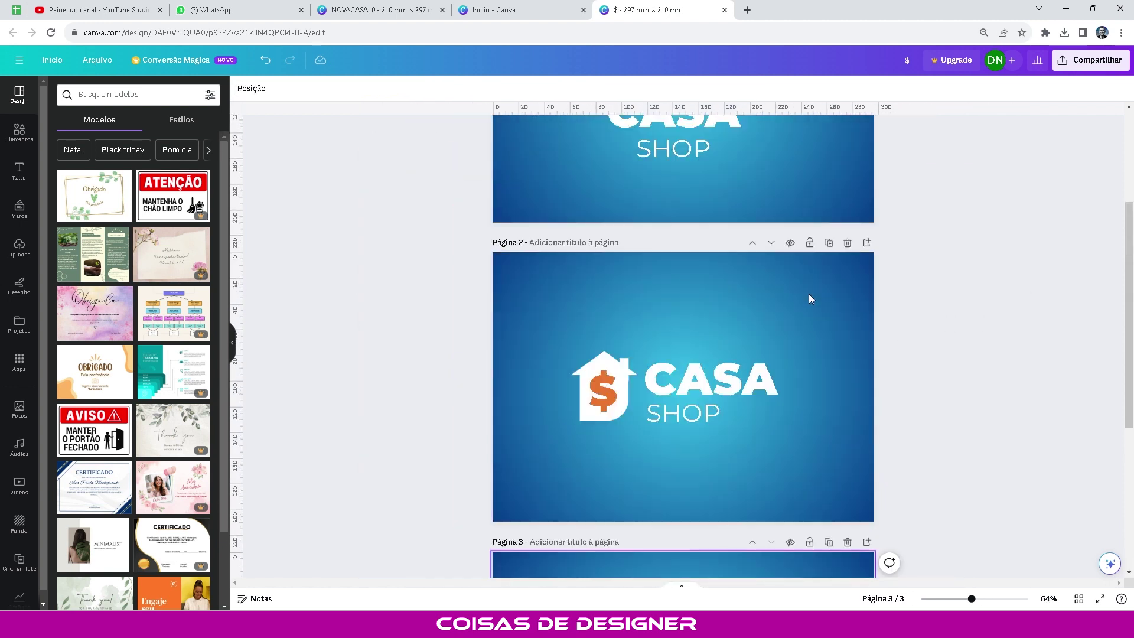
scroll(809, 293, down, 4)
scroll(768, 260, up, 4)
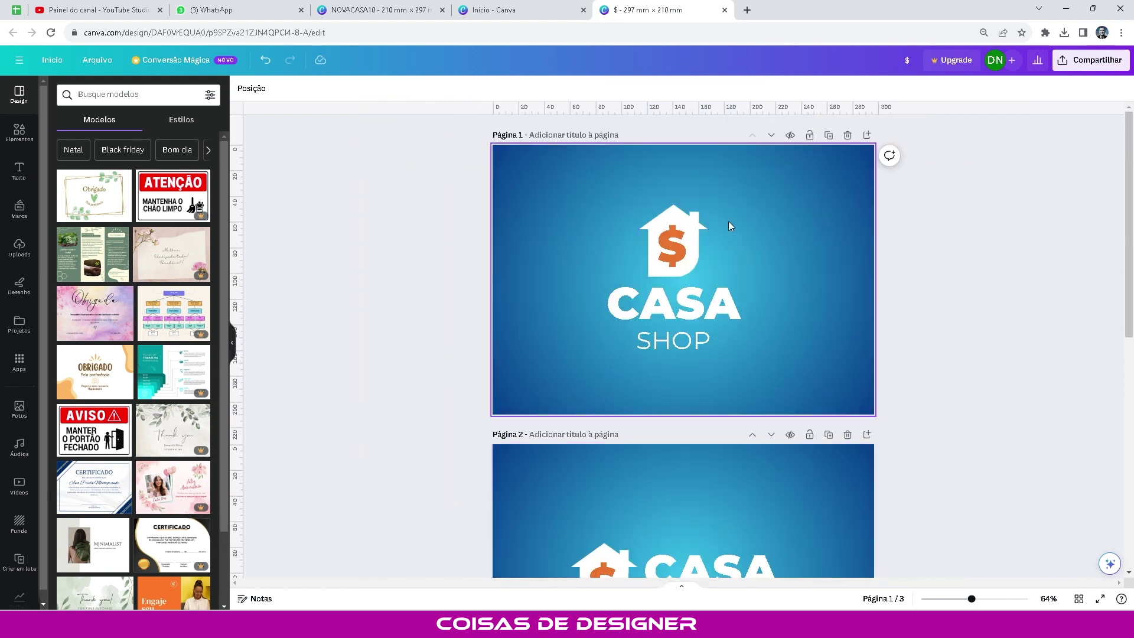
scroll(709, 237, down, 8)
scroll(709, 331, up, 5)
scroll(724, 413, up, 4)
scroll(724, 473, down, 4)
scroll(723, 459, up, 4)
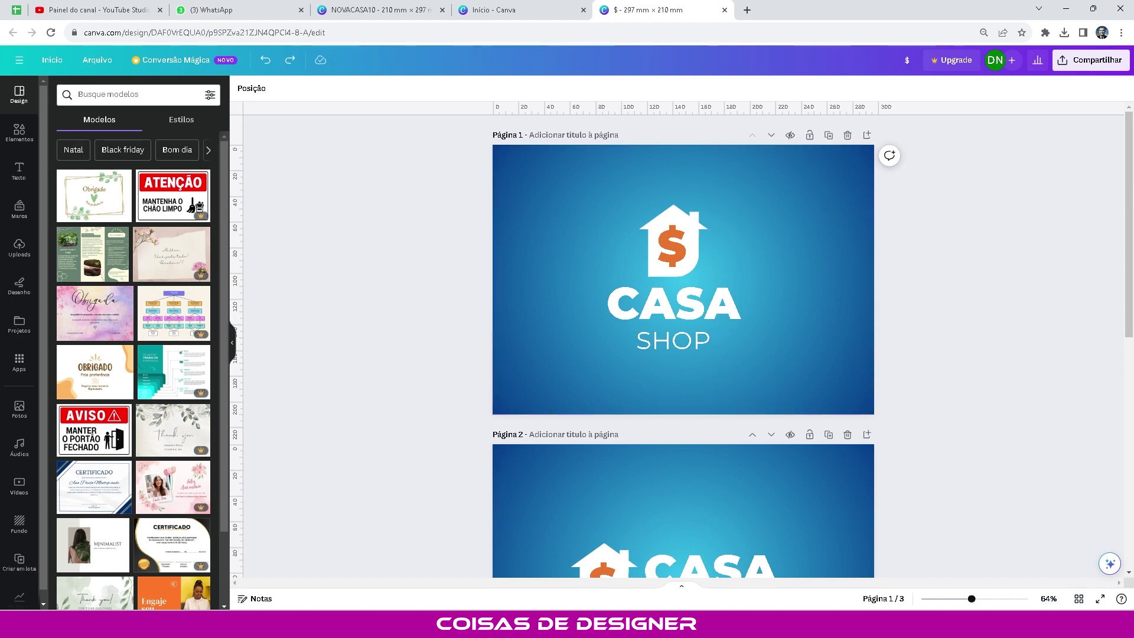
Step: Show the design full screen from page 1 and advance through the pages to page 3
click(1103, 601)
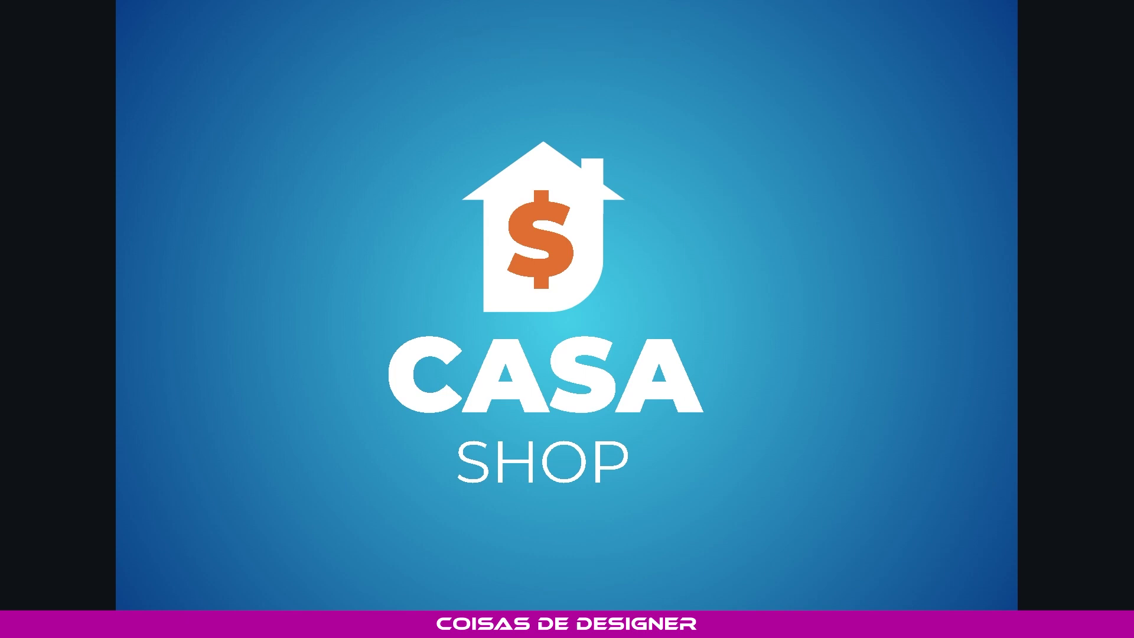
key(Right)
key(Right)
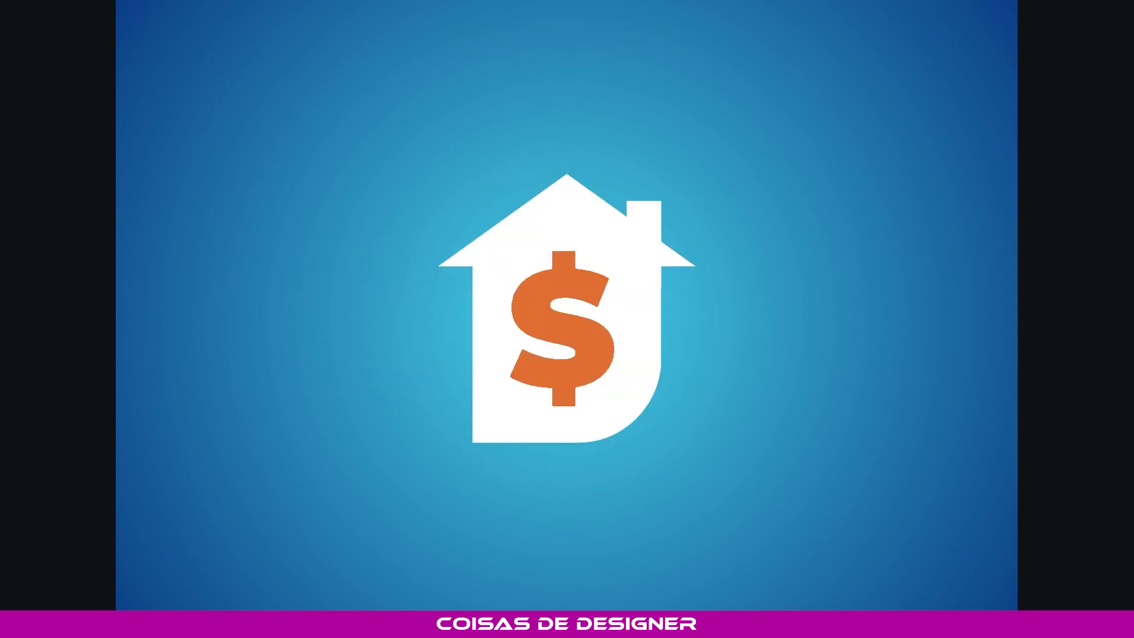